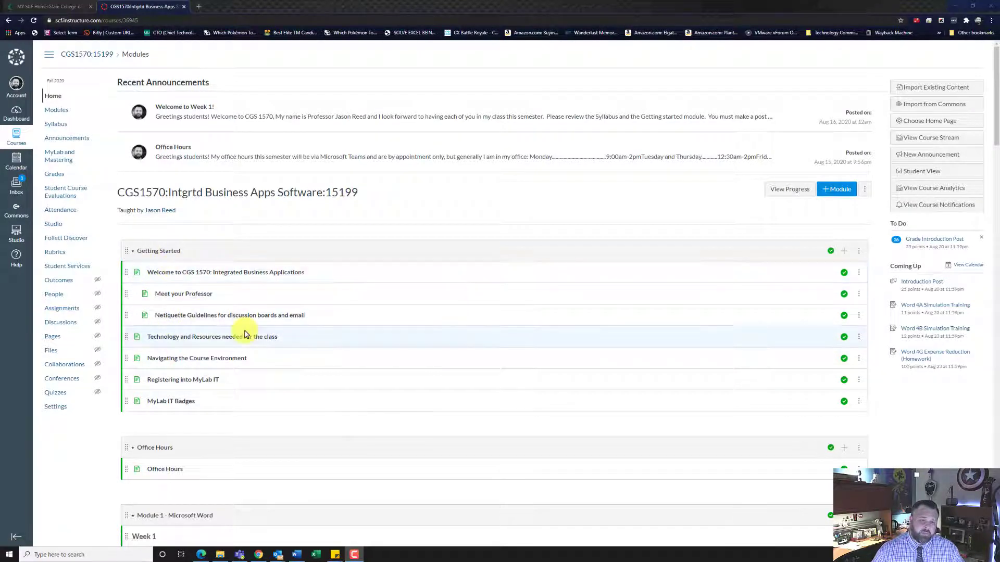
Step: Open the Word 4G Expense Reduction (Homework) assignment from Word Chapter 4 in the Week 1 MyLab IT Course Content
{"action": "scroll", "coordinate": [266, 240], "scroll_direction": "down", "scroll_amount": 4}
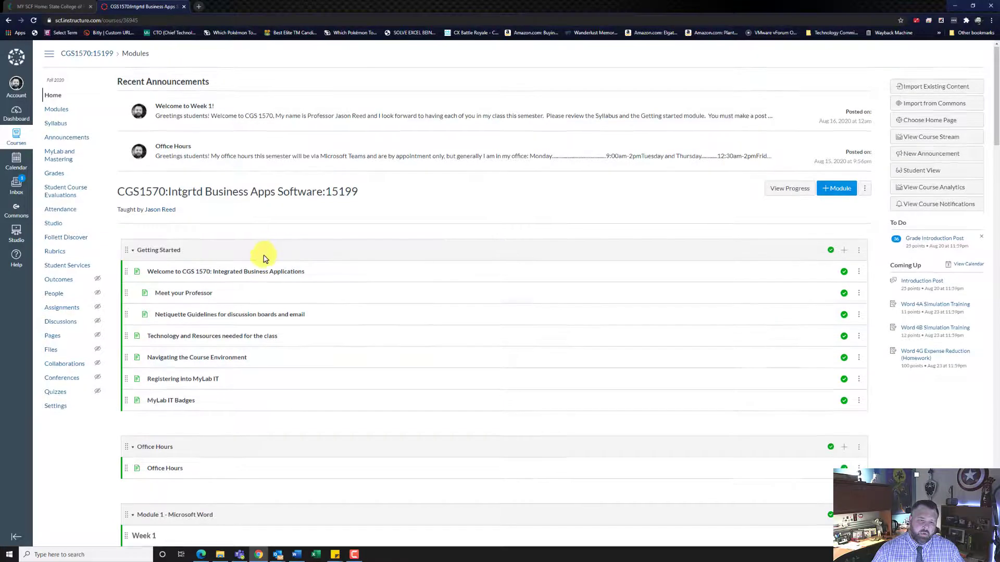
{"action": "scroll", "coordinate": [270, 279], "scroll_direction": "down", "scroll_amount": 2}
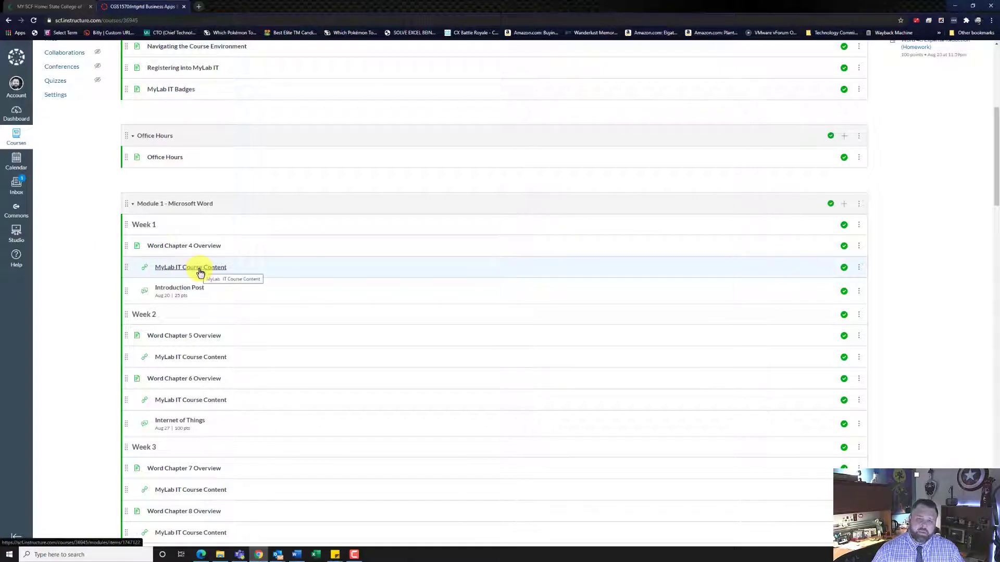
{"action": "left_click", "coordinate": [197, 268]}
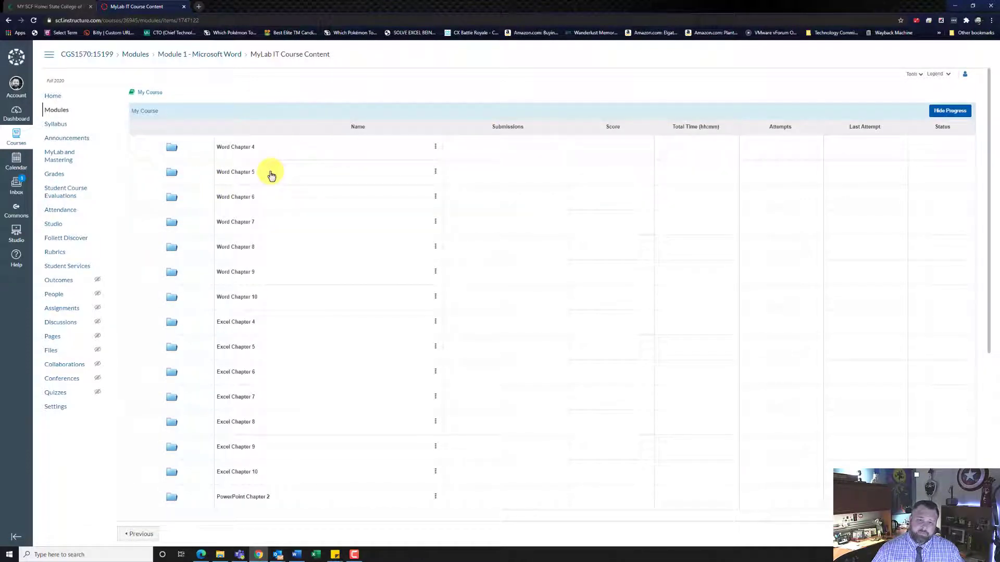
{"action": "left_click", "coordinate": [234, 148]}
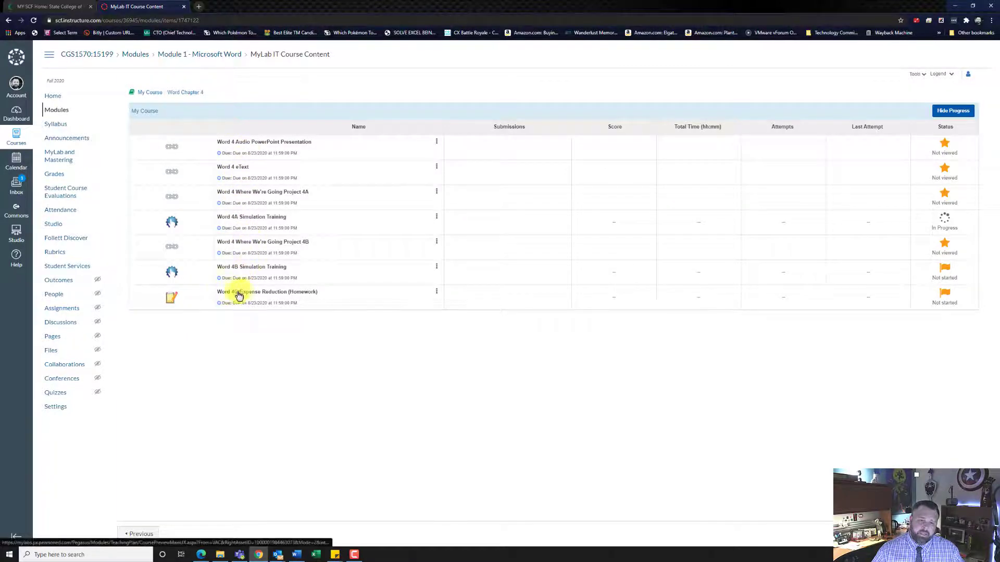
{"action": "left_click", "coordinate": [269, 293]}
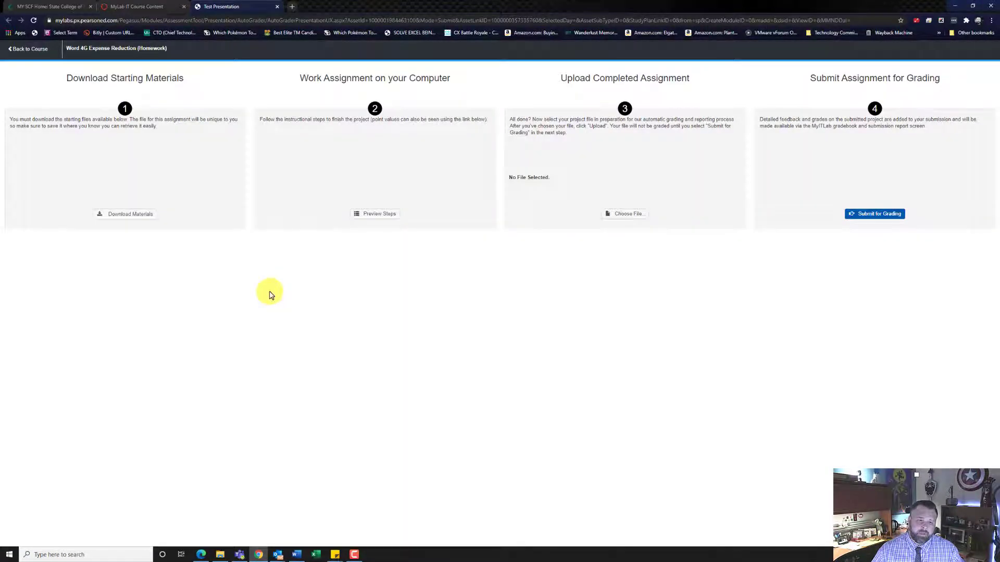
Step: Download the assignment's three starting files: the instructions document, the student document and the final result image
{"action": "left_click", "coordinate": [133, 215]}
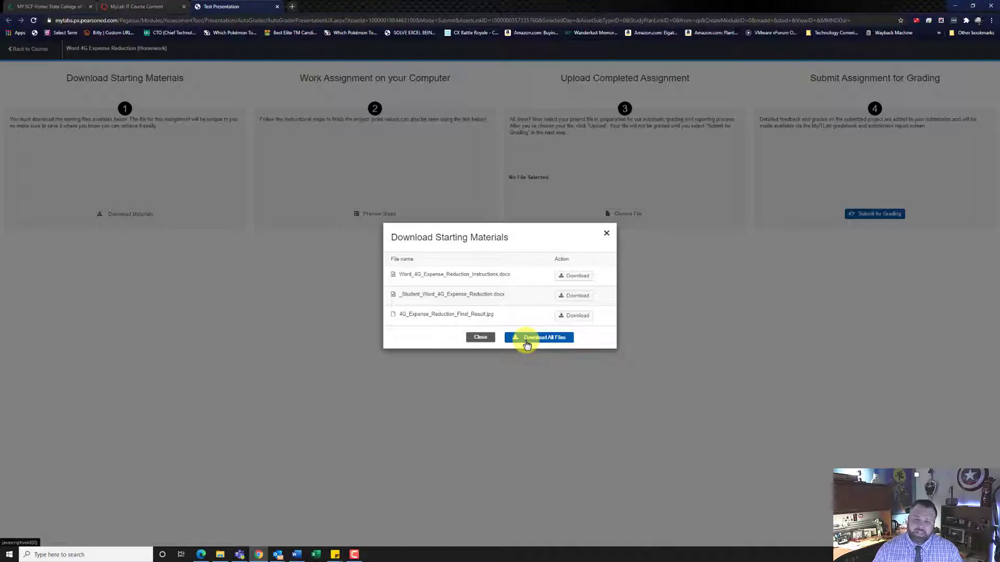
{"action": "left_click", "coordinate": [574, 280]}
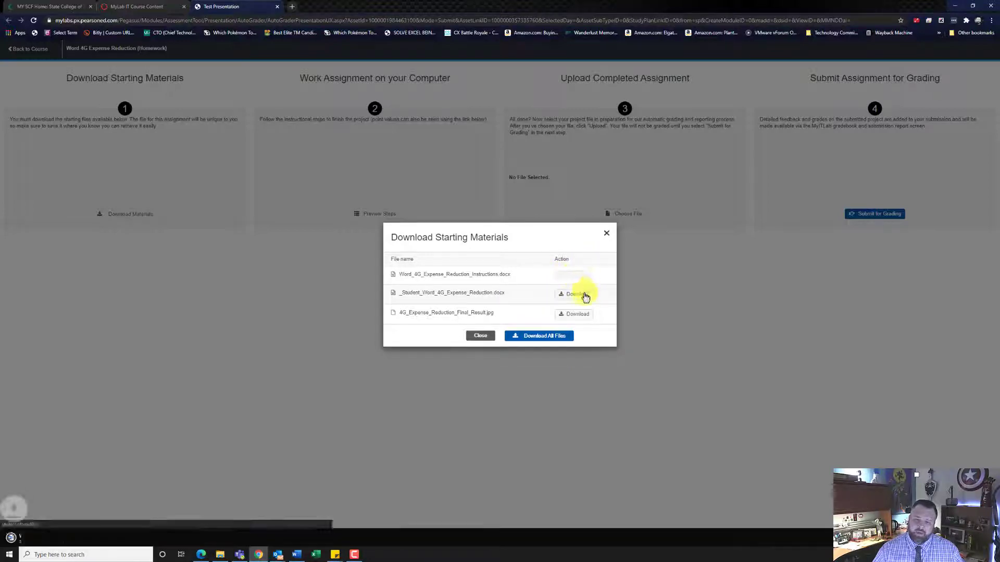
{"action": "left_click", "coordinate": [576, 295]}
{"action": "left_click", "coordinate": [573, 304]}
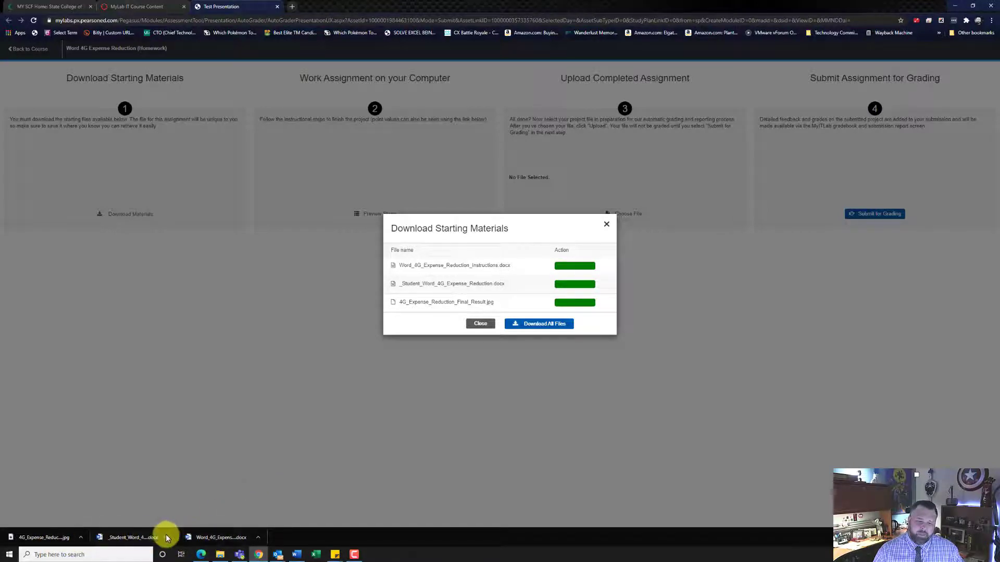
Step: Open the downloaded _Student_Word_4G_Expense_Reduction.docx in Word and enable editing
{"action": "left_click", "coordinate": [131, 539]}
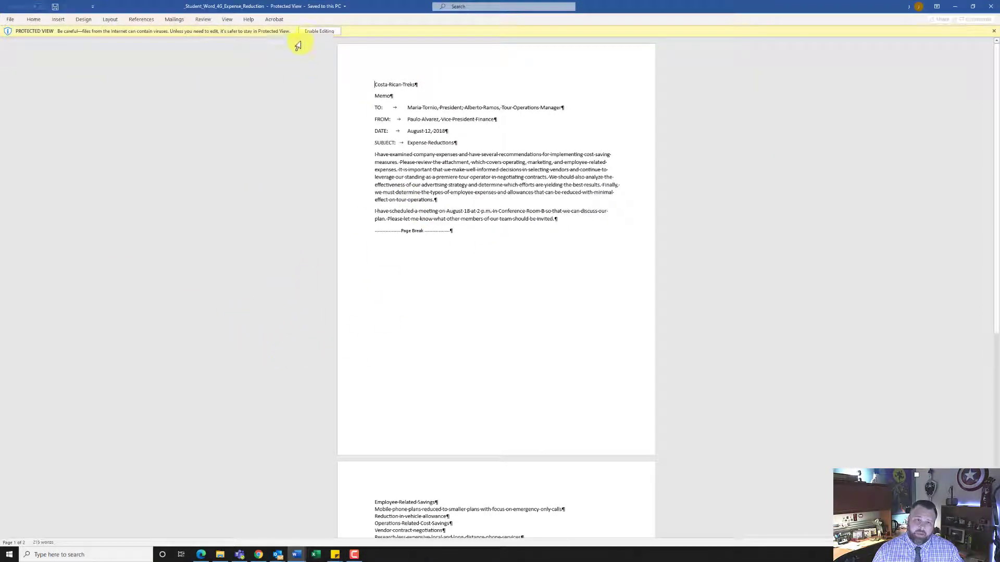
{"action": "left_click", "coordinate": [324, 31]}
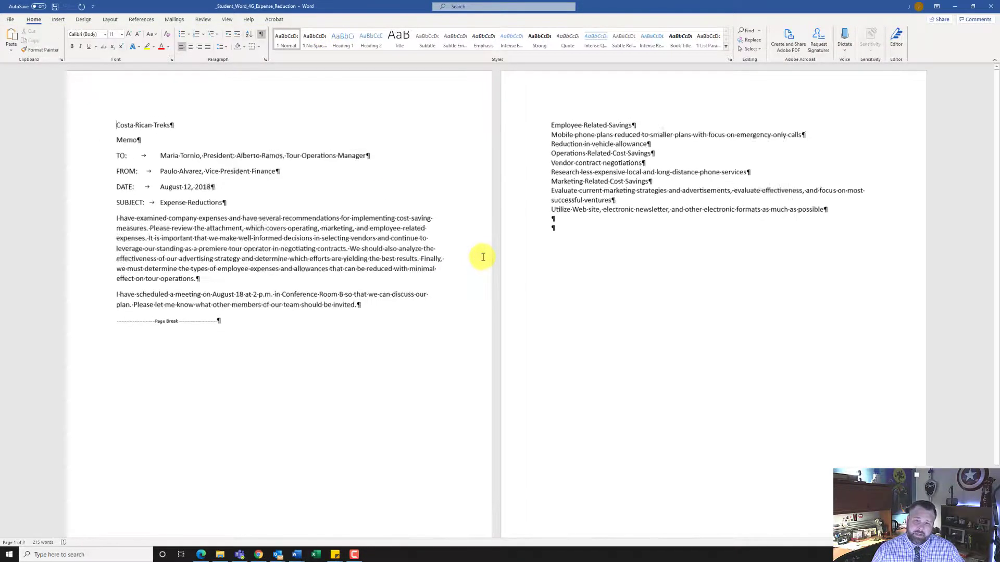
{"action": "scroll", "coordinate": [483, 257], "scroll_direction": "up", "scroll_amount": 2}
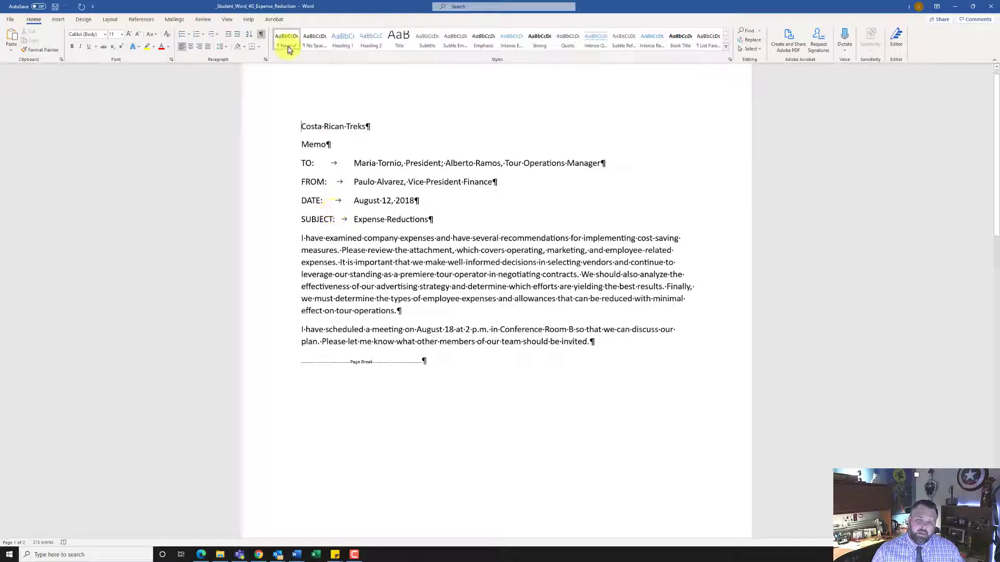
Step: Hide the document's formatting marks and show them again
{"action": "left_click", "coordinate": [260, 35]}
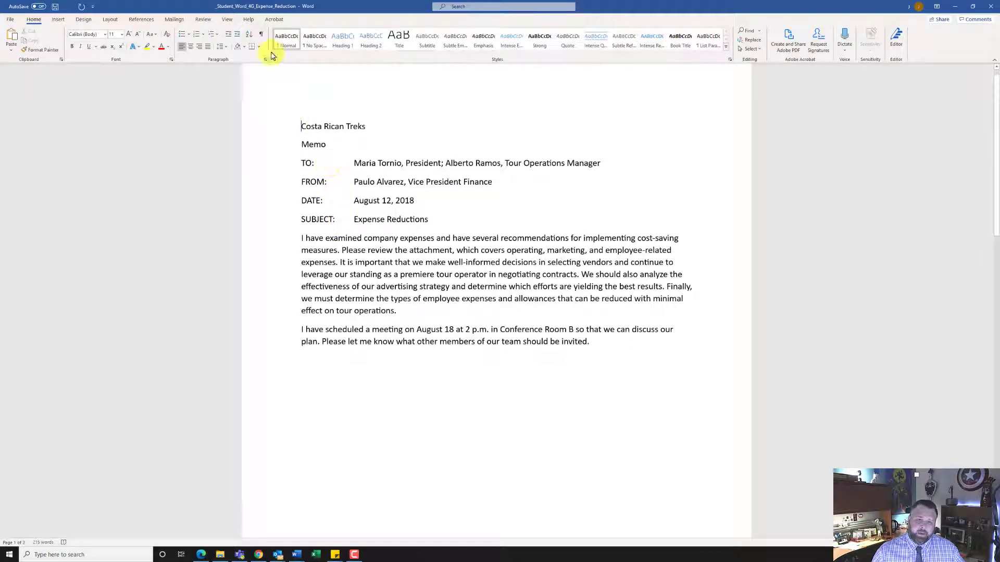
{"action": "left_click", "coordinate": [261, 34]}
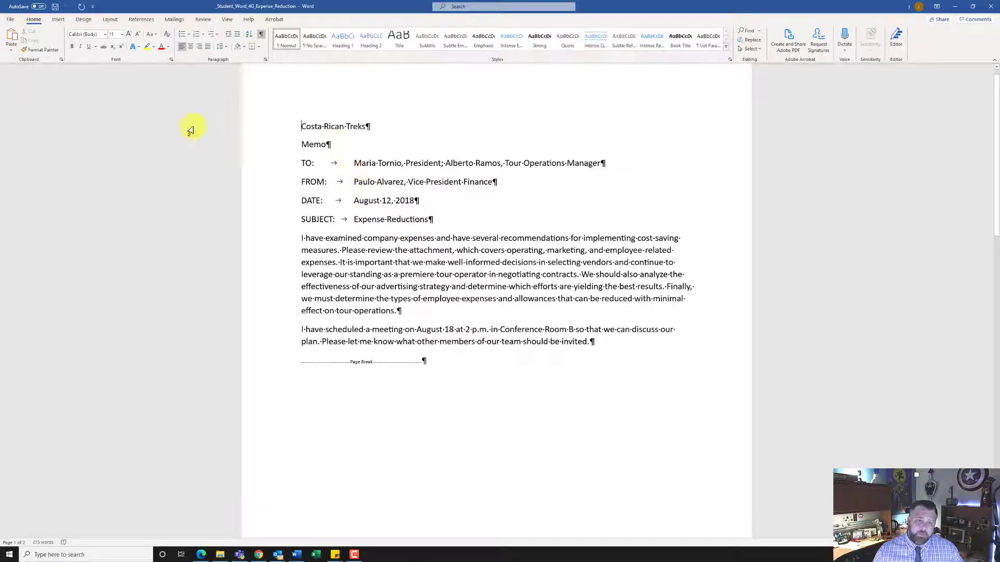
Step: Apply the Title style to the first line, "Costa Rican Treks"
{"action": "left_click_drag", "start_coordinate": [371, 127], "coordinate": [300, 130]}
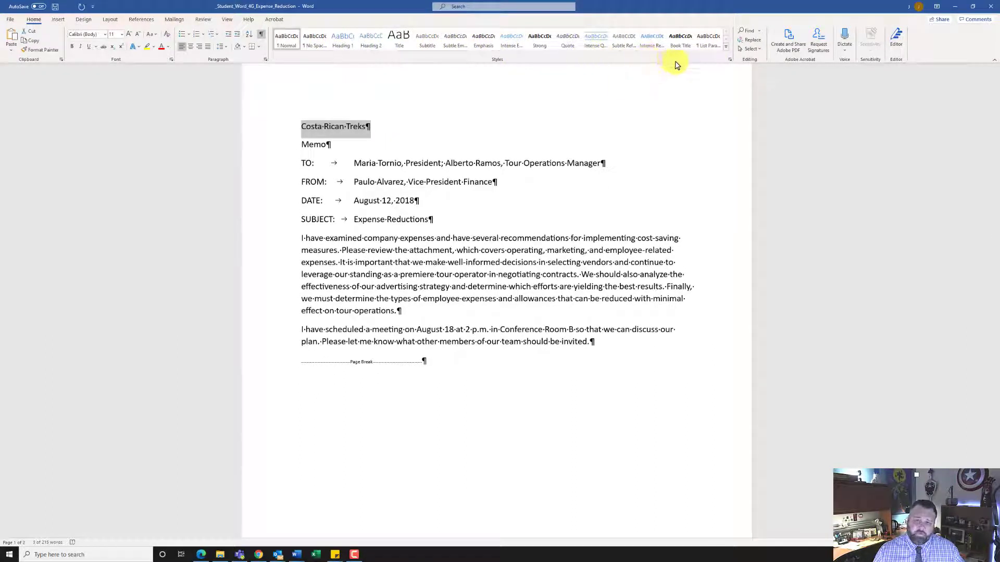
{"action": "left_click", "coordinate": [727, 50]}
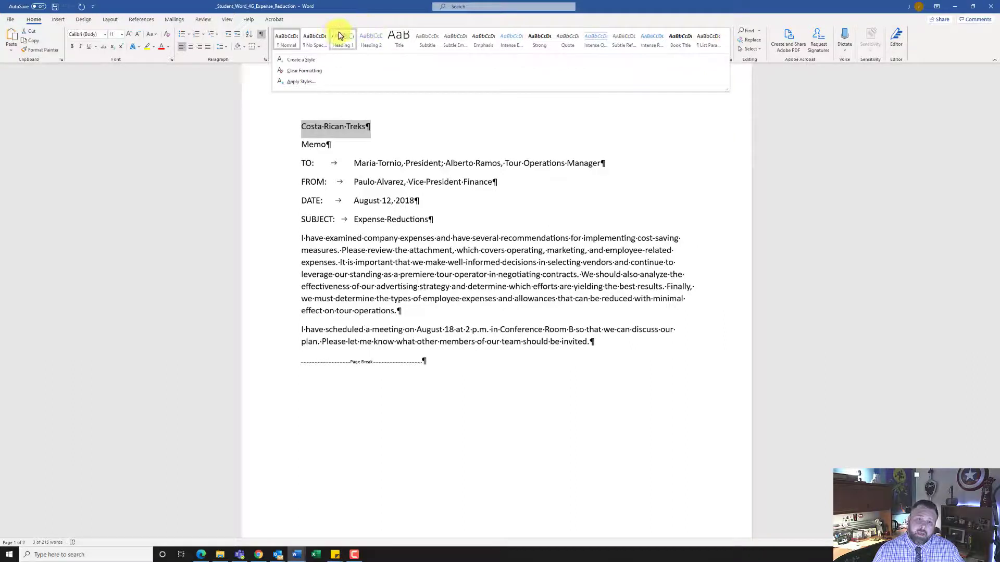
{"action": "left_click", "coordinate": [398, 42]}
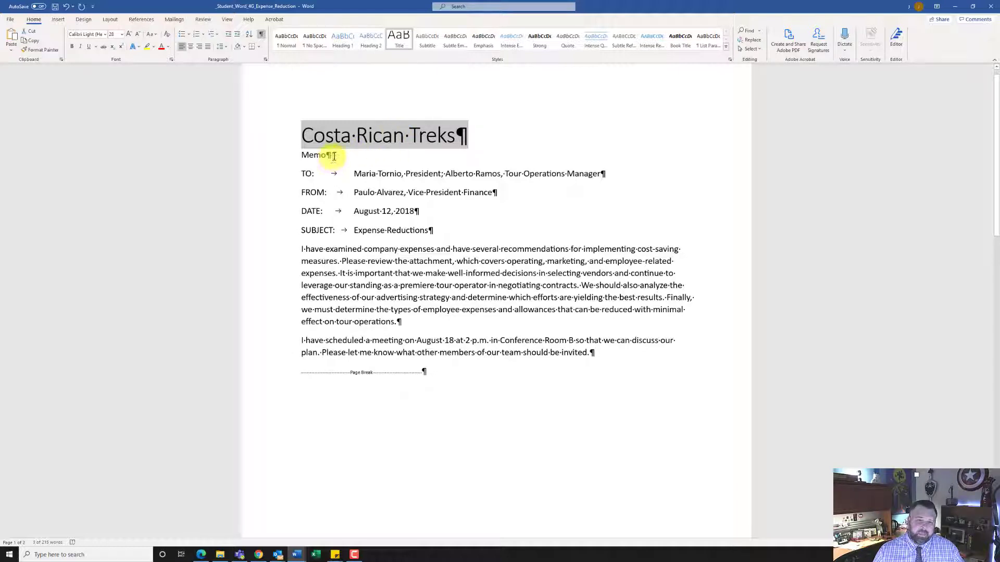
Step: Apply the Strong style to the second line, "Memo"
{"action": "left_click_drag", "start_coordinate": [331, 154], "coordinate": [289, 155]}
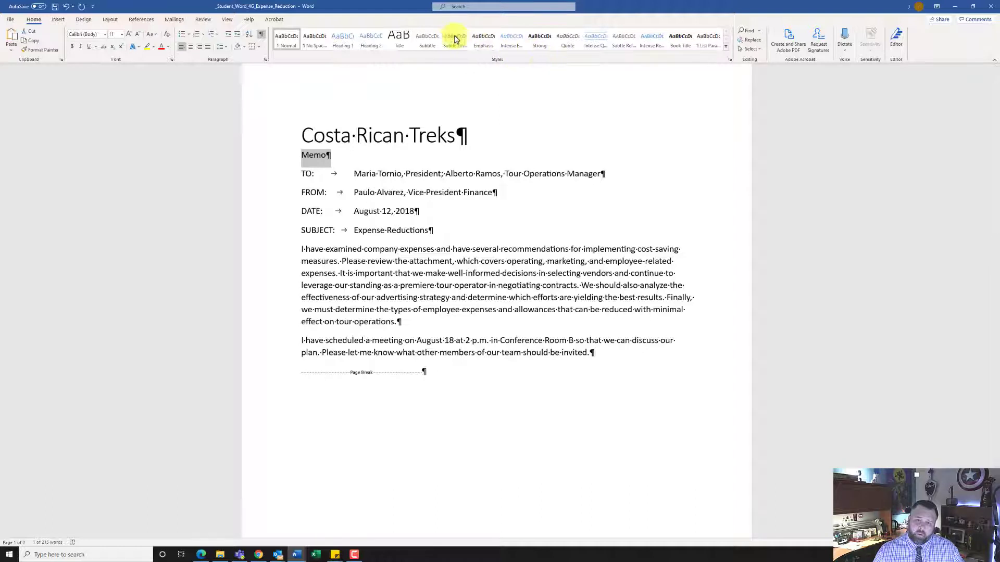
{"action": "left_click", "coordinate": [371, 39]}
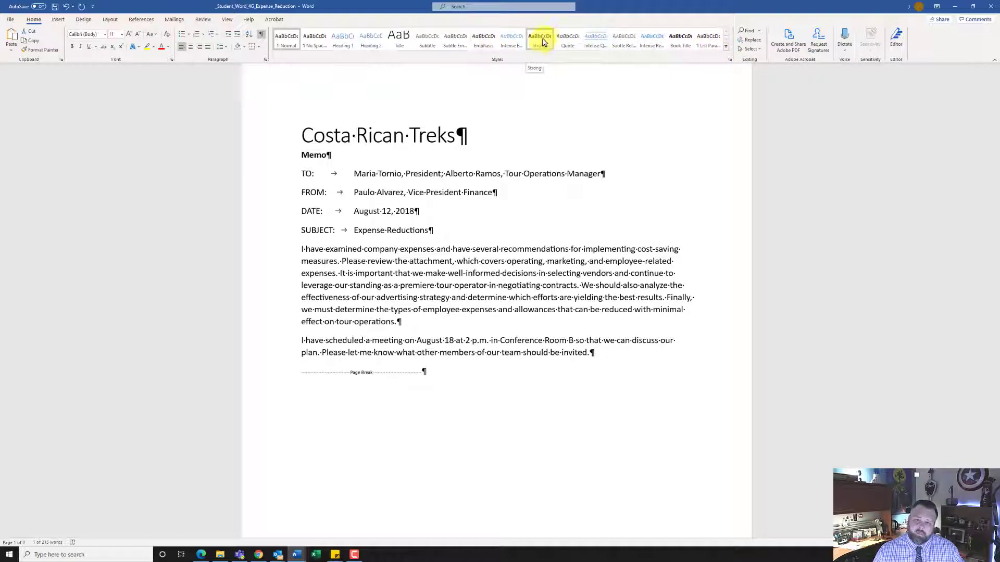
{"action": "left_click", "coordinate": [541, 41]}
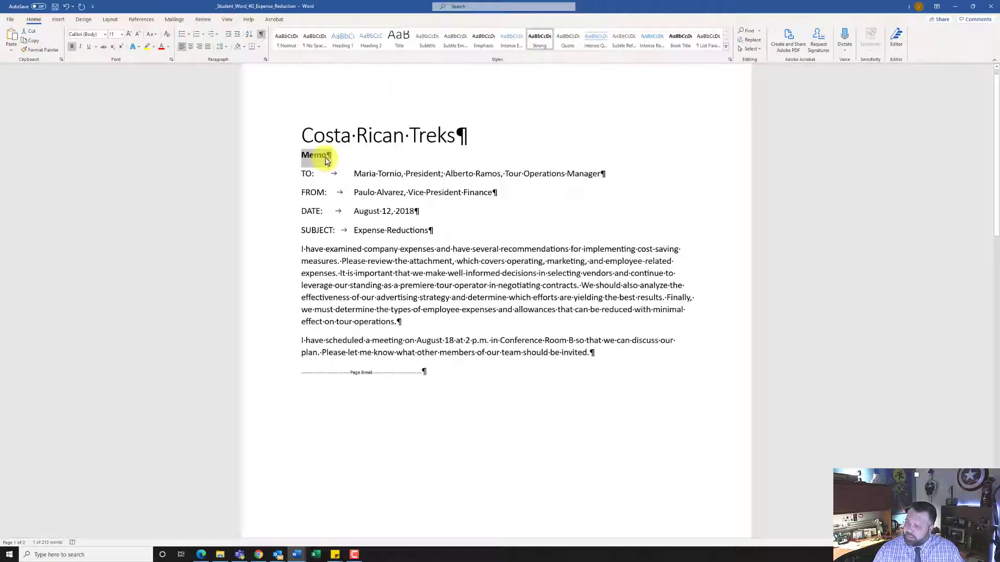
Step: Set the "Memo" line's font size to 26 and change its case to UPPERCASE
{"action": "left_click", "coordinate": [121, 34]}
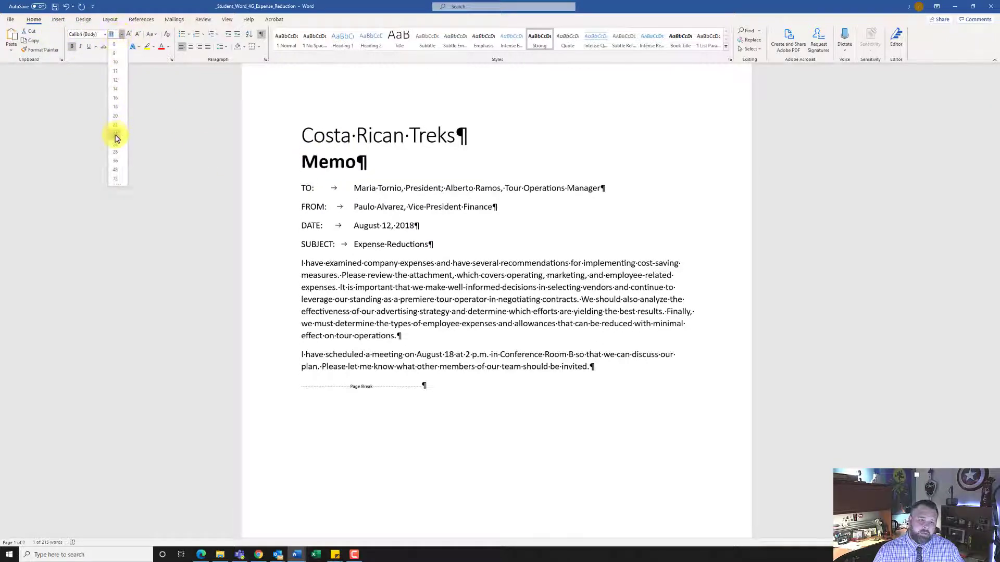
{"action": "key", "text": "Escape"}
{"action": "type", "text": "26"}
{"action": "key", "text": "Return"}
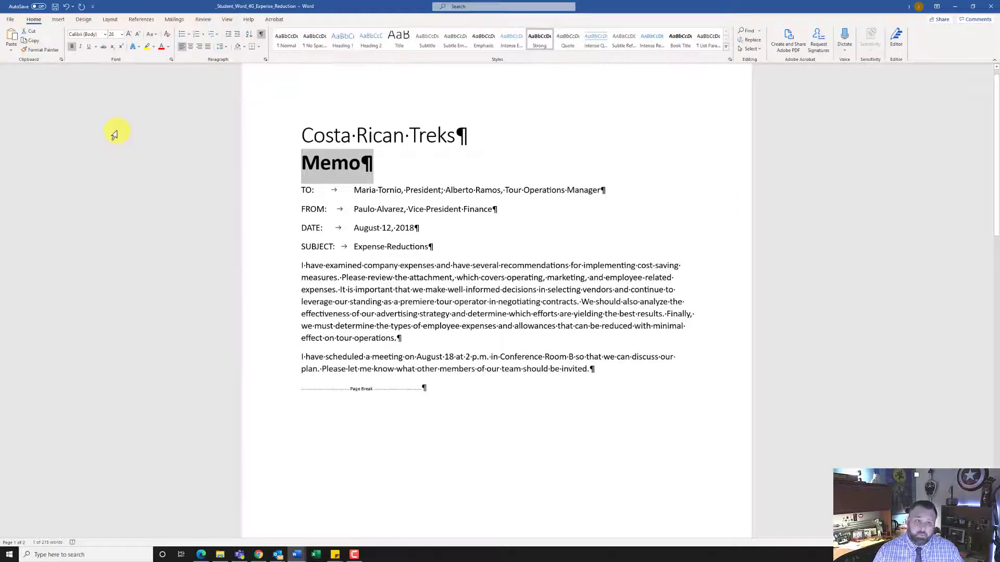
{"action": "left_click", "coordinate": [153, 36]}
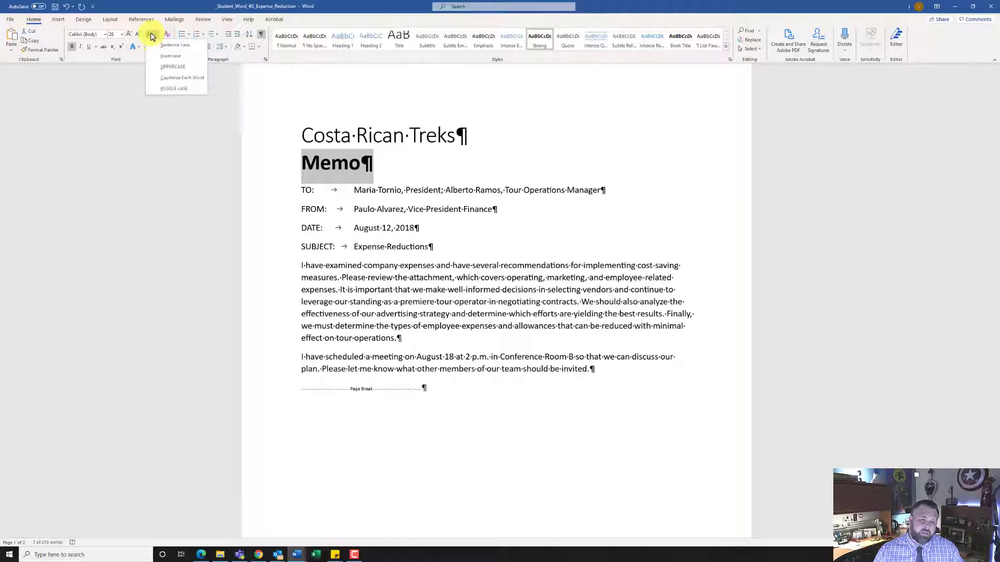
{"action": "left_click", "coordinate": [171, 69]}
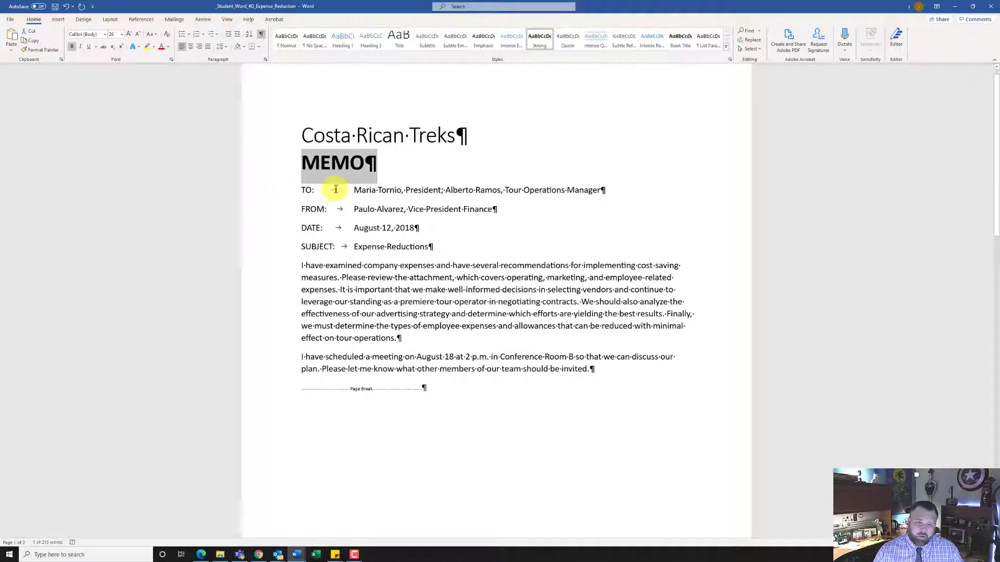
Step: Make the "TO:" label bold and change its font color to the orange theme color
{"action": "left_click", "coordinate": [300, 189]}
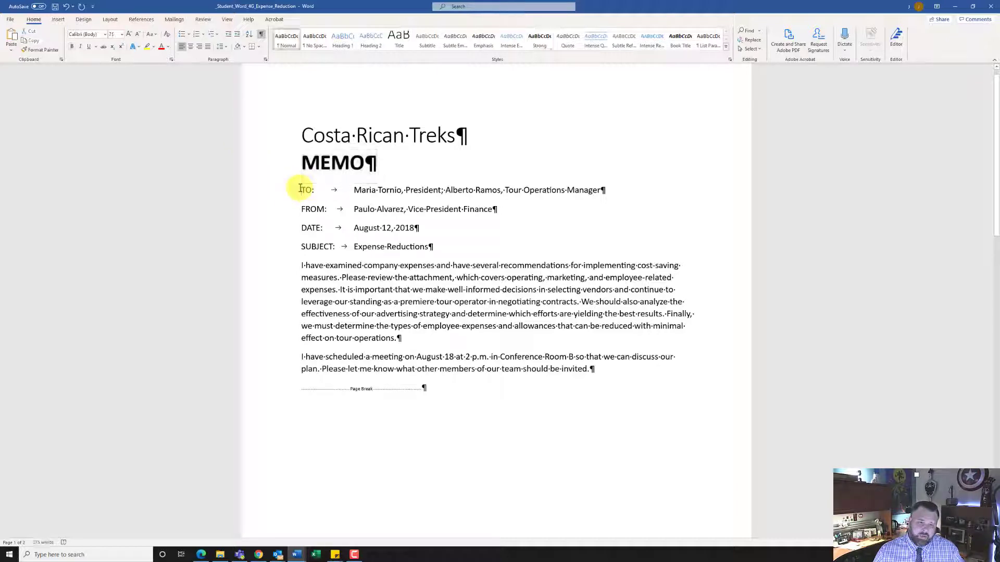
{"action": "left_click_drag", "start_coordinate": [300, 189], "coordinate": [313, 191]}
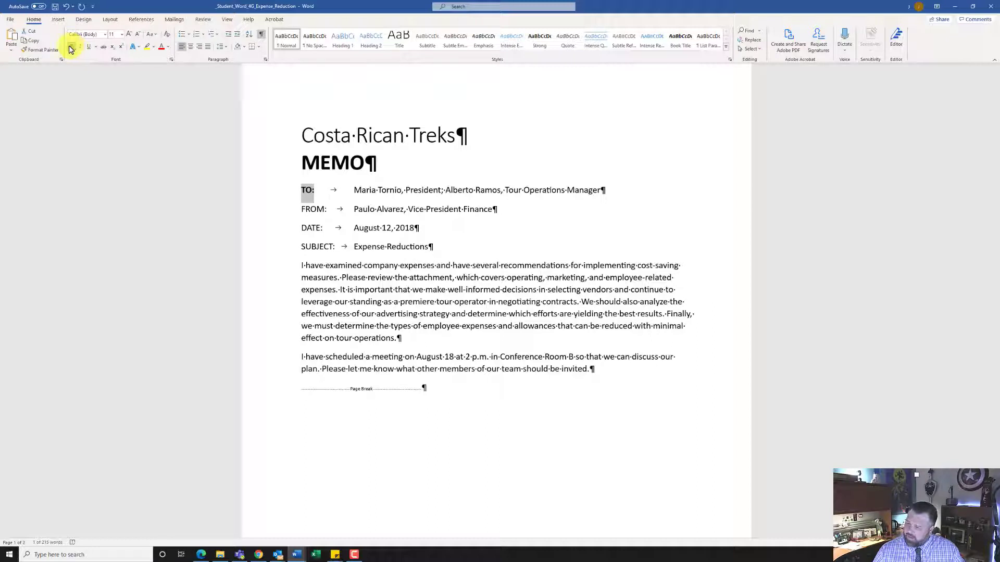
{"action": "left_click", "coordinate": [169, 51]}
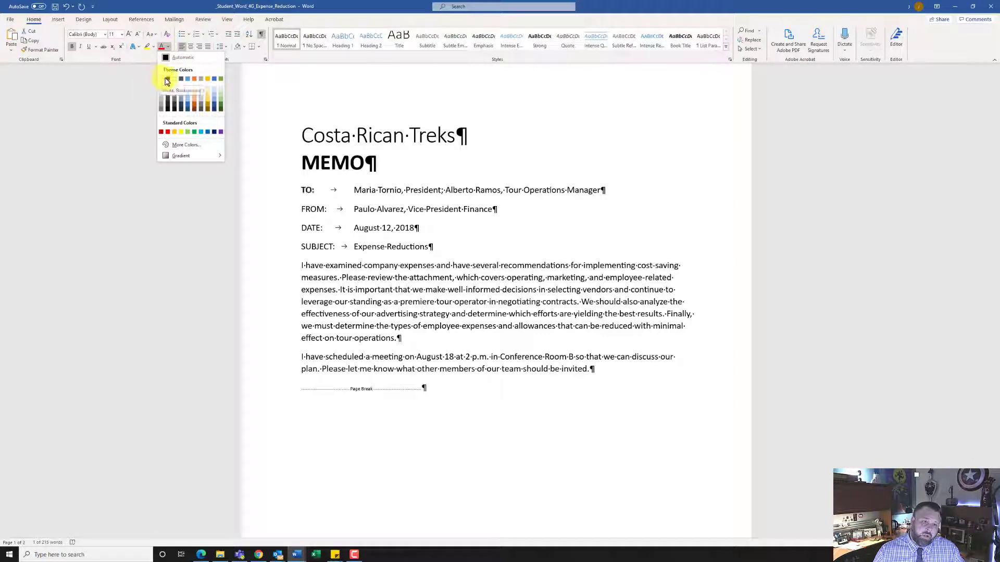
{"action": "left_click", "coordinate": [195, 80]}
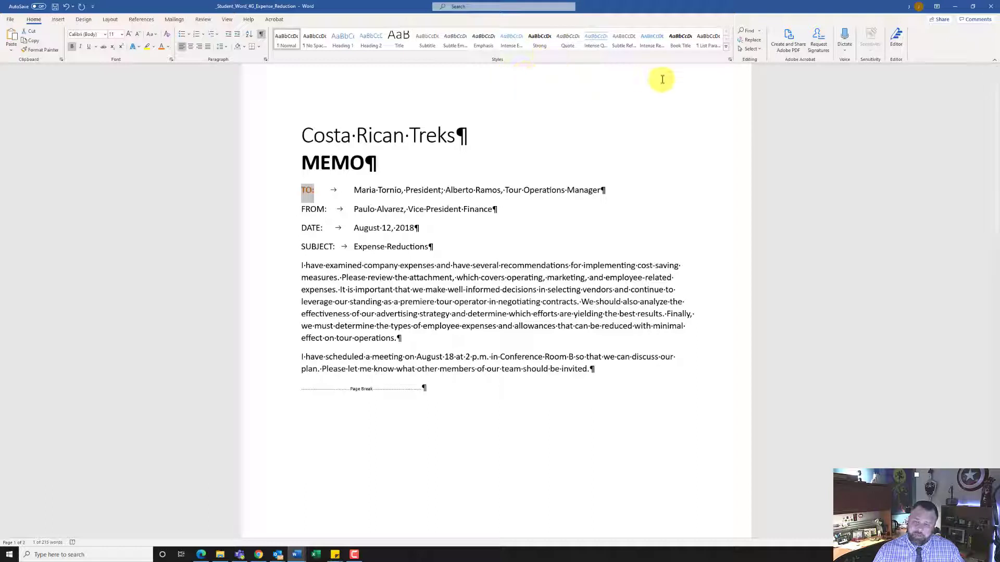
Step: Create a new style named "Memo Heading" from the formatting of the "TO:" label
{"action": "left_click", "coordinate": [727, 50]}
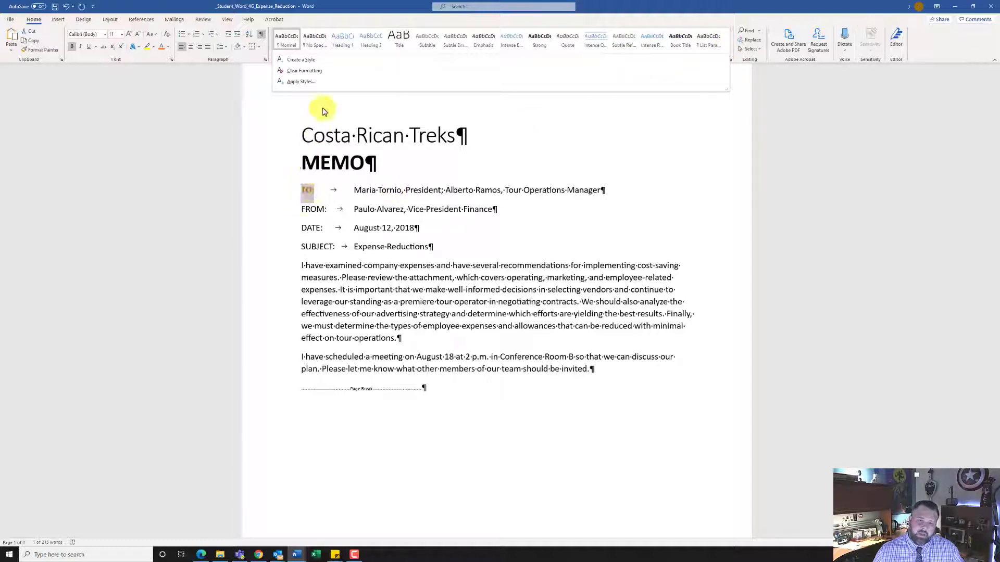
{"action": "left_click", "coordinate": [310, 60]}
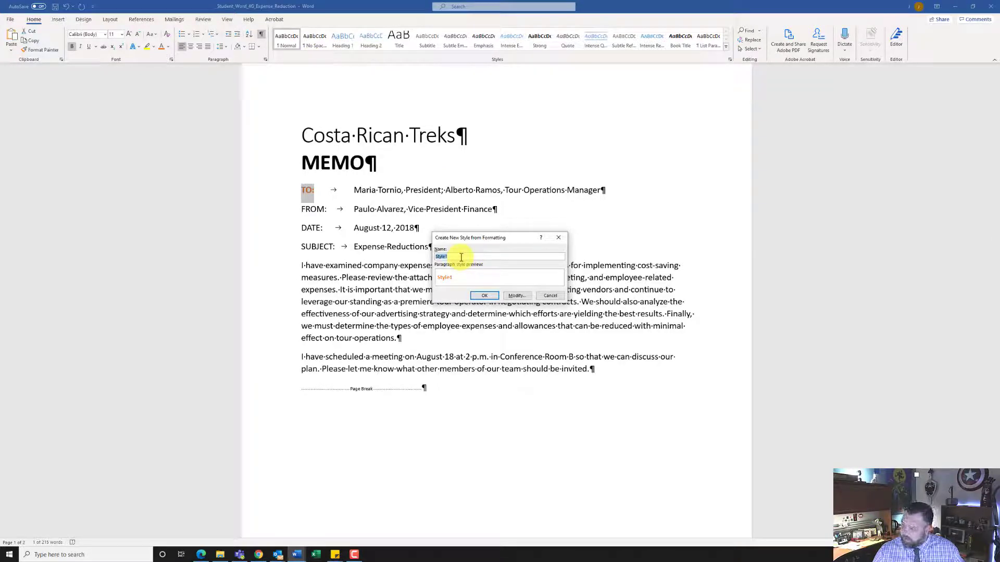
{"action": "type", "text": "St"}
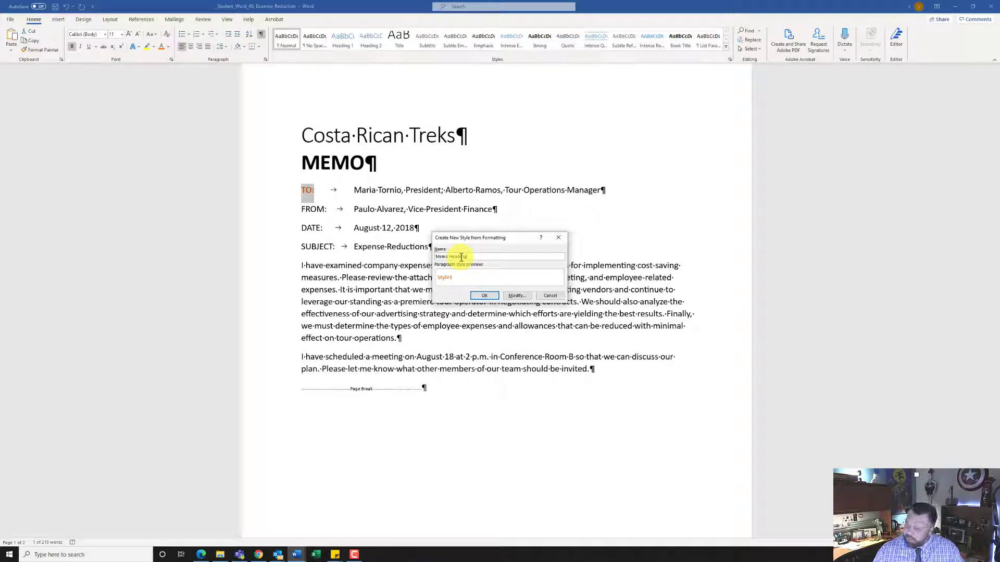
{"action": "left_click", "coordinate": [486, 296]}
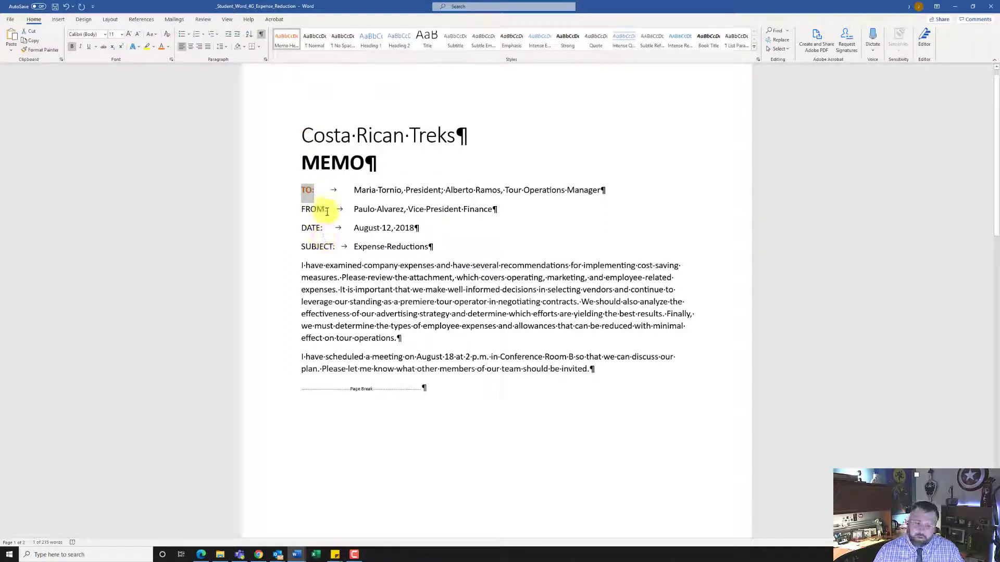
Step: Apply the Memo Heading style to the "FROM:" and "DATE:" labels
{"action": "left_click_drag", "start_coordinate": [302, 210], "coordinate": [325, 212]}
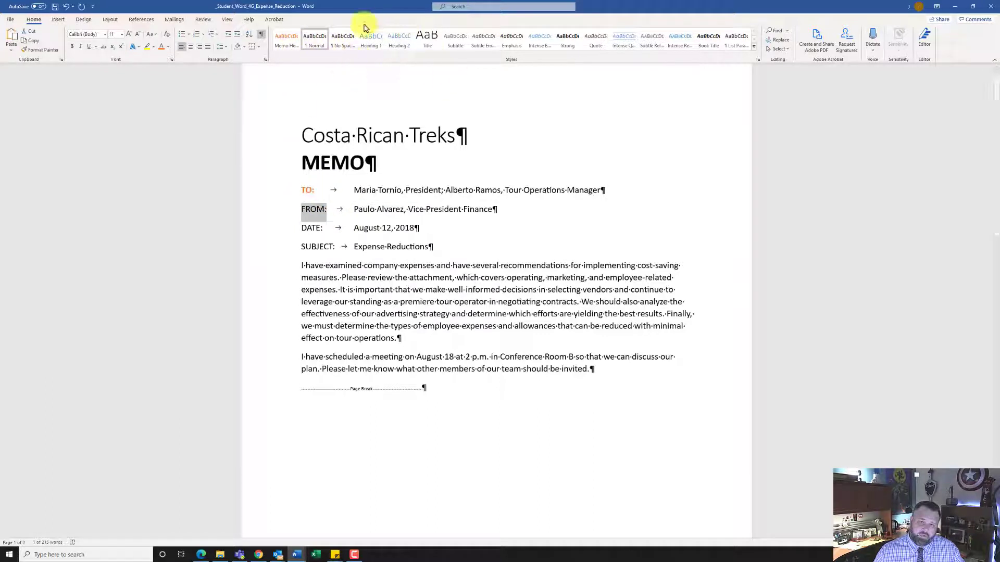
{"action": "left_click", "coordinate": [286, 41]}
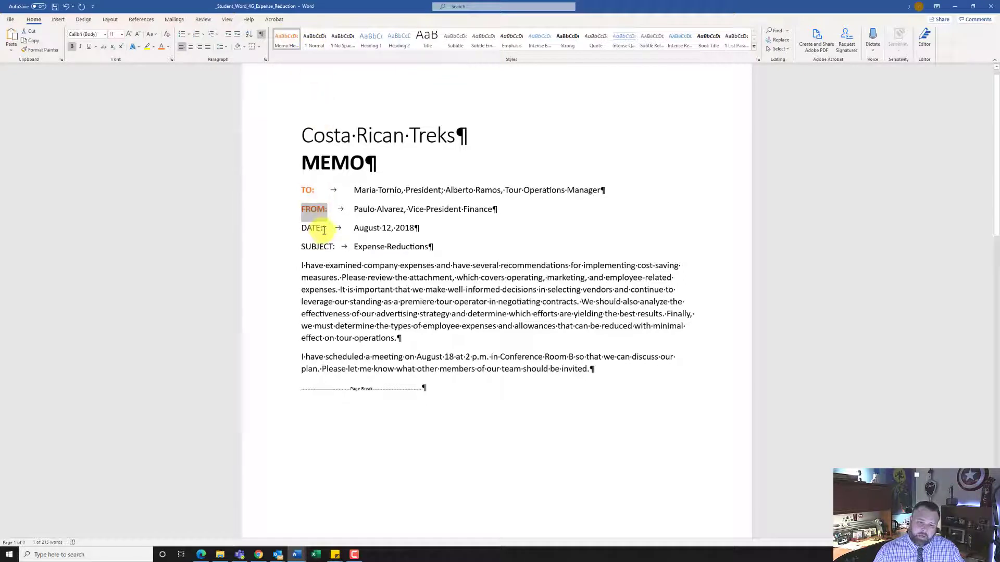
{"action": "left_click_drag", "start_coordinate": [324, 229], "coordinate": [310, 228]}
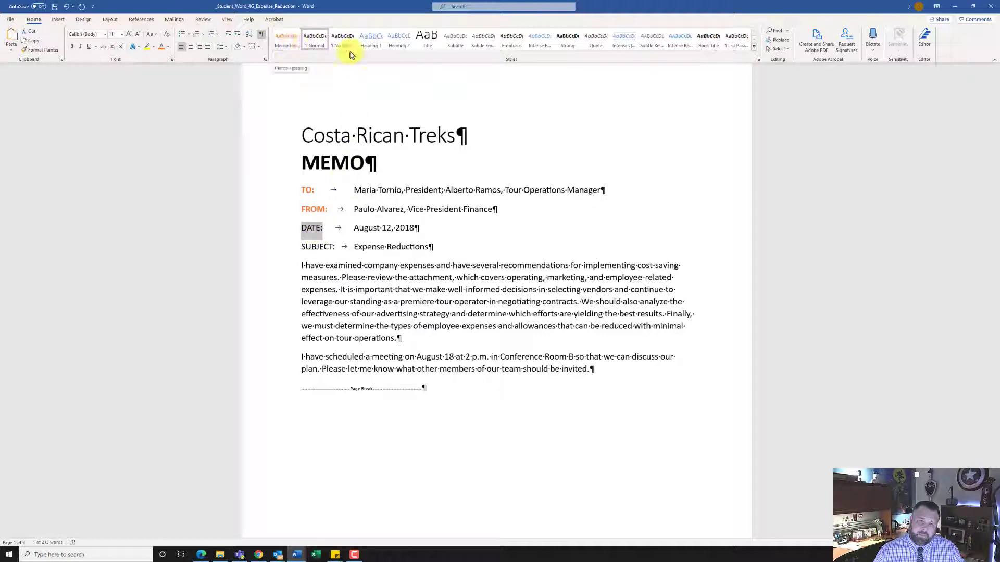
{"action": "left_click", "coordinate": [290, 42]}
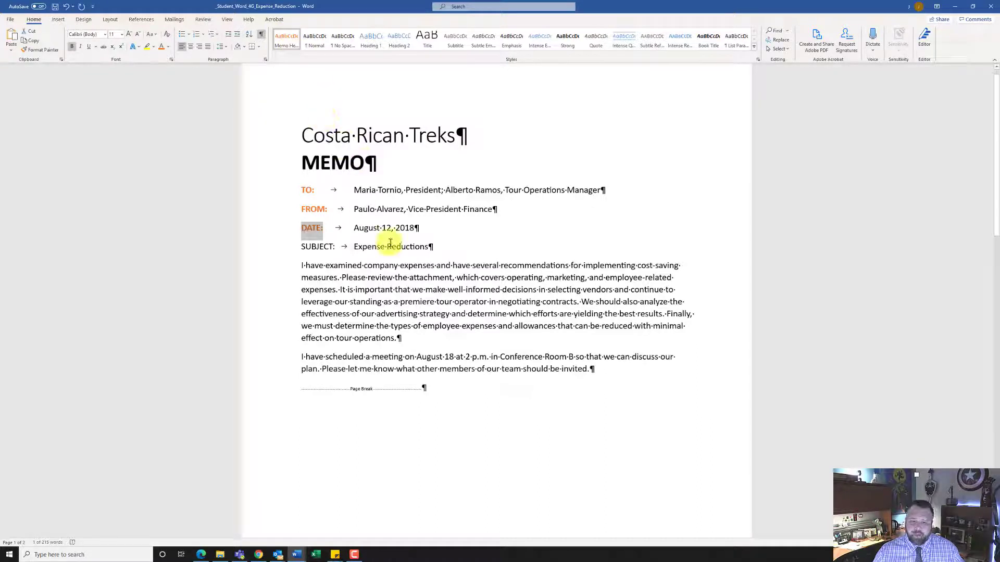
Step: Apply the Memo Heading style to the "SUBJECT:" label
{"action": "left_click_drag", "start_coordinate": [335, 247], "coordinate": [302, 248]}
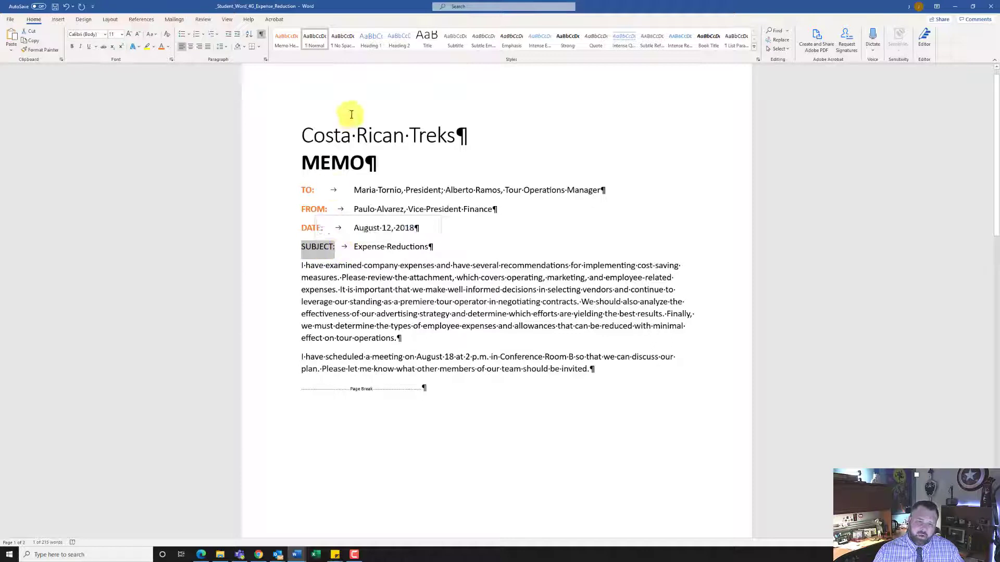
{"action": "left_click", "coordinate": [287, 40]}
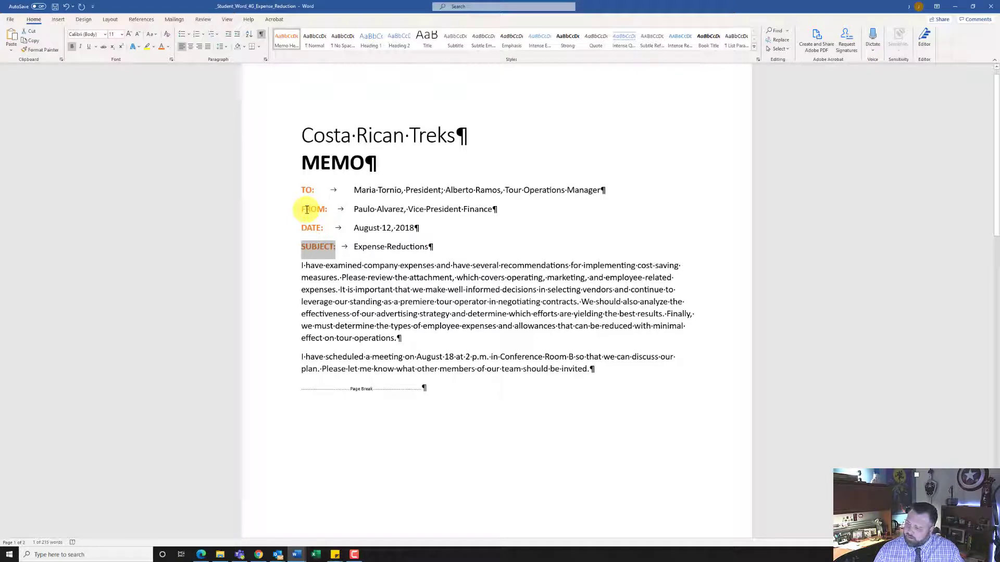
{"action": "scroll", "coordinate": [363, 134], "scroll_direction": "up", "scroll_amount": 1}
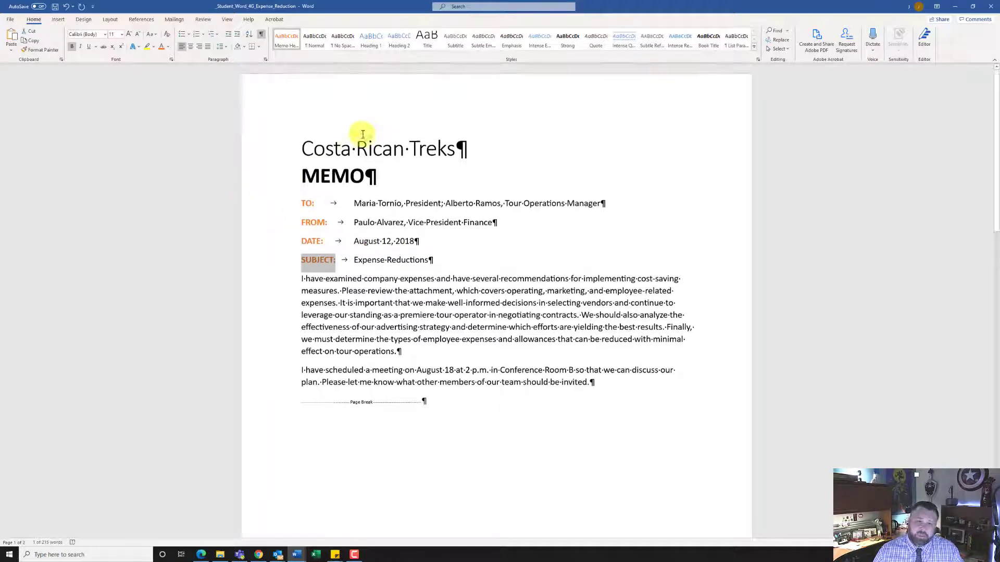
{"action": "left_click", "coordinate": [380, 228]}
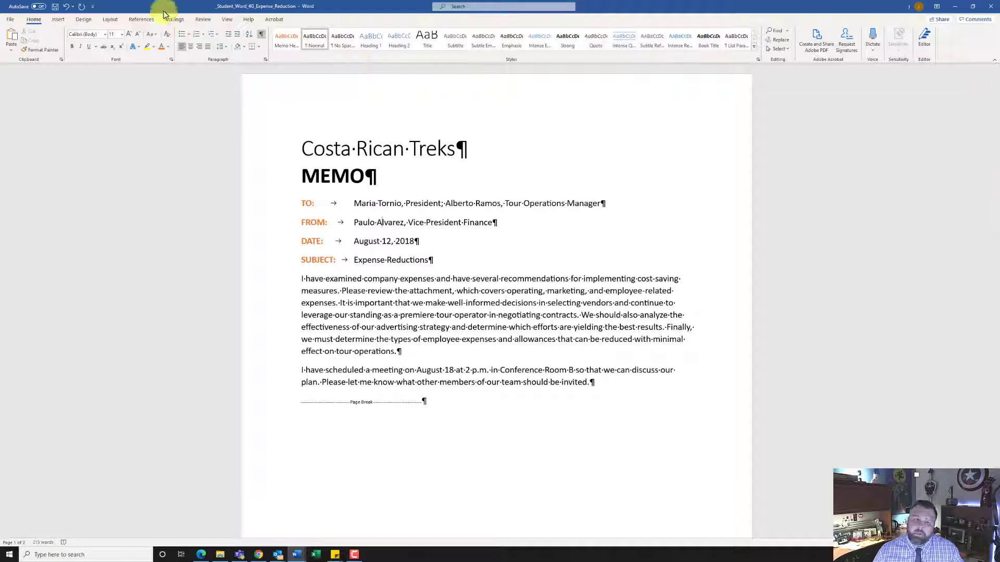
Step: Set the document's paragraph spacing to the built-in Relaxed option
{"action": "left_click", "coordinate": [83, 20]}
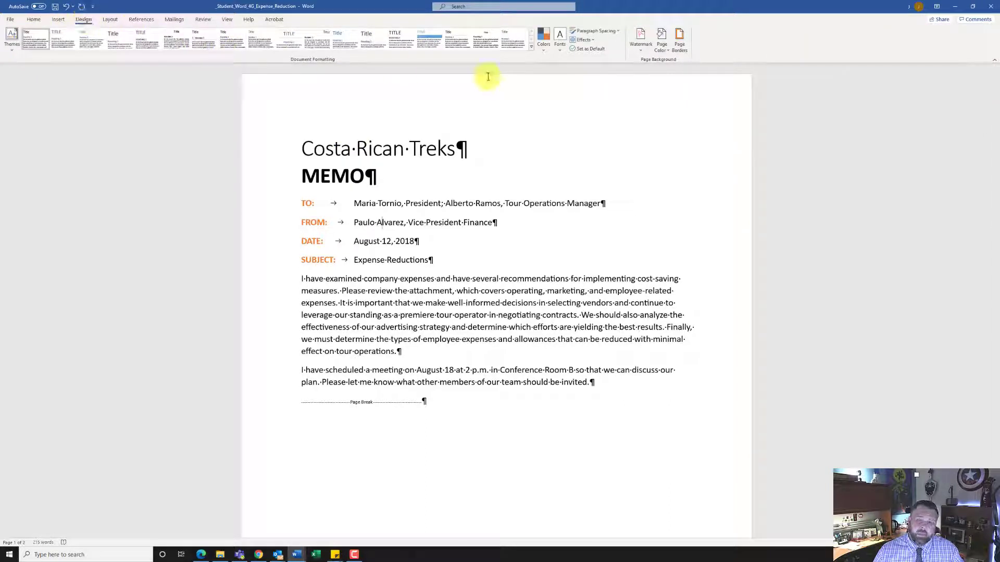
{"action": "left_click", "coordinate": [596, 31]}
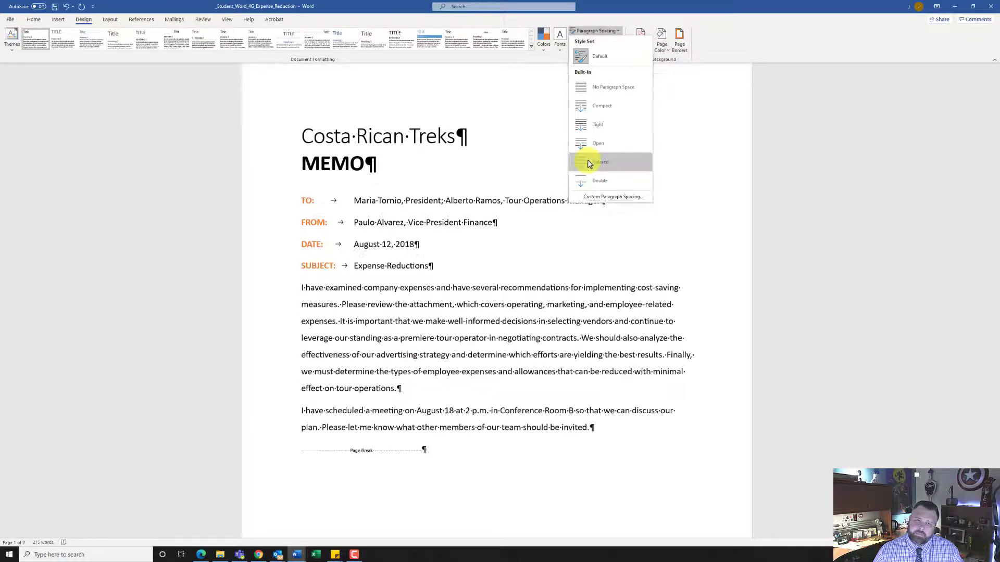
{"action": "left_click", "coordinate": [589, 163]}
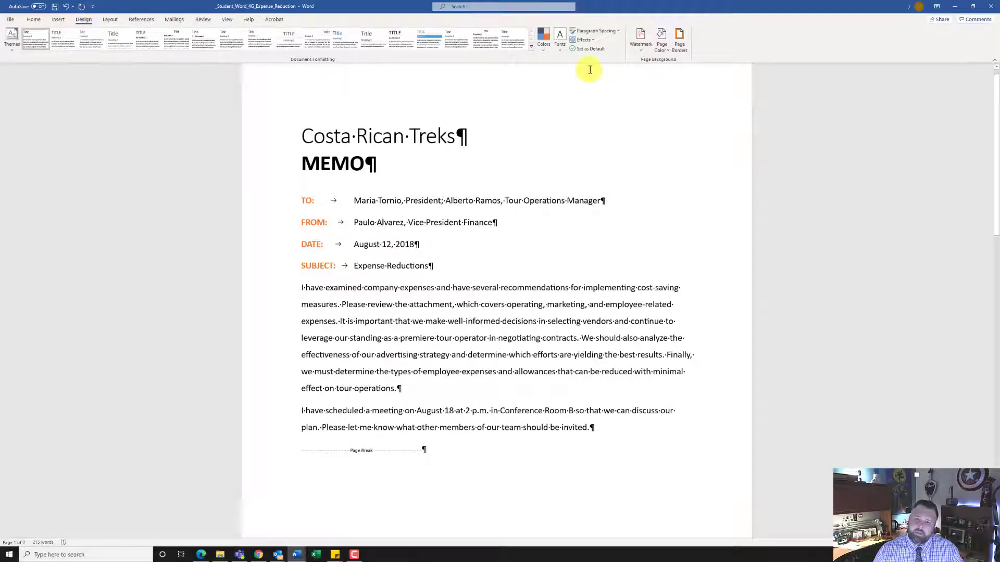
{"action": "left_click", "coordinate": [591, 31]}
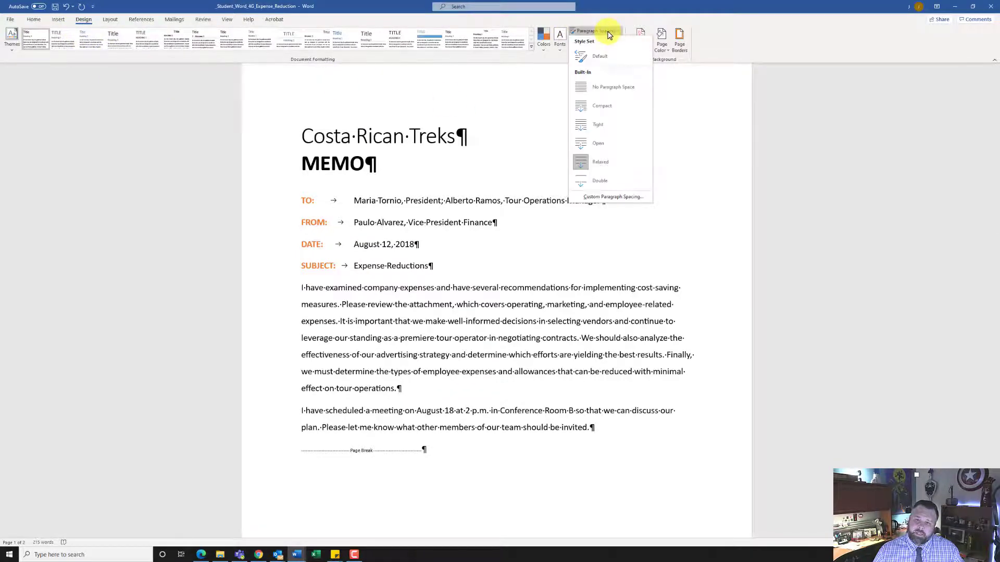
{"action": "left_click", "coordinate": [596, 161]}
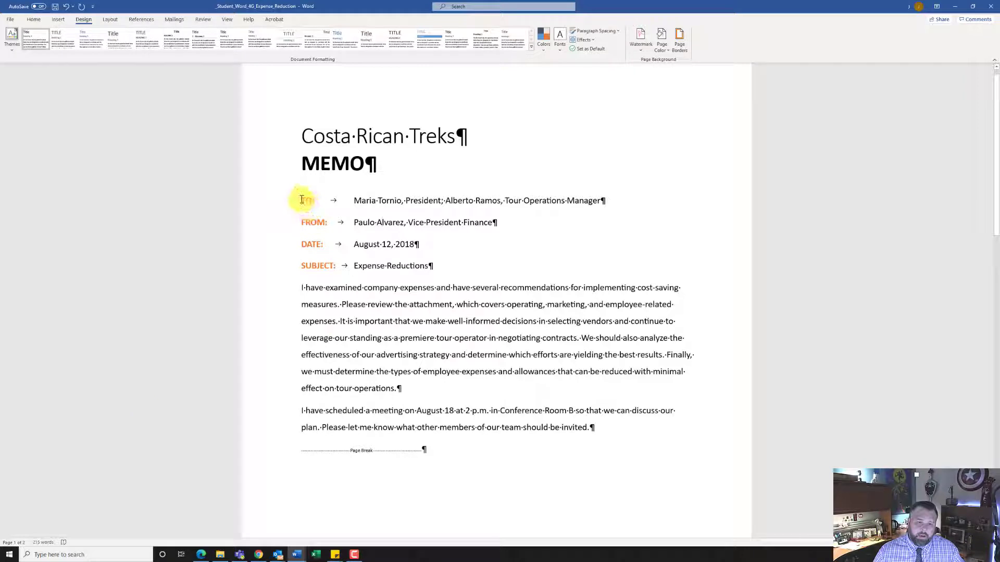
Step: Set the font size to 12 for all text from the "TO:" line through the end of the document
{"action": "left_click_drag", "start_coordinate": [300, 198], "coordinate": [755, 555]}
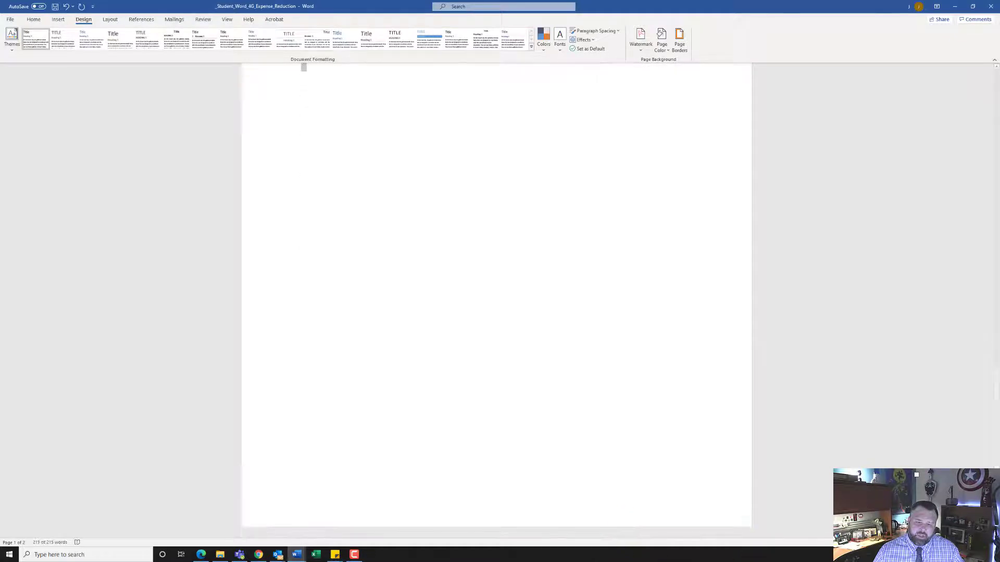
{"action": "scroll", "coordinate": [794, 406], "scroll_direction": "up", "scroll_amount": 5}
{"action": "scroll", "coordinate": [390, 300], "scroll_direction": "up", "scroll_amount": 10}
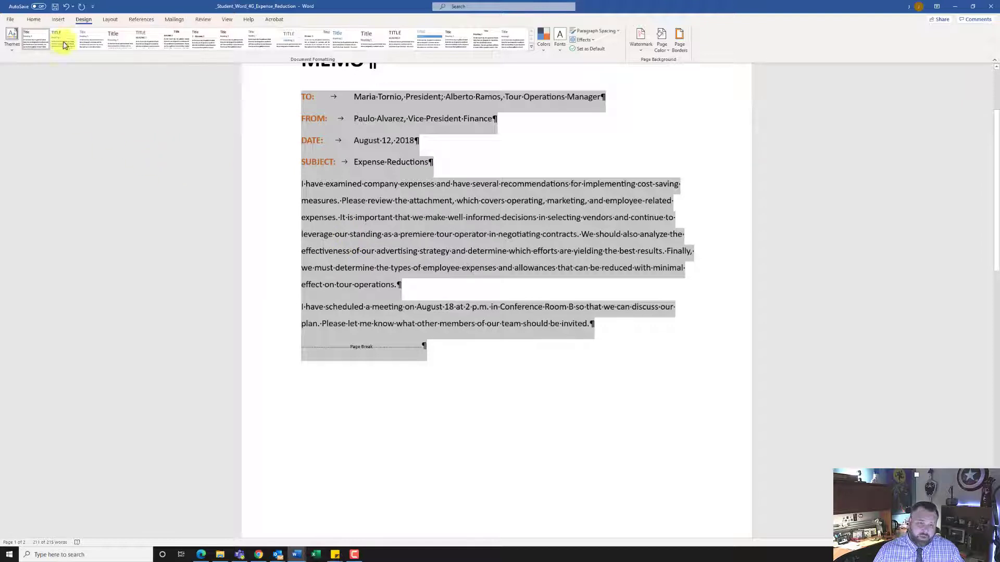
{"action": "left_click", "coordinate": [29, 21]}
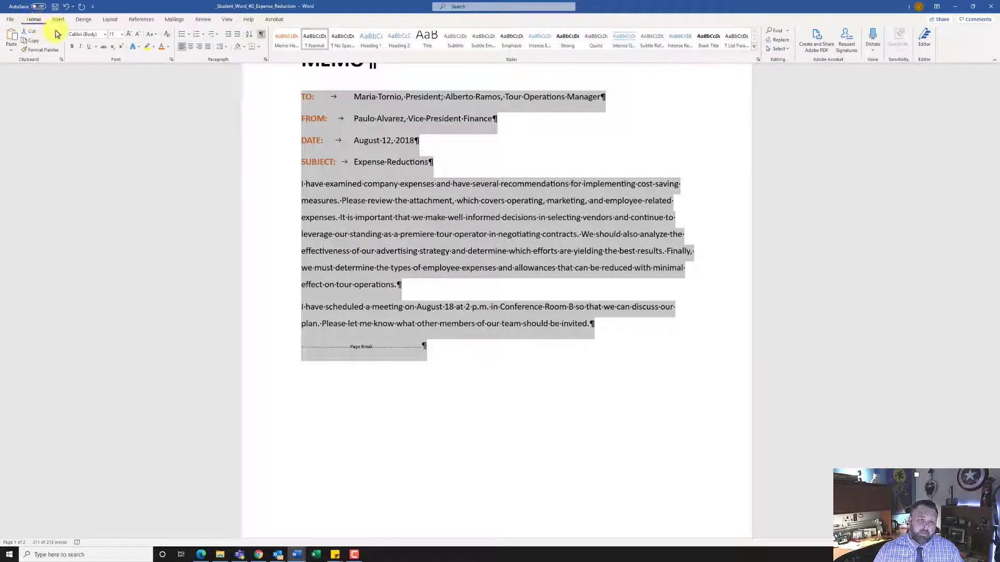
{"action": "left_click", "coordinate": [121, 34]}
{"action": "left_click", "coordinate": [110, 74]}
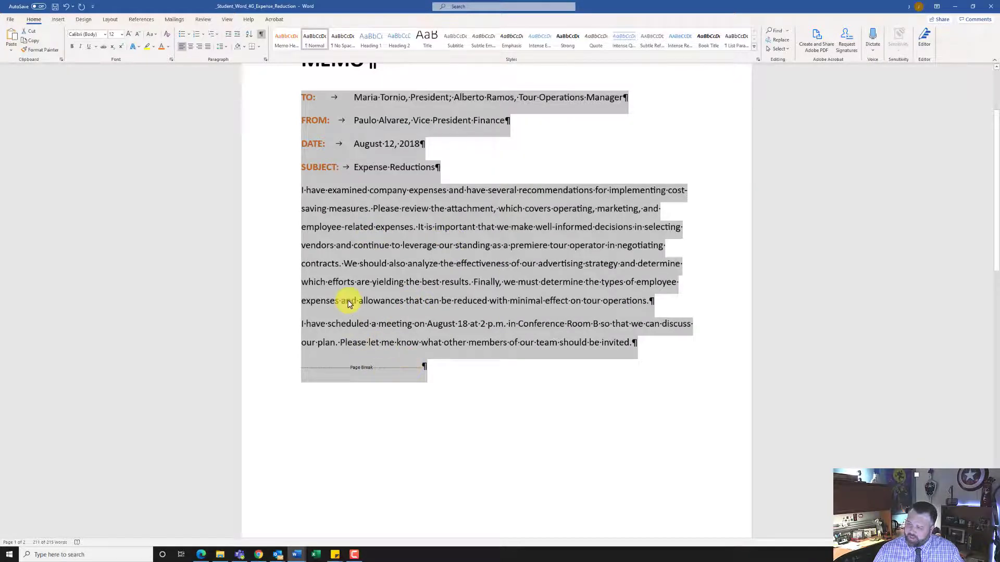
Step: Format the page 2 text from "Employee Related Savings" through the "Utilize Web site" paragraph as a multilevel list using the 1) a) i) format
{"action": "scroll", "coordinate": [347, 301], "scroll_direction": "down", "scroll_amount": 3}
{"action": "scroll", "coordinate": [347, 301], "scroll_direction": "down", "scroll_amount": 10}
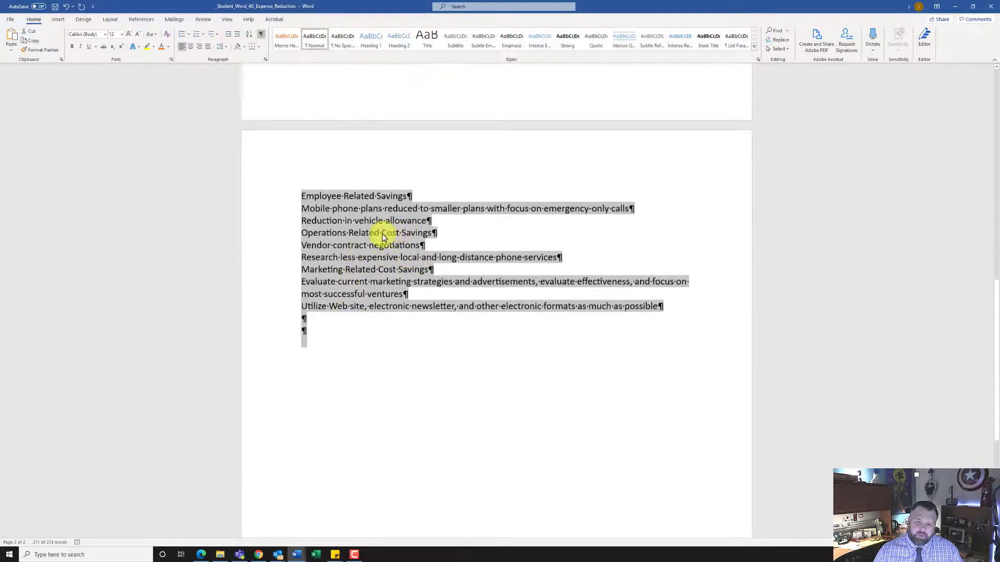
{"action": "left_click", "coordinate": [379, 236]}
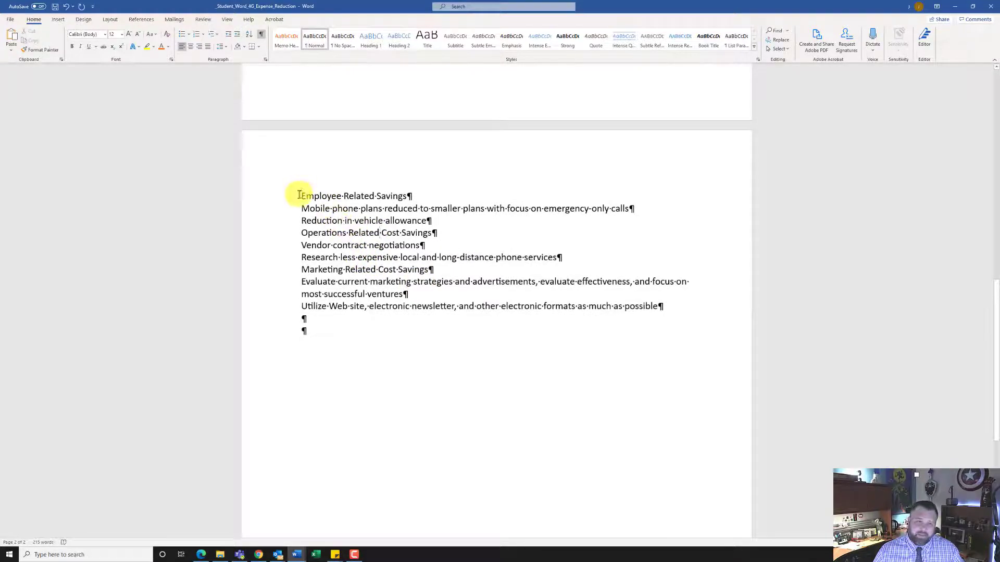
{"action": "left_click_drag", "start_coordinate": [299, 196], "coordinate": [322, 329]}
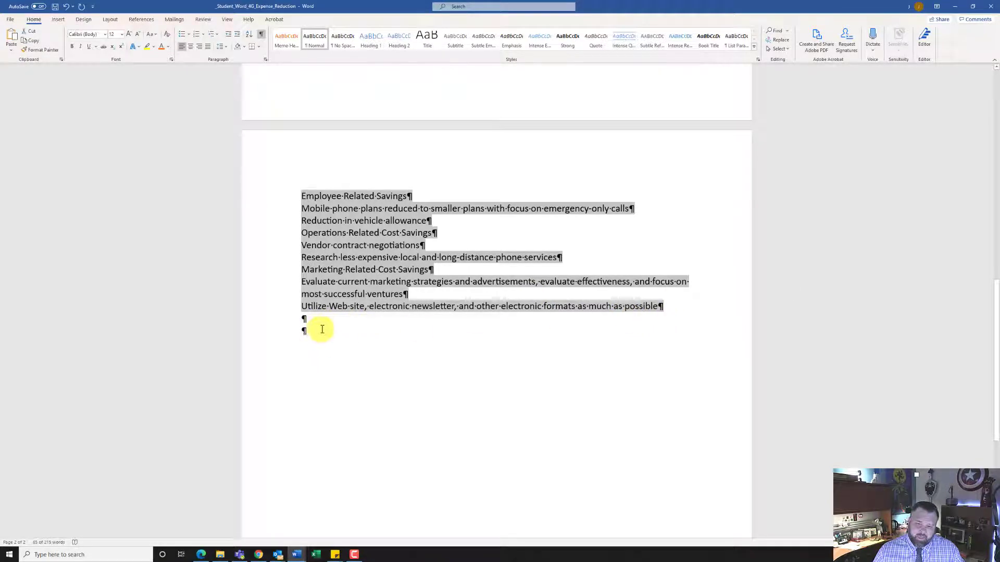
{"action": "left_click", "coordinate": [323, 324]}
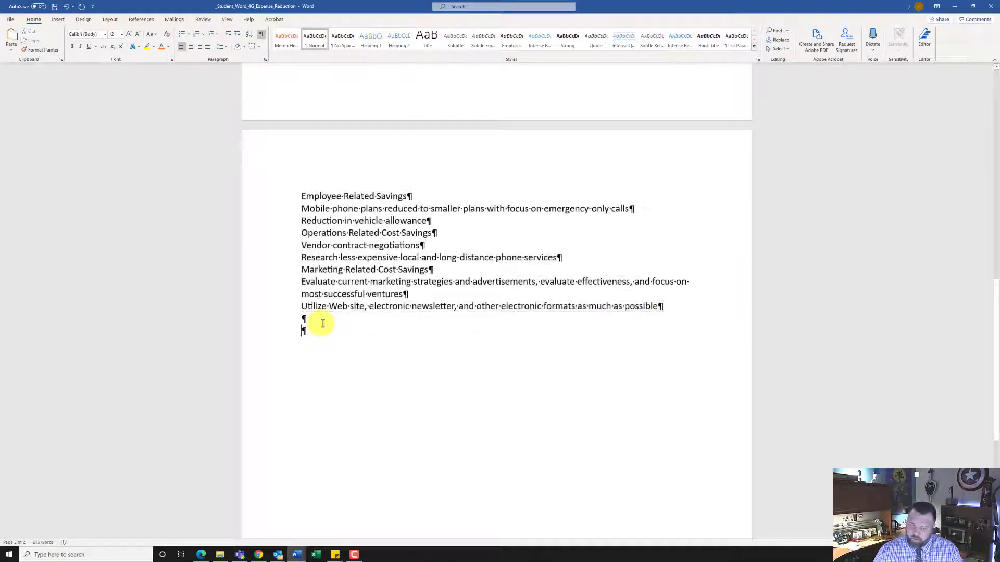
{"action": "left_click_drag", "start_coordinate": [300, 195], "coordinate": [657, 307]}
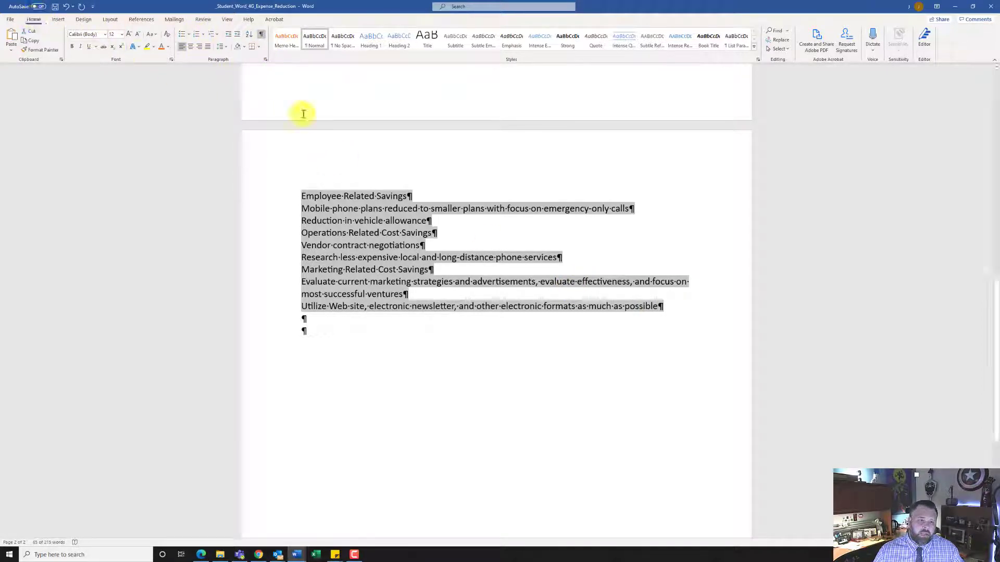
{"action": "left_click", "coordinate": [218, 38]}
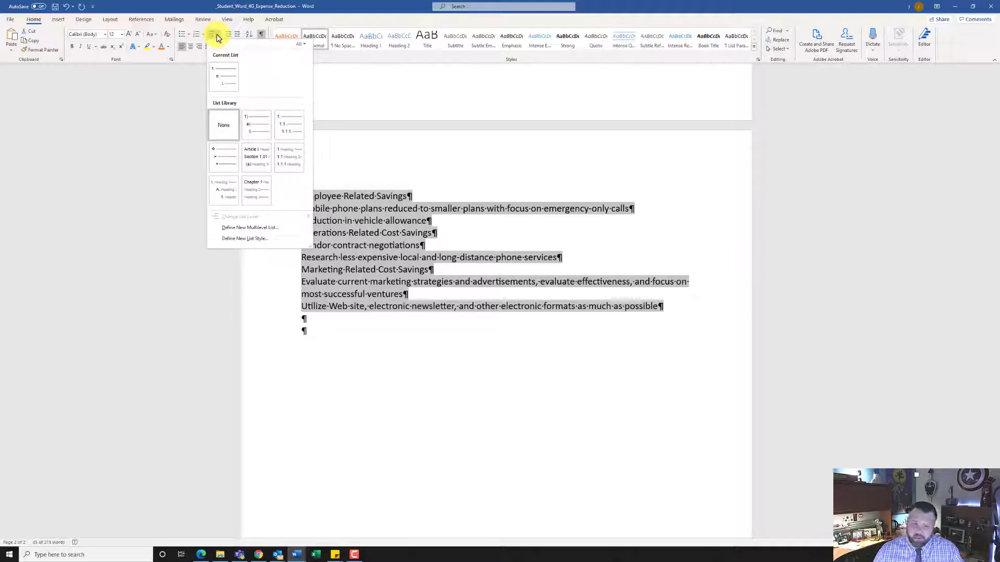
{"action": "mouse_move", "coordinate": [254, 130]}
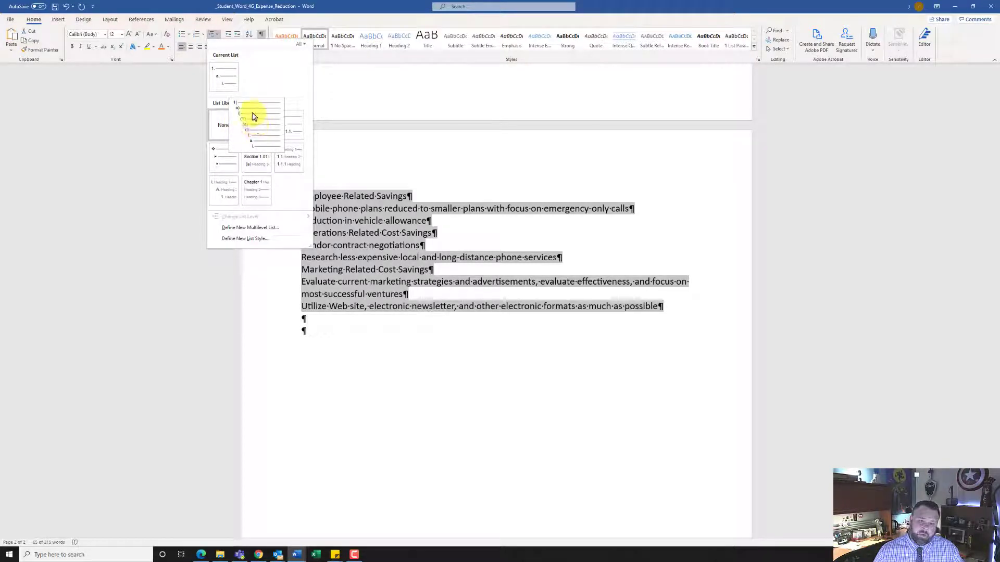
{"action": "left_click", "coordinate": [254, 117]}
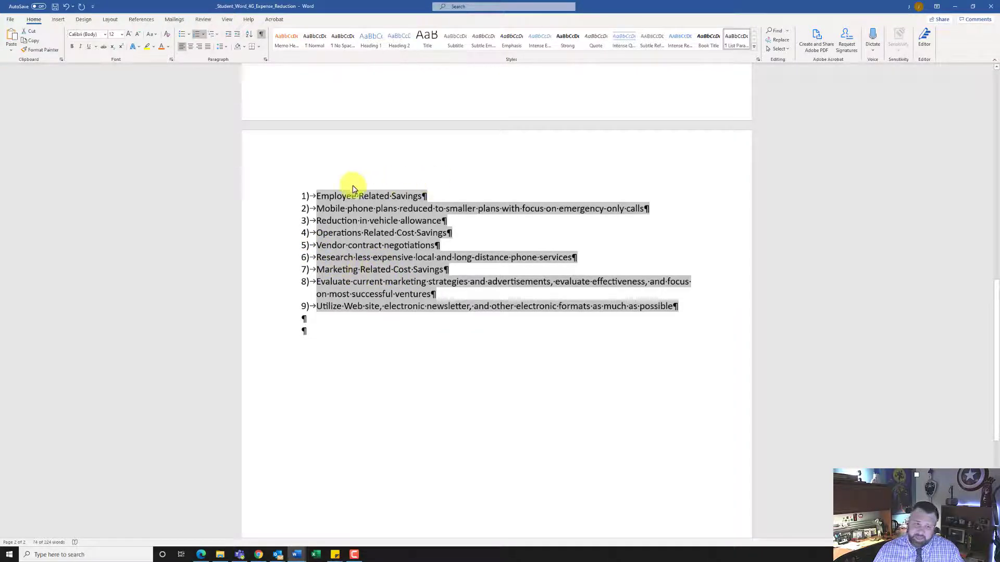
Step: Demote the two items under each of the Employee, Operations and Marketing savings headings to the second list level
{"action": "left_click", "coordinate": [326, 211]}
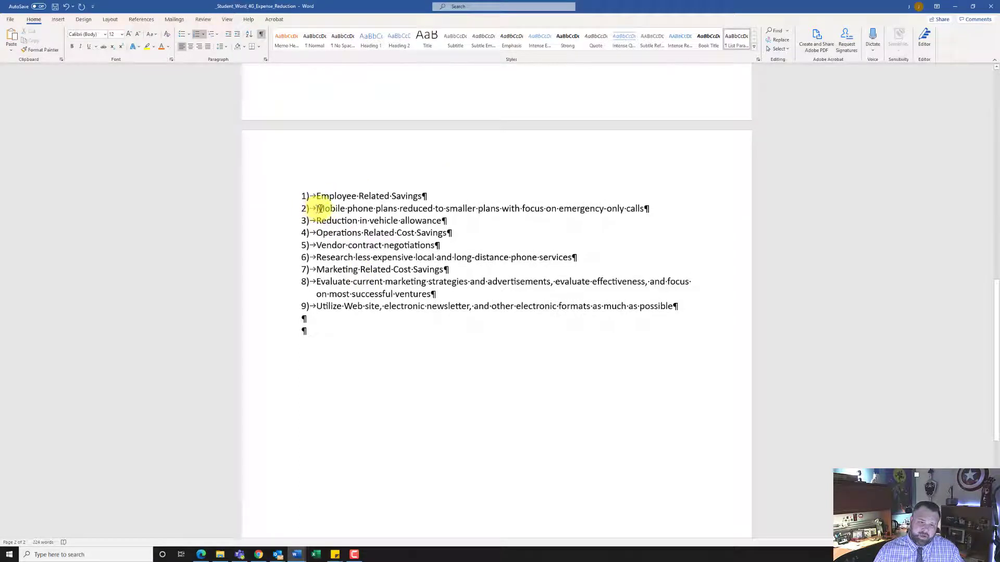
{"action": "left_click", "coordinate": [318, 210]}
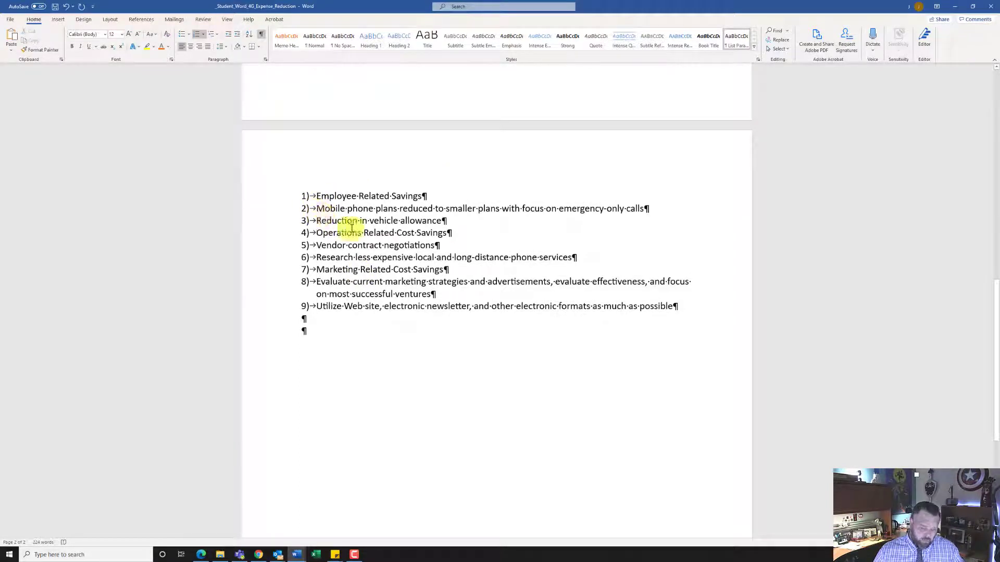
{"action": "key", "text": "Tab"}
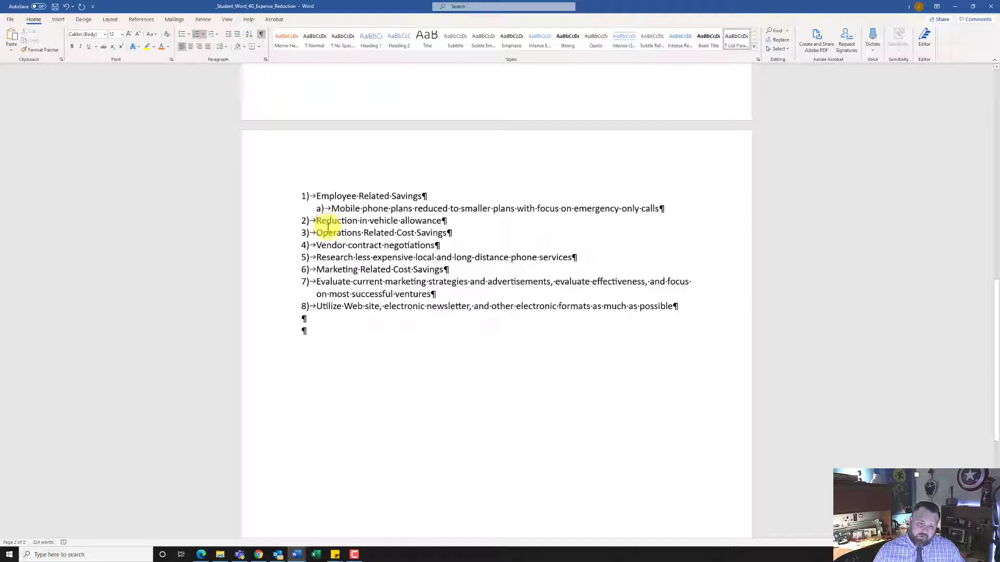
{"action": "key", "text": "Tab"}
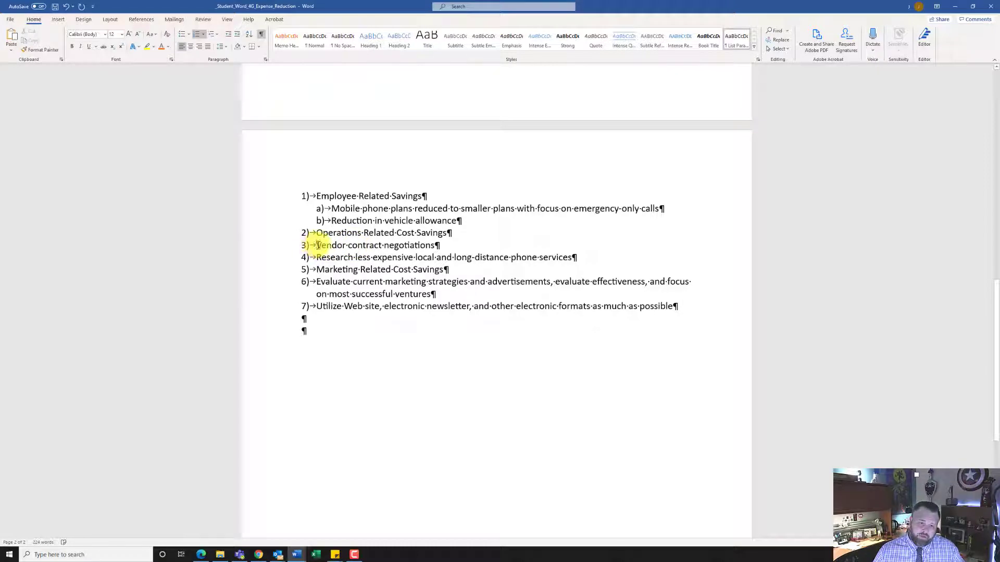
{"action": "key", "text": "Tab"}
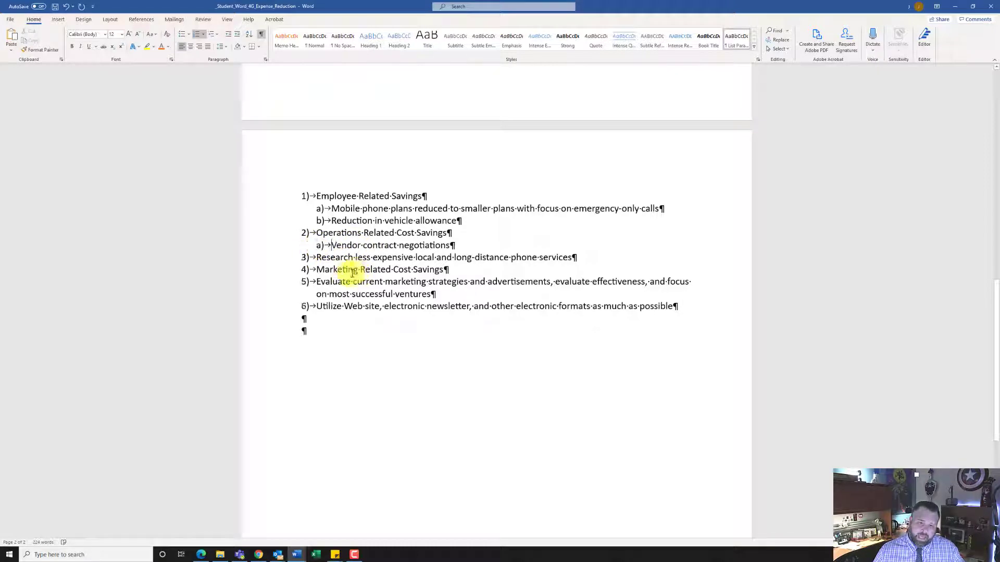
{"action": "left_click", "coordinate": [321, 257]}
{"action": "key", "text": "Tab"}
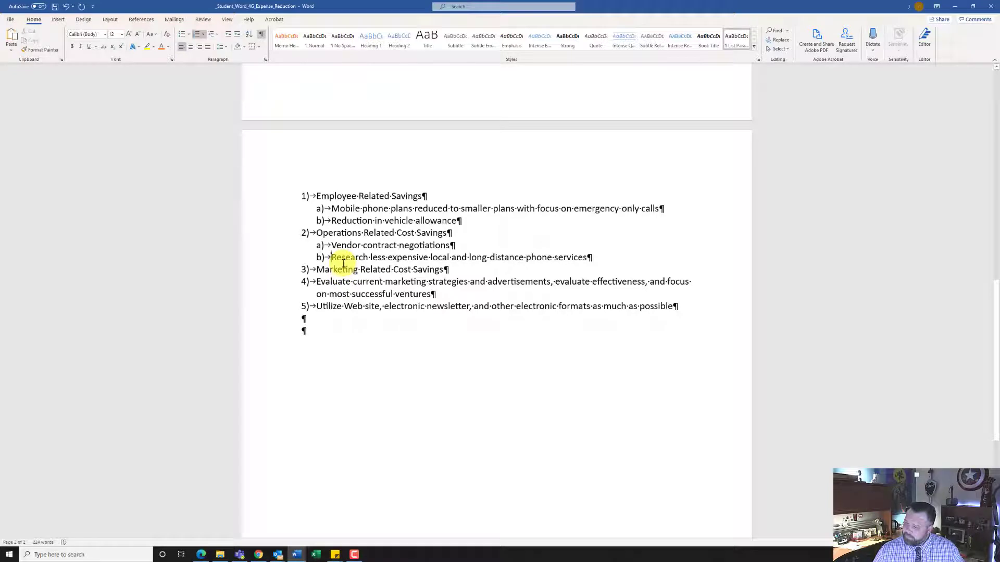
{"action": "left_click", "coordinate": [315, 282]}
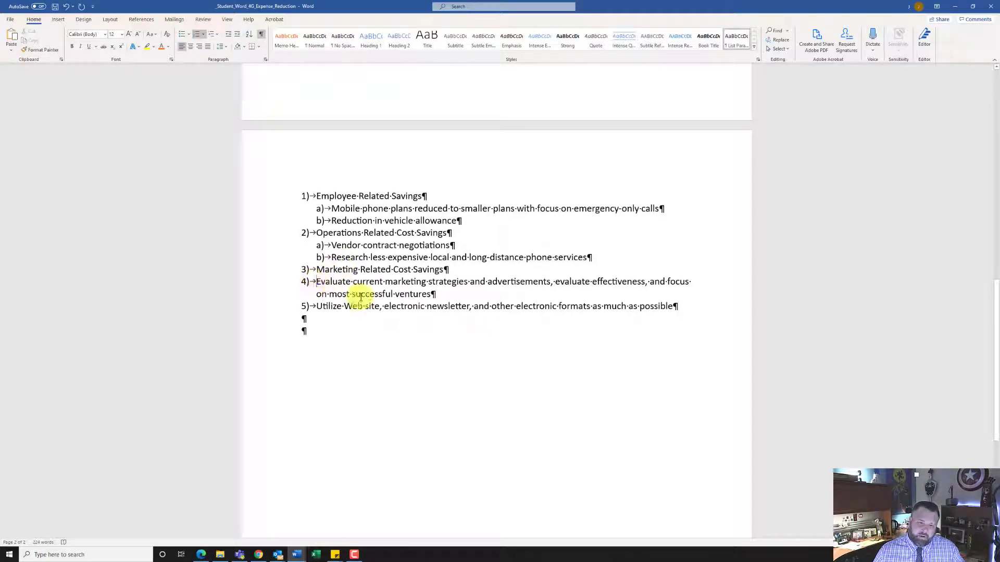
{"action": "key", "text": "Tab"}
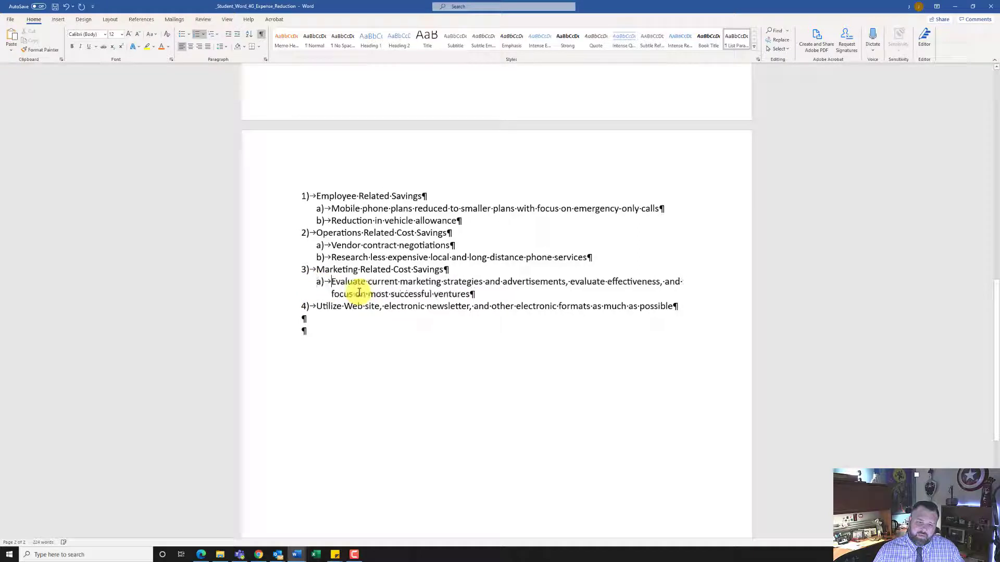
{"action": "left_click", "coordinate": [320, 307]}
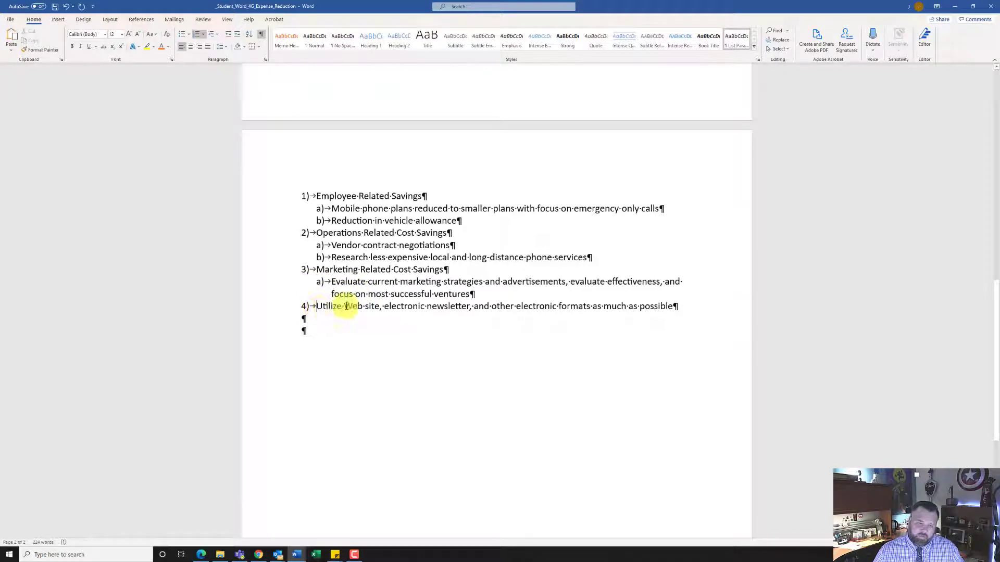
{"action": "key", "text": "Tab"}
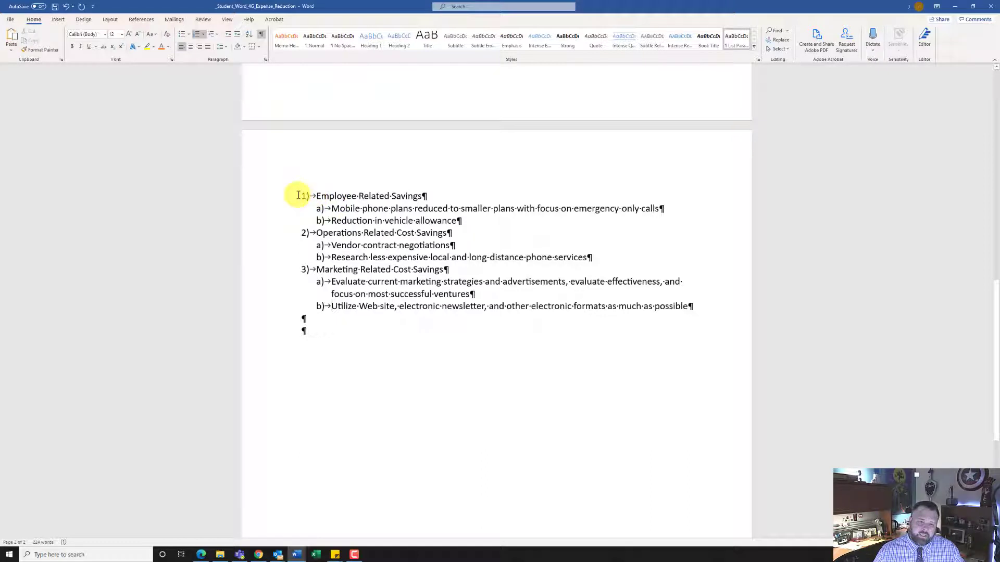
Step: Start defining a new list style named "Reduction List" for the whole multilevel list on page 2
{"action": "left_click_drag", "start_coordinate": [298, 196], "coordinate": [703, 308]}
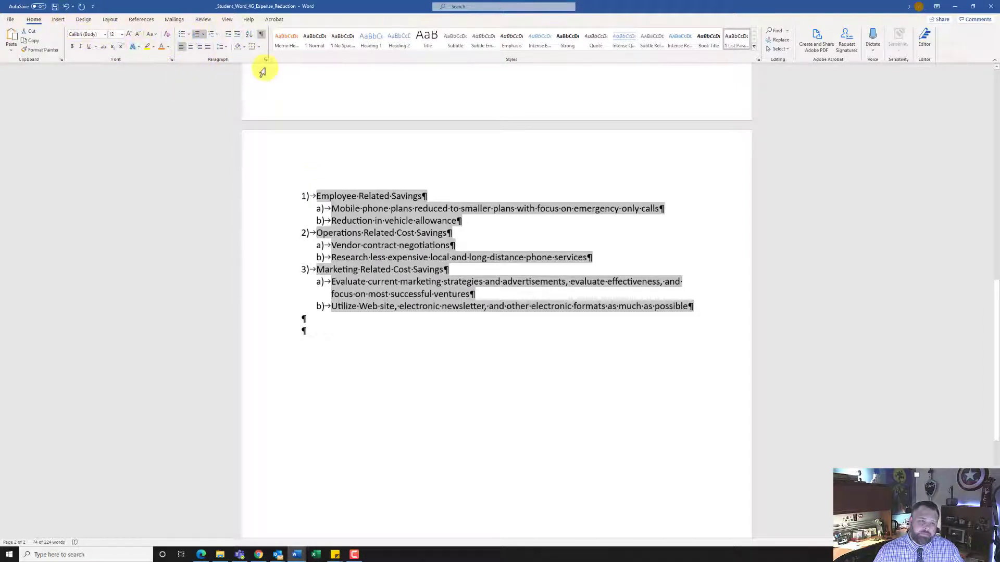
{"action": "left_click", "coordinate": [217, 37]}
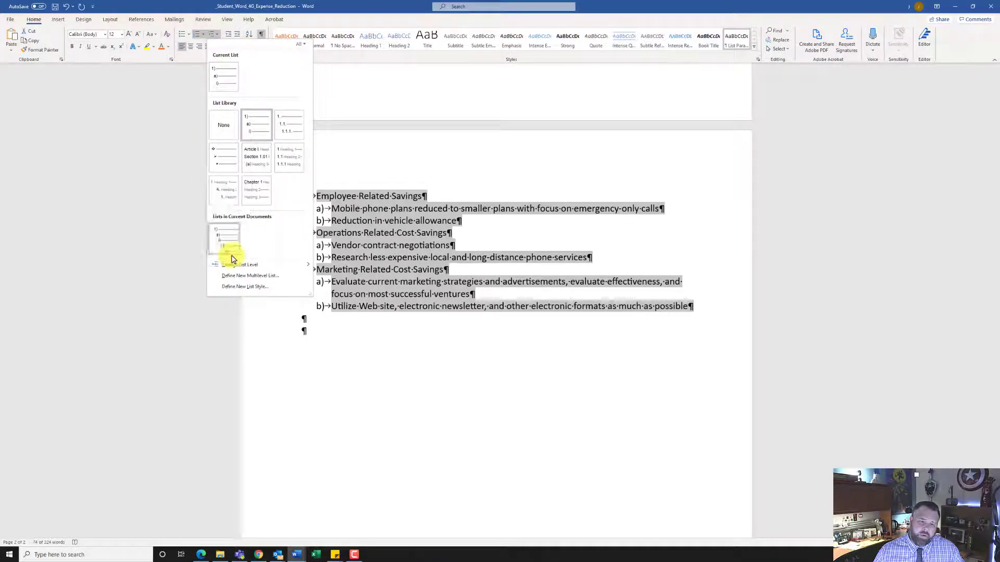
{"action": "left_click", "coordinate": [247, 289]}
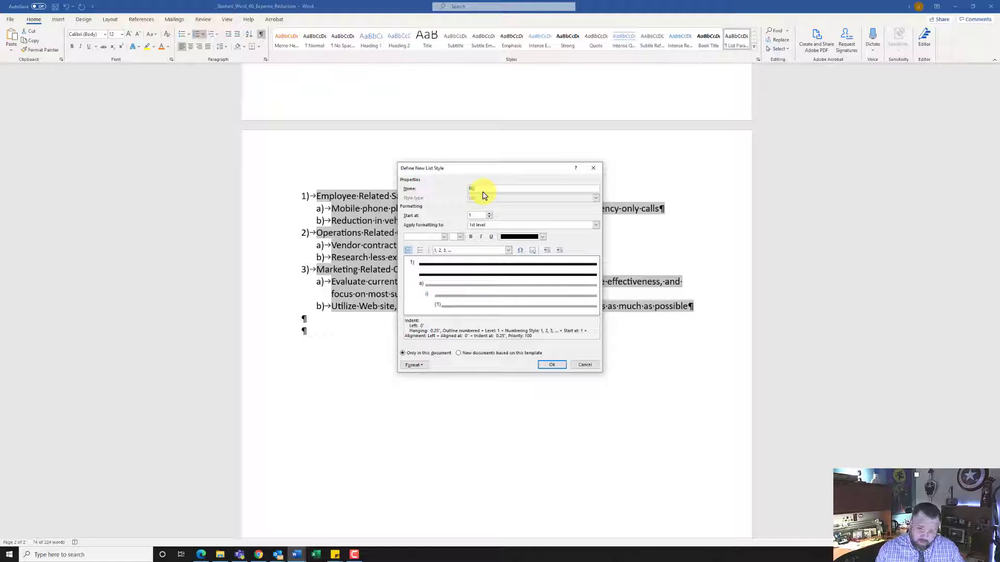
{"action": "type", "text": "duction List"}
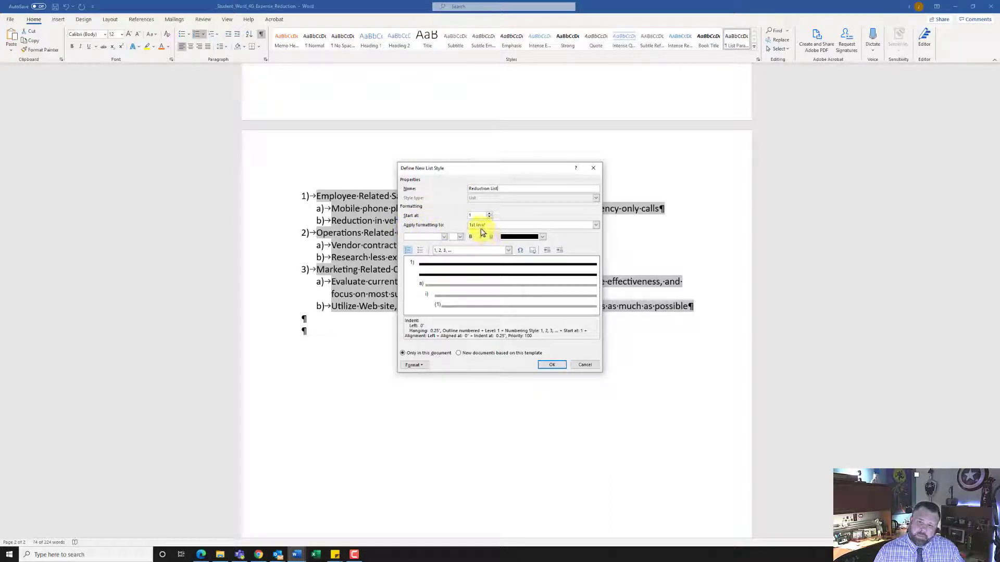
Step: Set the list style's 2nd level numbering to A, B, C and apply the style to the selected list
{"action": "left_click", "coordinate": [597, 229]}
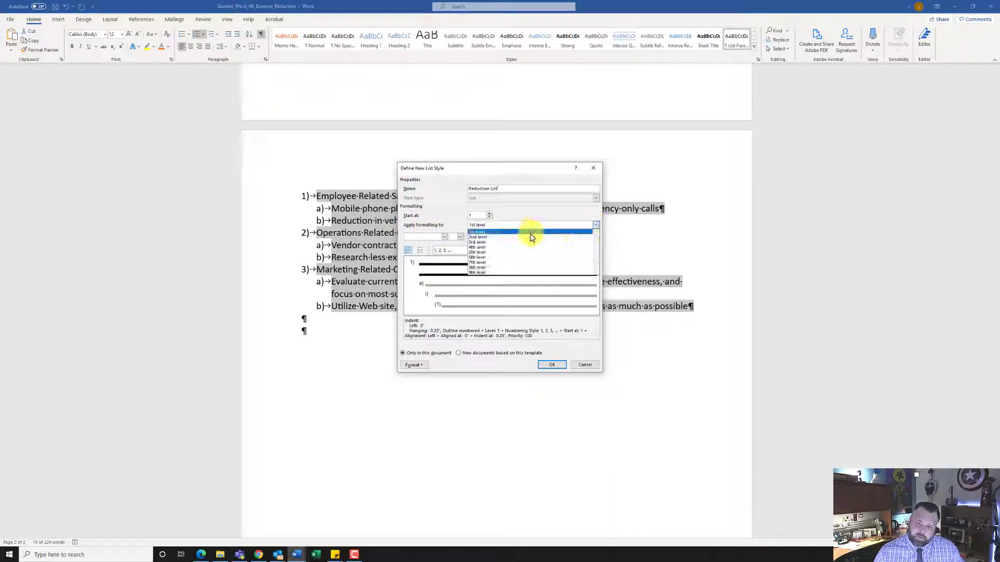
{"action": "left_click", "coordinate": [517, 233]}
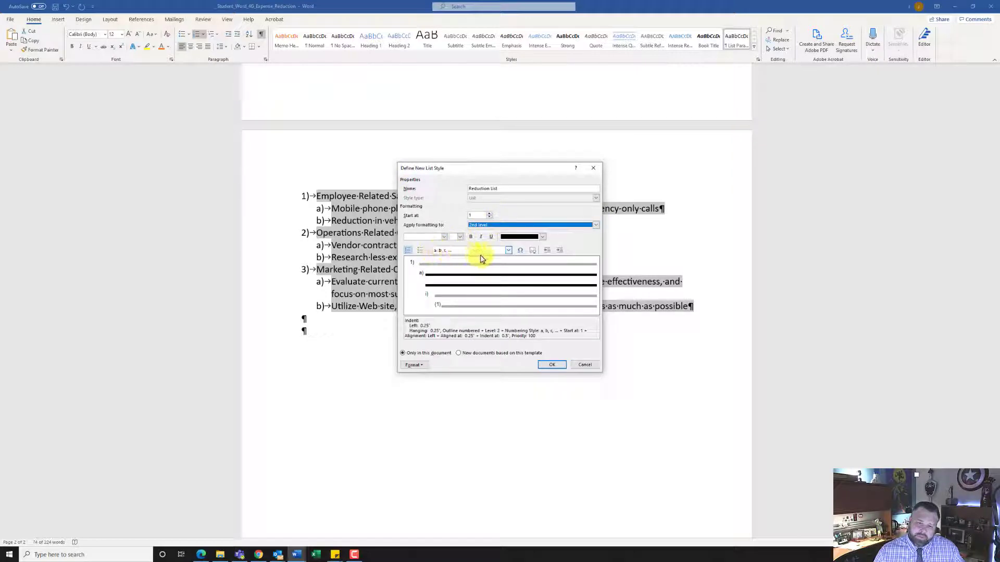
{"action": "left_click", "coordinate": [508, 251]}
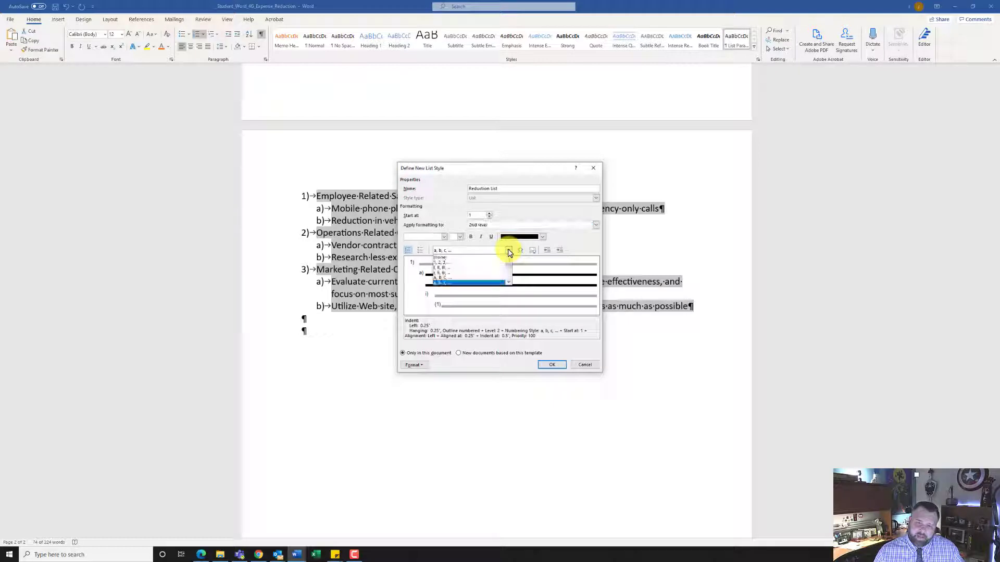
{"action": "left_click", "coordinate": [442, 279]}
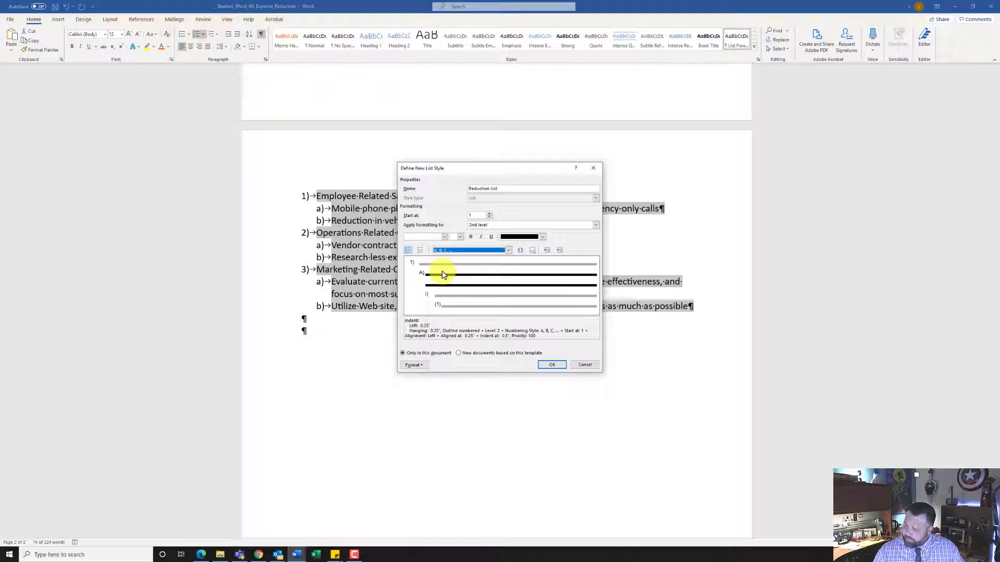
{"action": "left_click", "coordinate": [552, 366]}
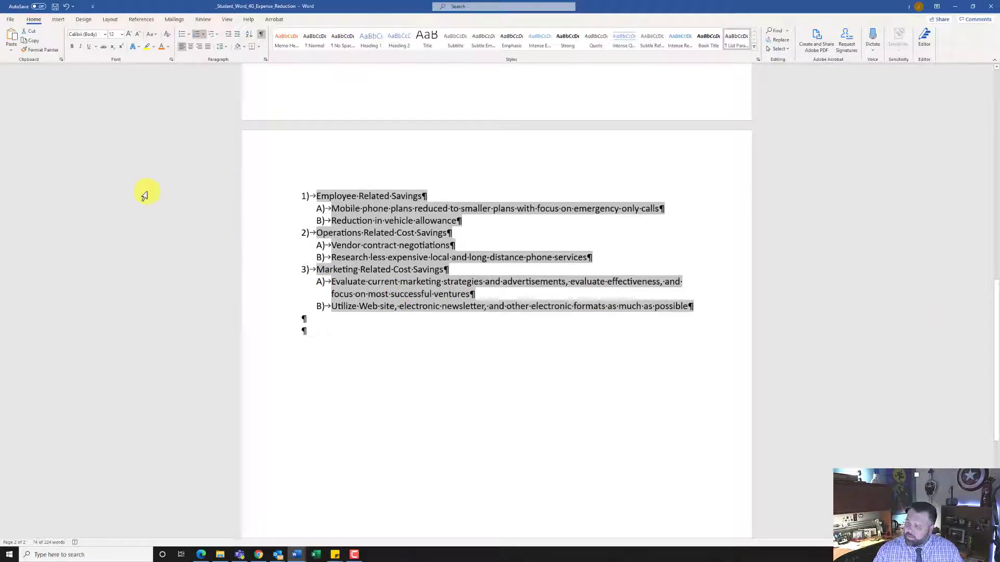
Step: Insert a Clustered Column chart in the last empty paragraph of the document
{"action": "key", "text": "ctrl+End"}
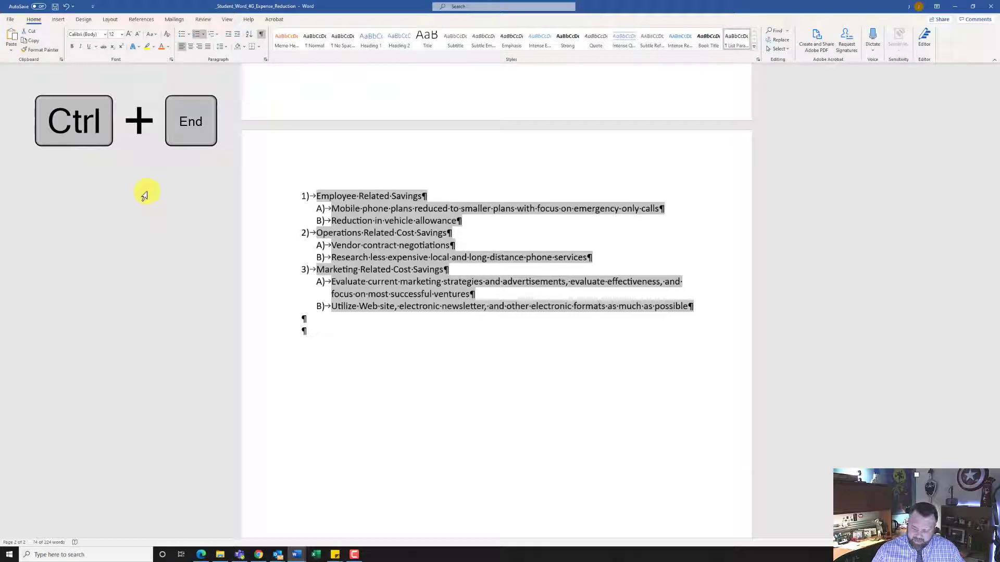
{"action": "key", "text": "ctrl+End"}
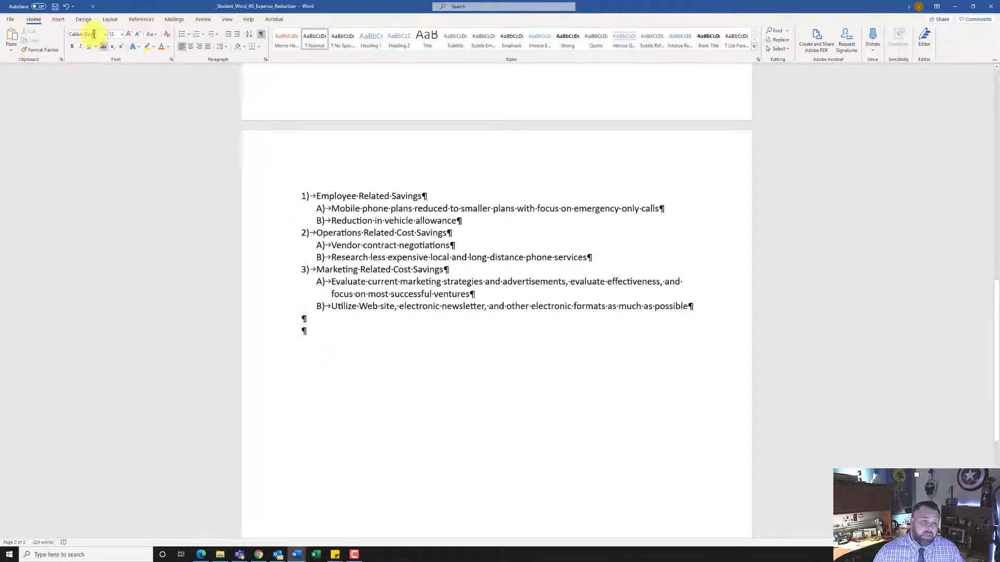
{"action": "left_click", "coordinate": [58, 19]}
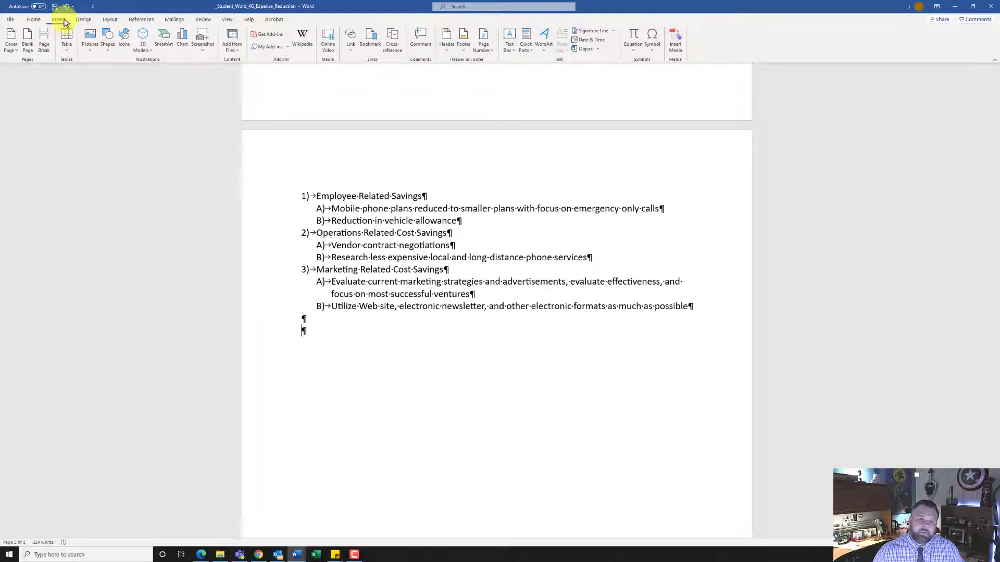
{"action": "left_click", "coordinate": [183, 43]}
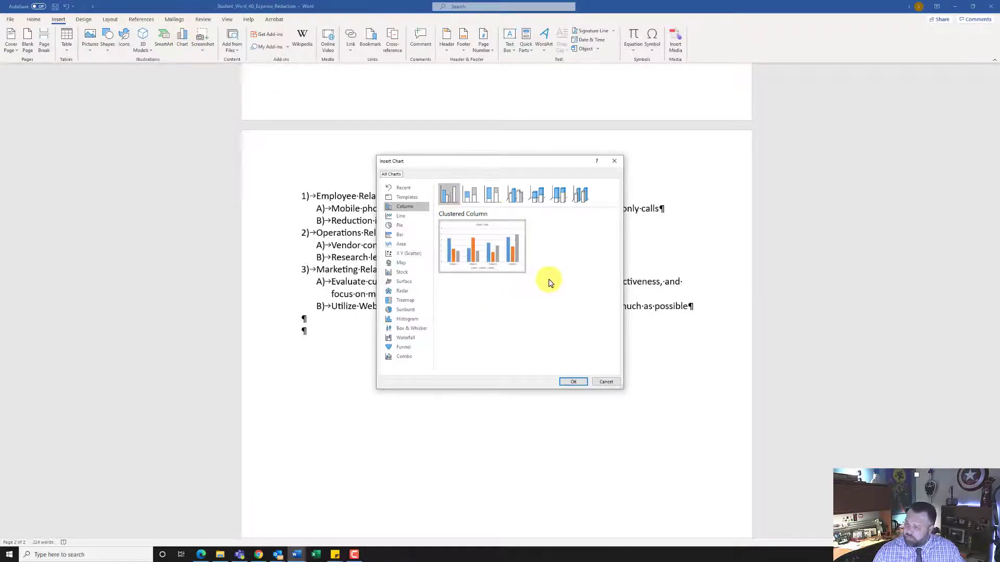
{"action": "mouse_move", "coordinate": [482, 242]}
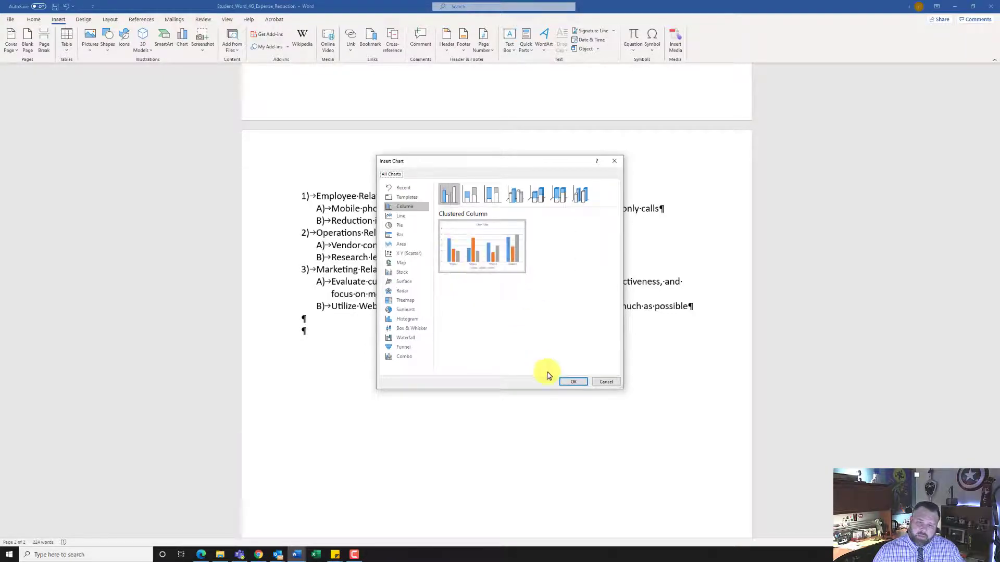
{"action": "left_click", "coordinate": [573, 384]}
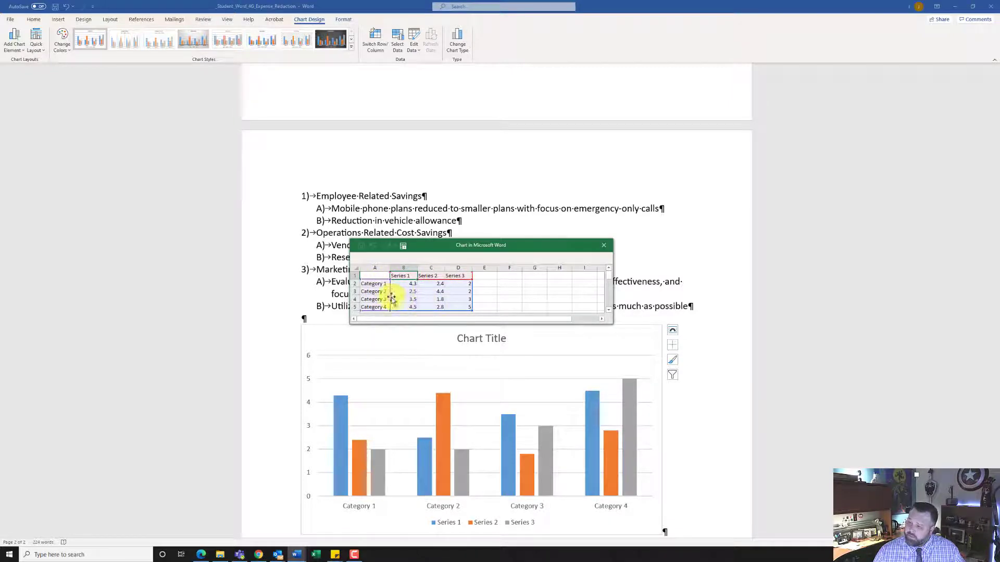
Step: Rename the first three chart data categories to Employee, Operations and Marketing
{"action": "left_click", "coordinate": [365, 283]}
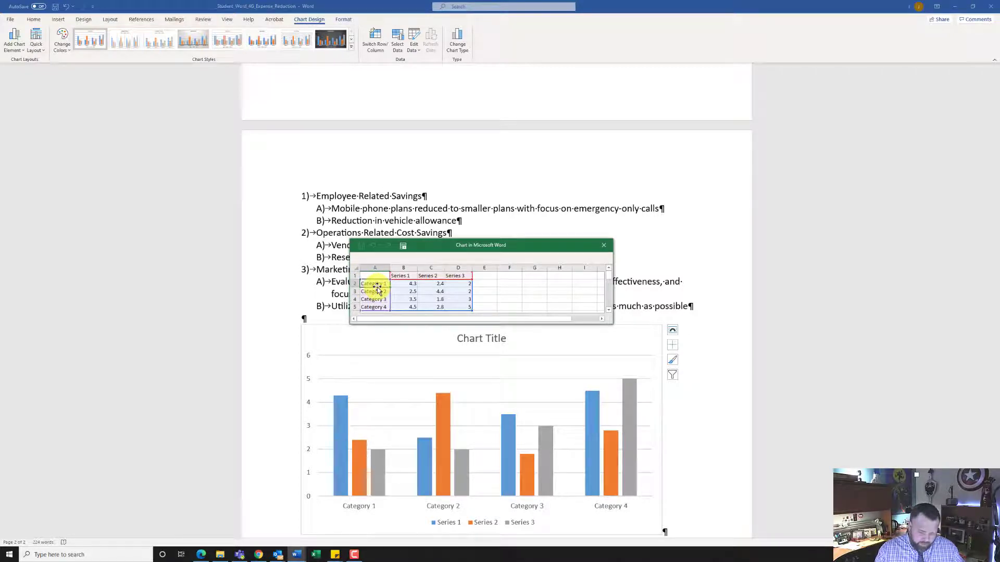
{"action": "type", "text": "Employee"}
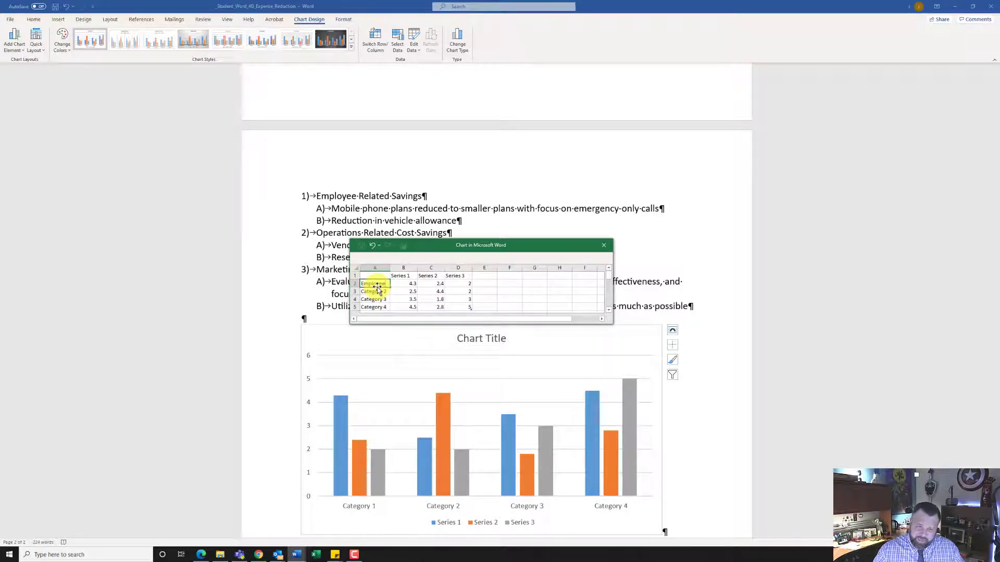
{"action": "key", "text": "Return"}
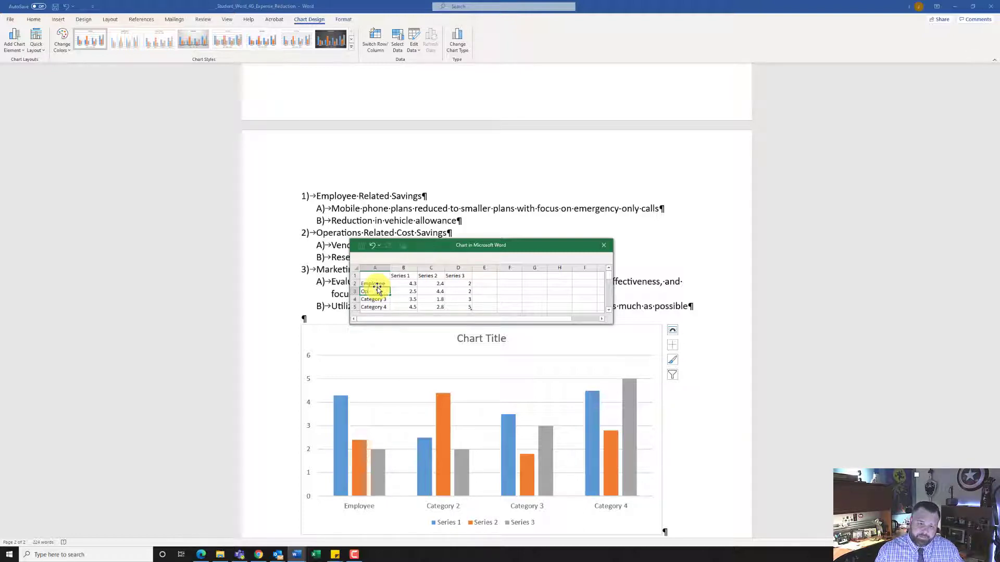
{"action": "type", "text": "Operations"}
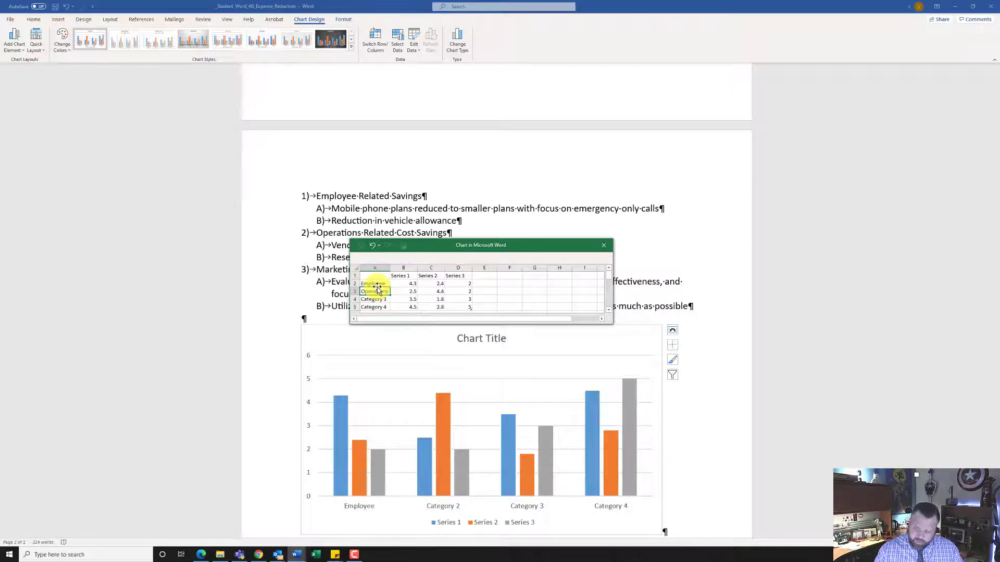
{"action": "key", "text": "Return"}
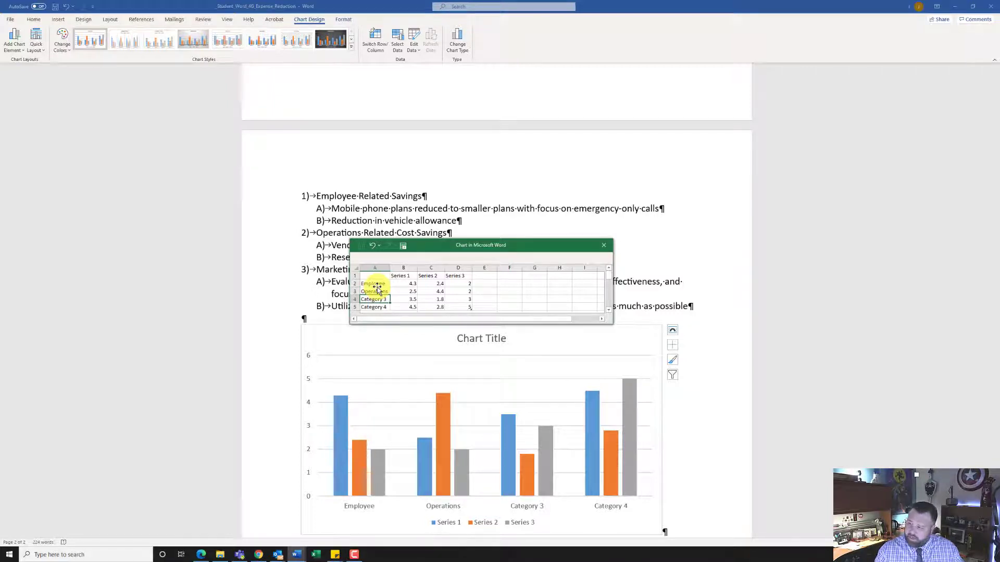
{"action": "type", "text": "Marketing"}
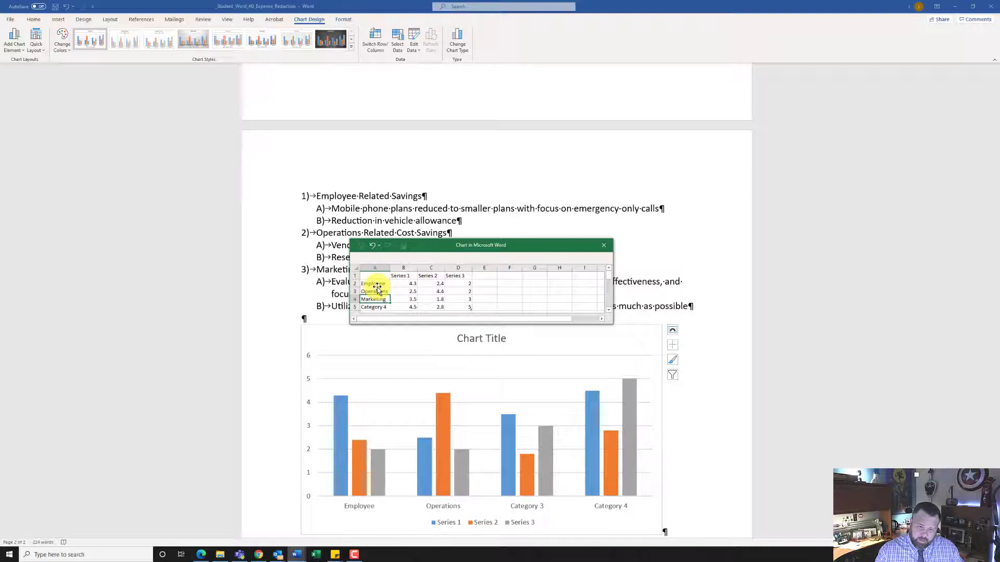
{"action": "key", "text": "Return"}
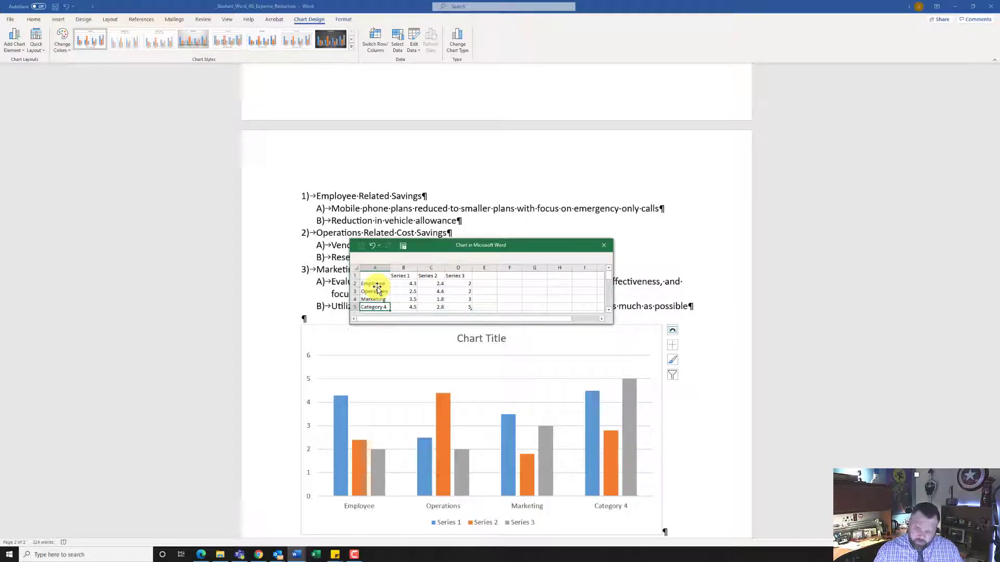
Step: Clear the Category 4 label and its three series values from row 5 of the chart data
{"action": "key", "text": "Delete"}
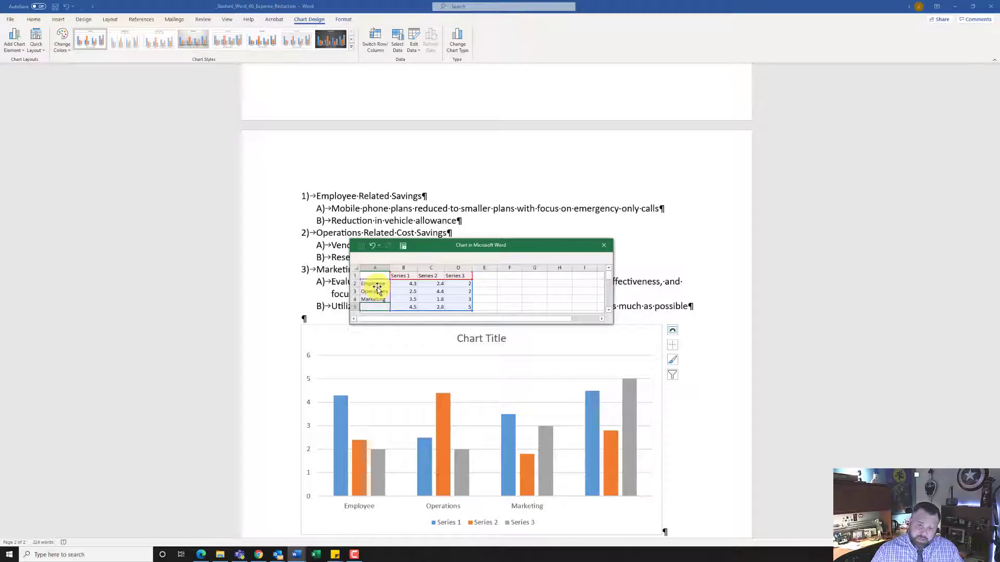
{"action": "key", "text": "Right"}
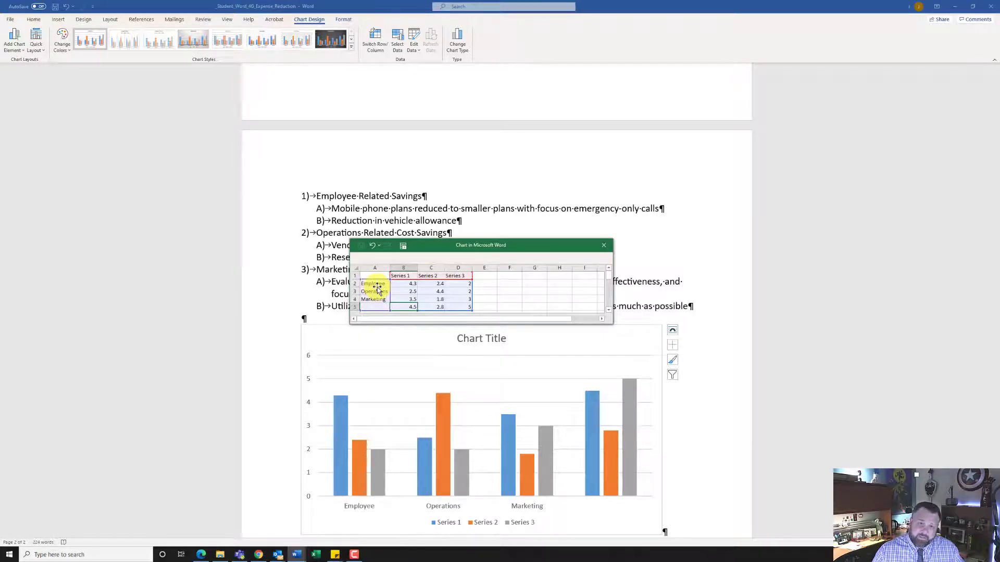
{"action": "key", "text": "Right"}
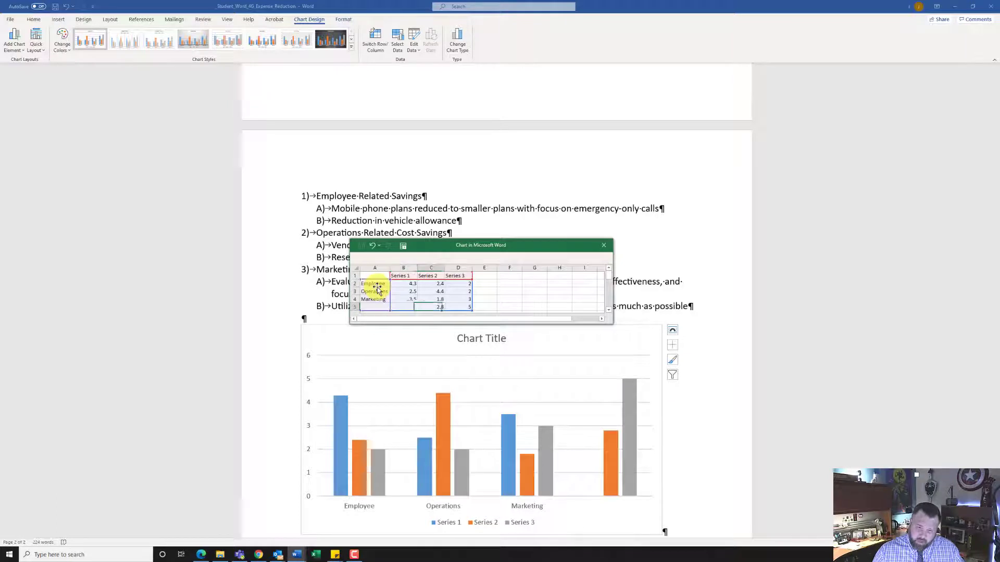
{"action": "key", "text": "Delete"}
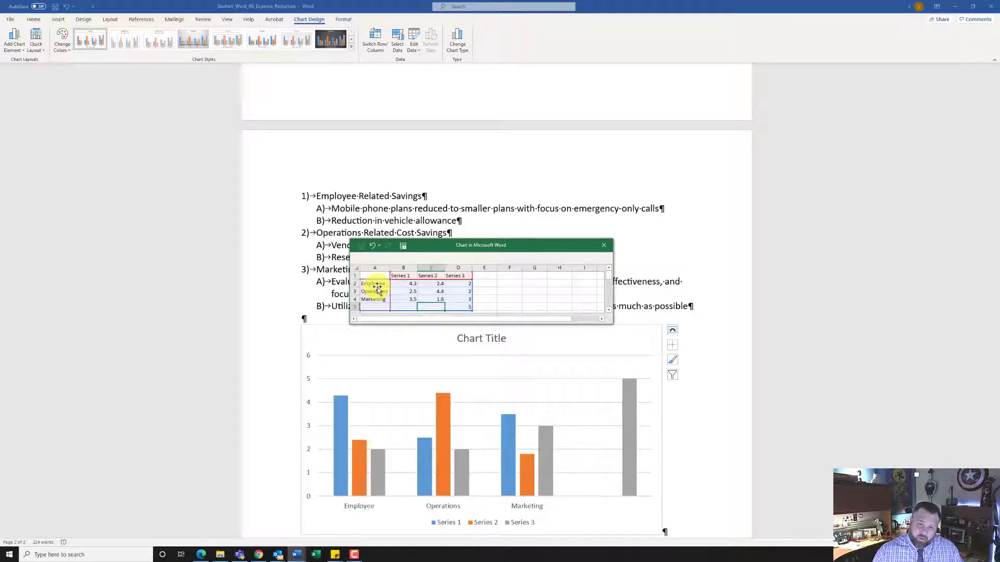
{"action": "key", "text": "Right"}
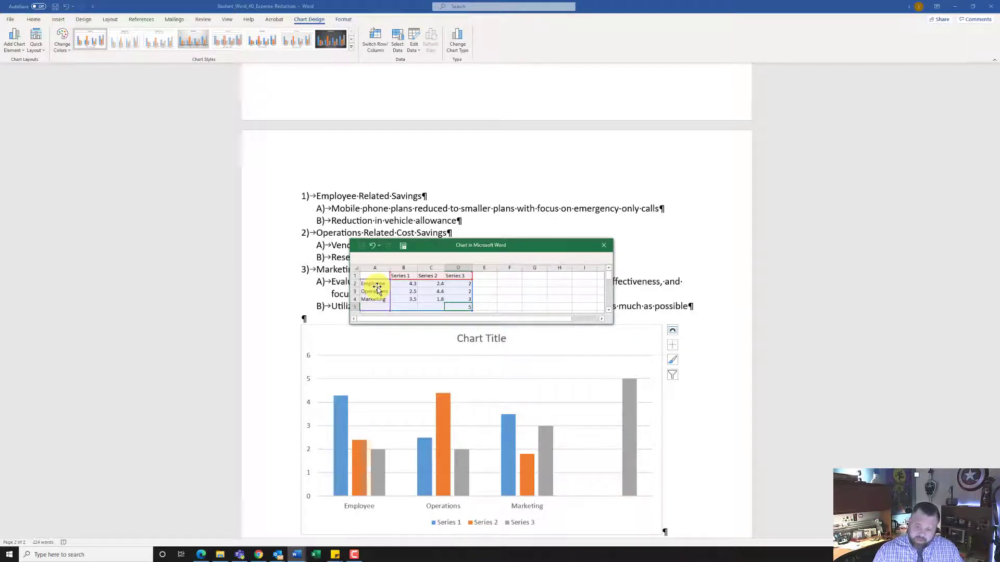
{"action": "key", "text": "Delete"}
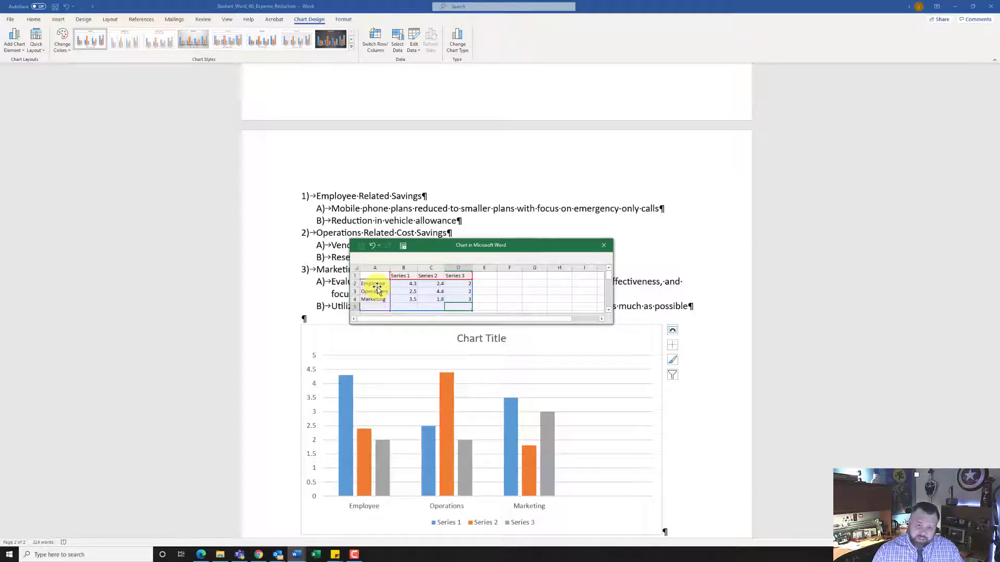
Step: Rename the first two chart data series to Budget and Actual
{"action": "key", "text": "Up"}
{"action": "key", "text": "Up"}
{"action": "key", "text": "Up"}
{"action": "key", "text": "Up"}
{"action": "key", "text": "Left"}
{"action": "key", "text": "Left"}
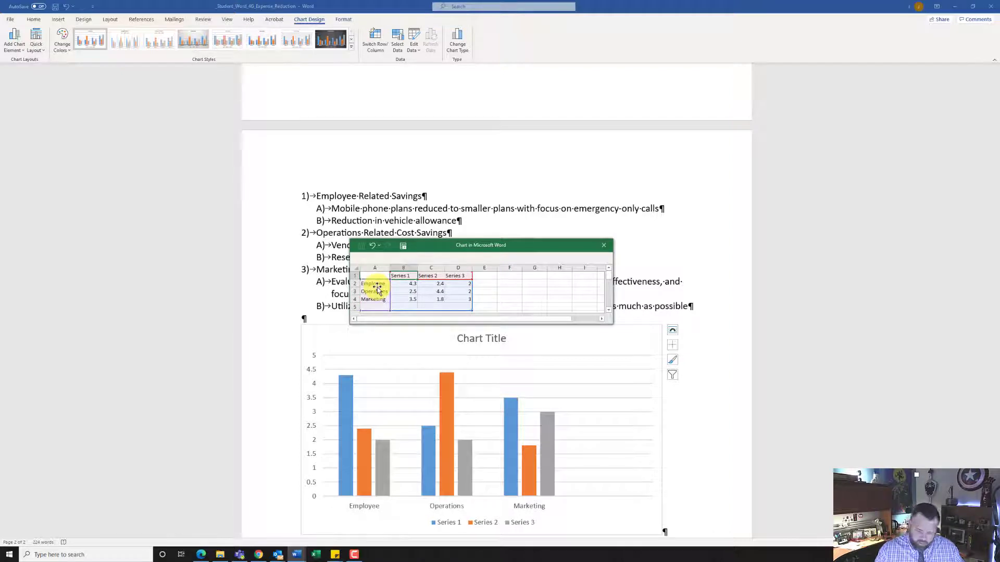
{"action": "type", "text": "Budget"}
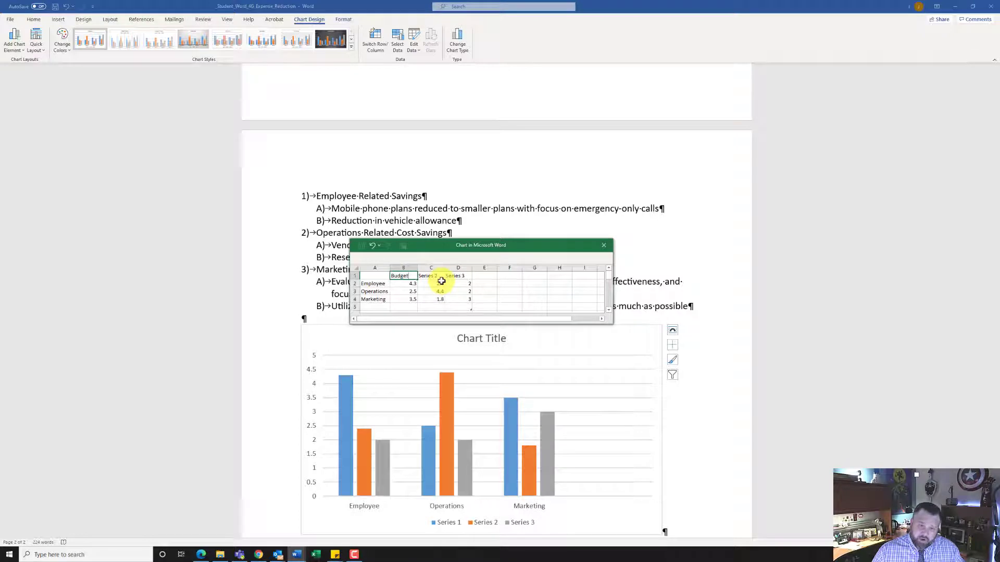
{"action": "key", "text": "Tab"}
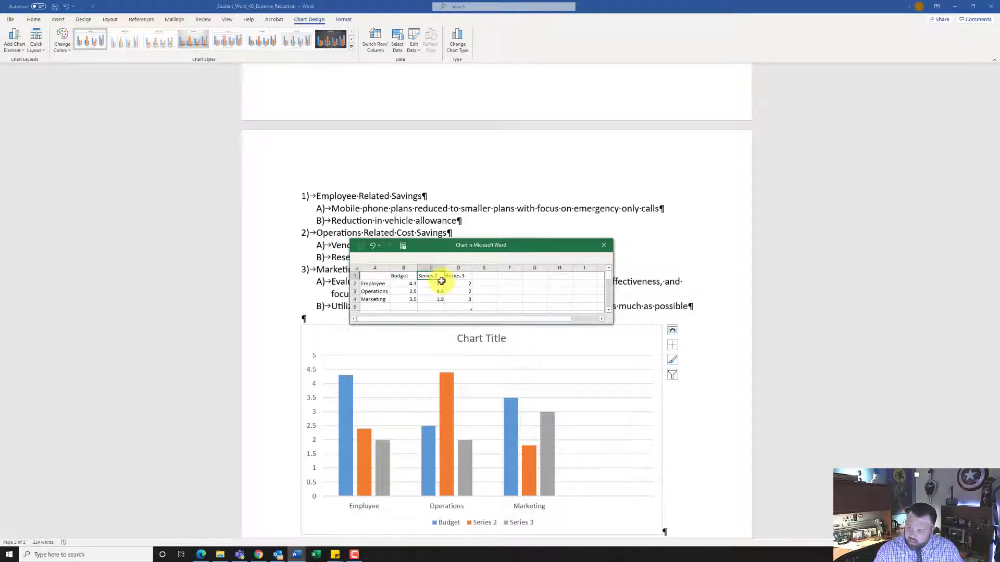
{"action": "type", "text": "Actual"}
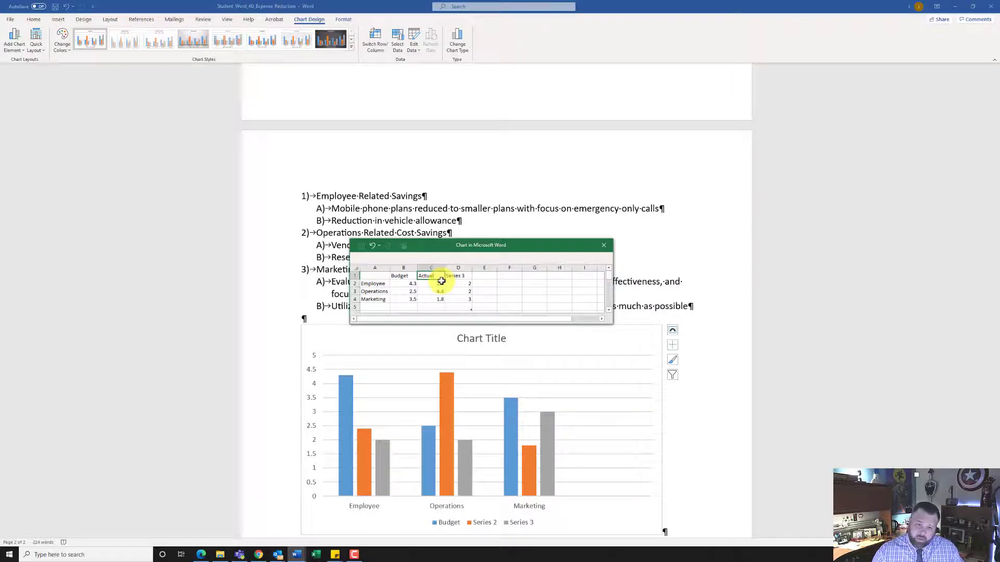
{"action": "key", "text": "Tab"}
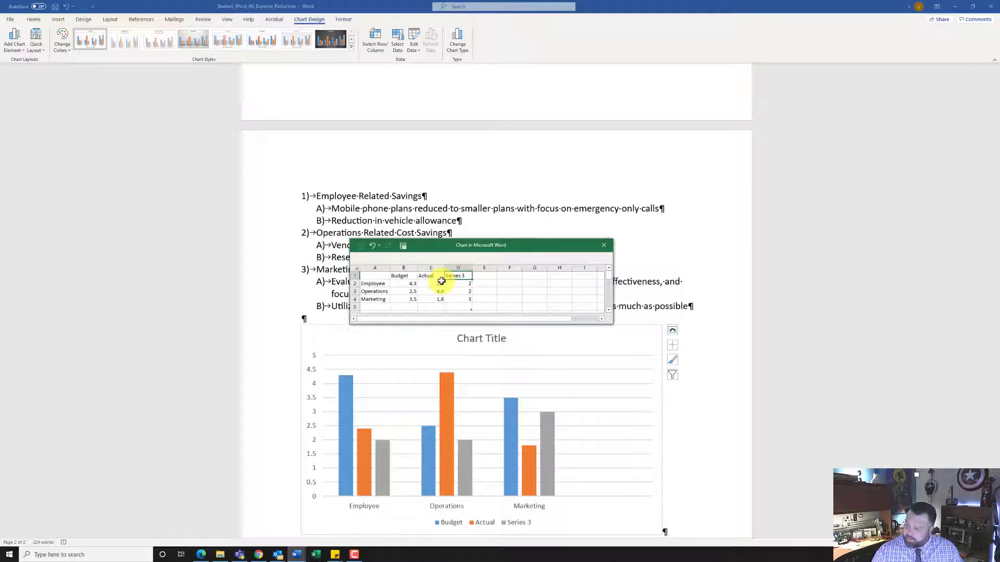
Step: Clear the Series 3 heading and its values for Employee, Operations and Marketing from the chart data
{"action": "key", "text": "Delete"}
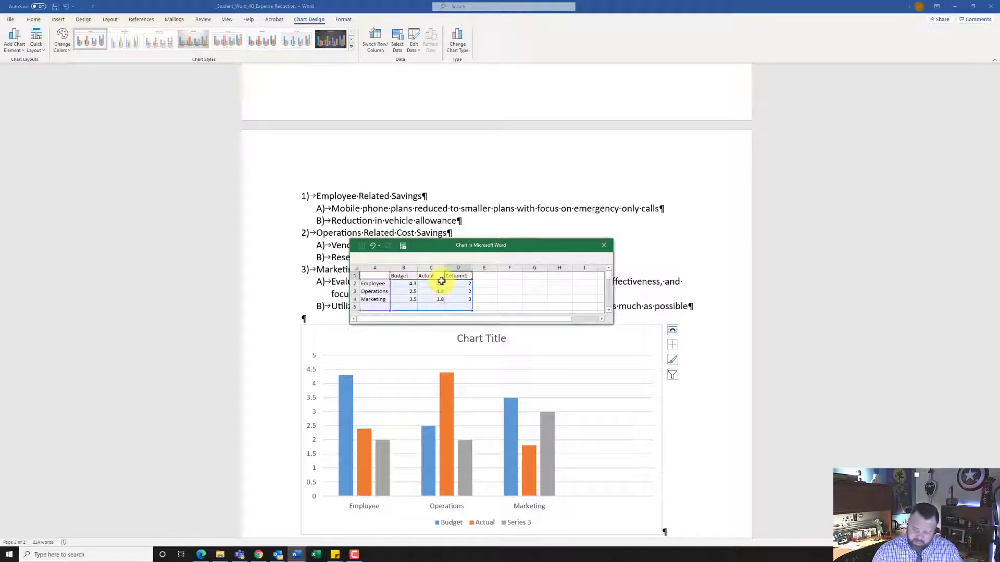
{"action": "key", "text": "Return"}
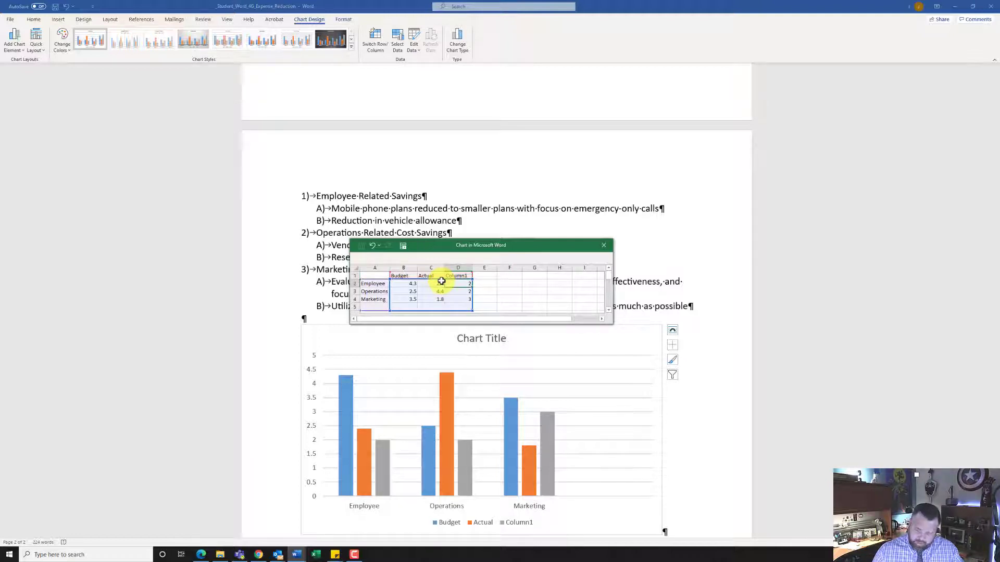
{"action": "key", "text": "Delete"}
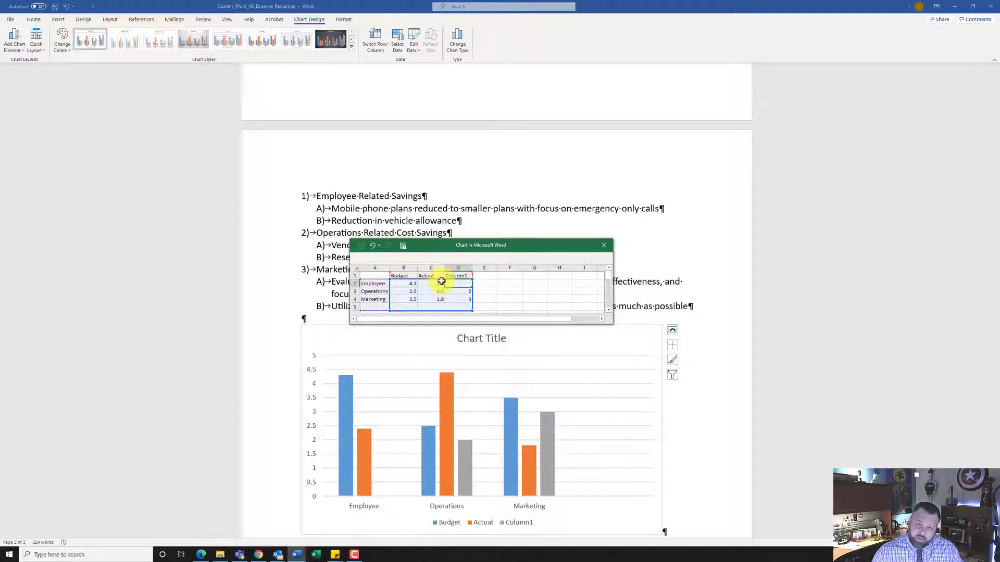
{"action": "key", "text": "Down"}
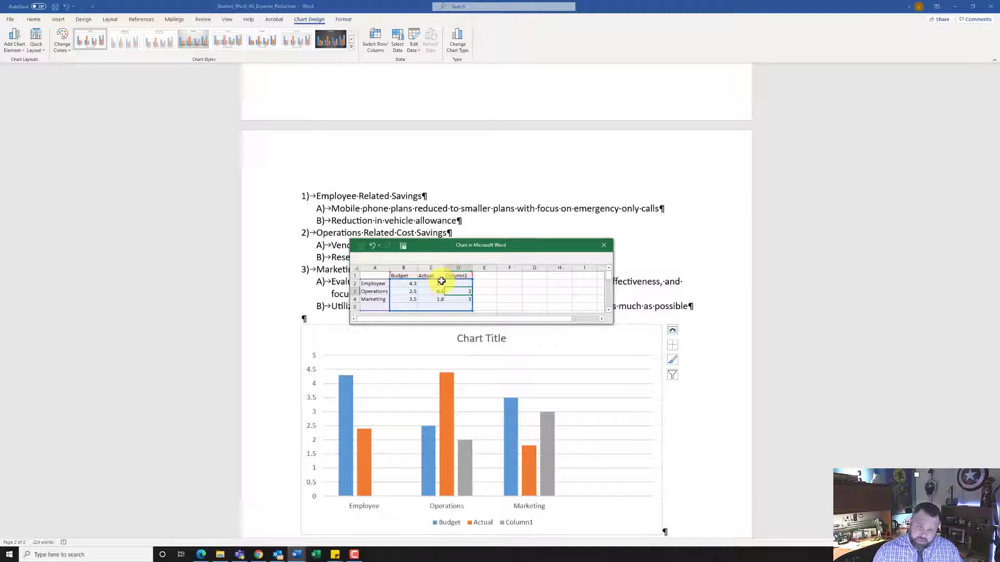
{"action": "key", "text": "Delete"}
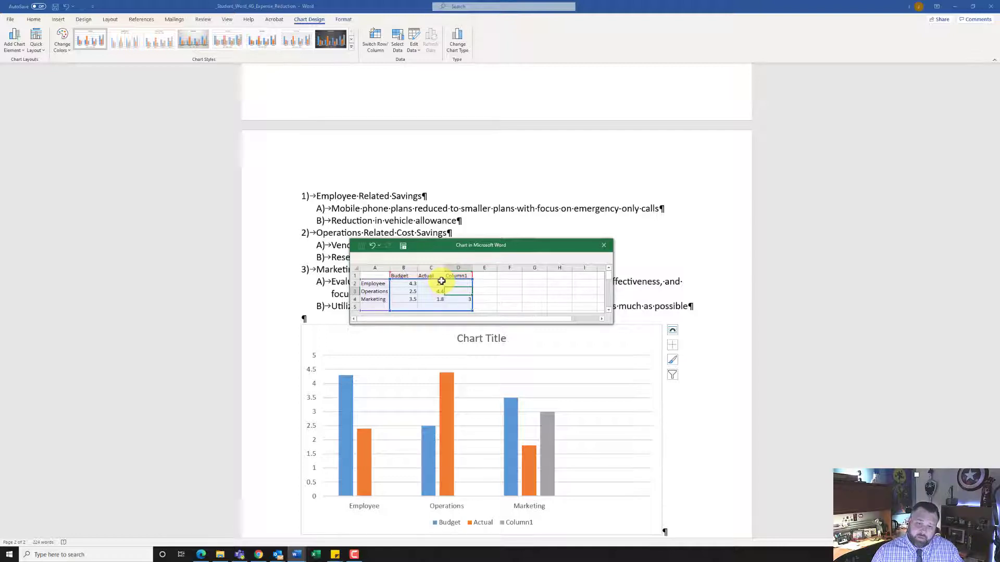
{"action": "key", "text": "Down"}
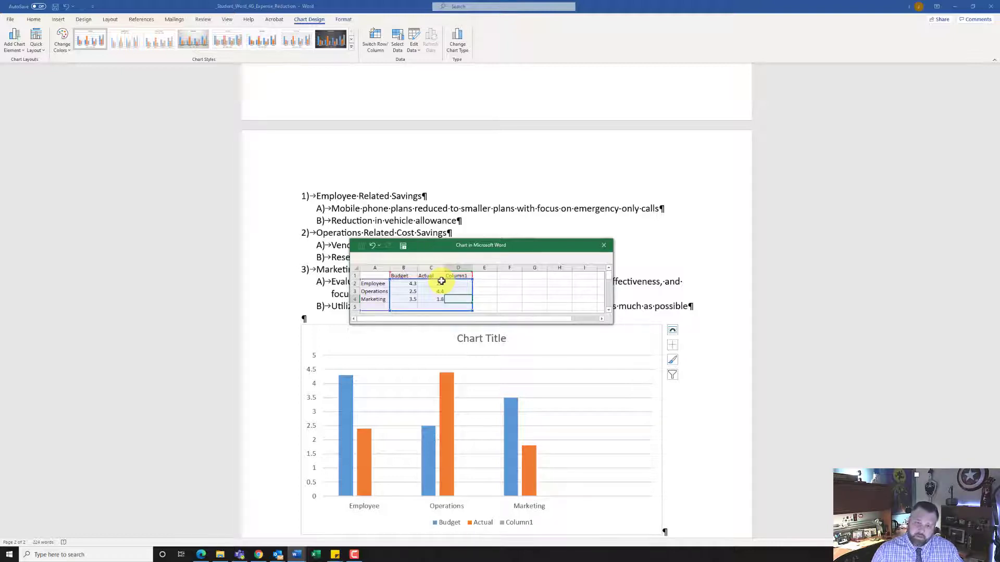
Step: Enter the Budget values in the chart data: 15000 for Employee, 43000 for Operations and 26000 for Marketing
{"action": "key", "text": "Left"}
{"action": "key", "text": "Left"}
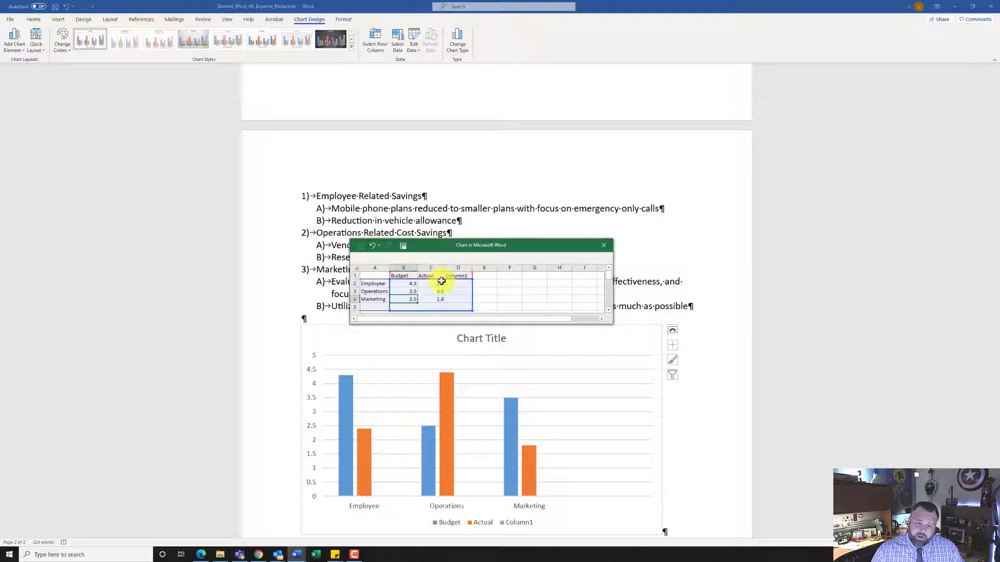
{"action": "key", "text": "Up"}
{"action": "key", "text": "Up"}
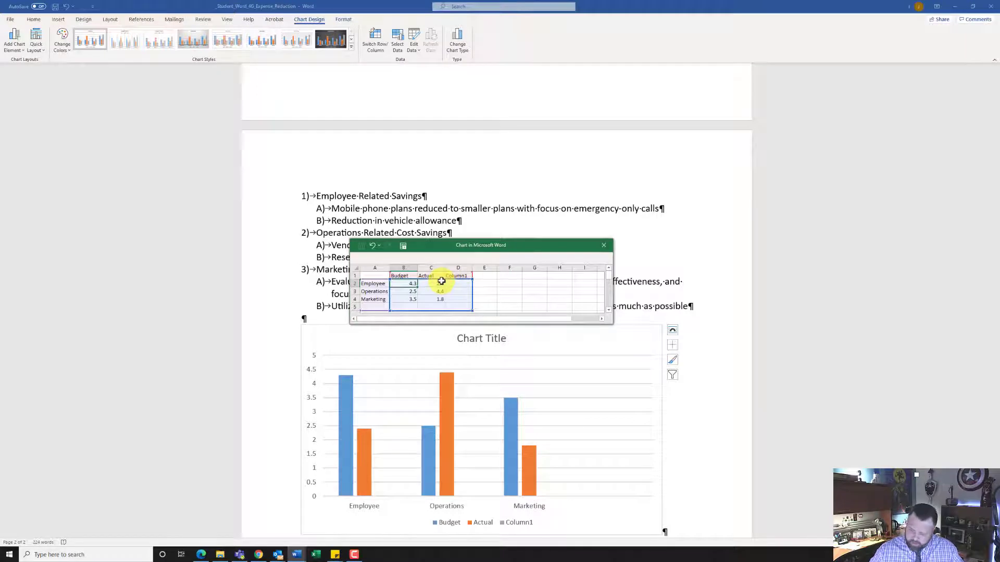
{"action": "type", "text": "1"}
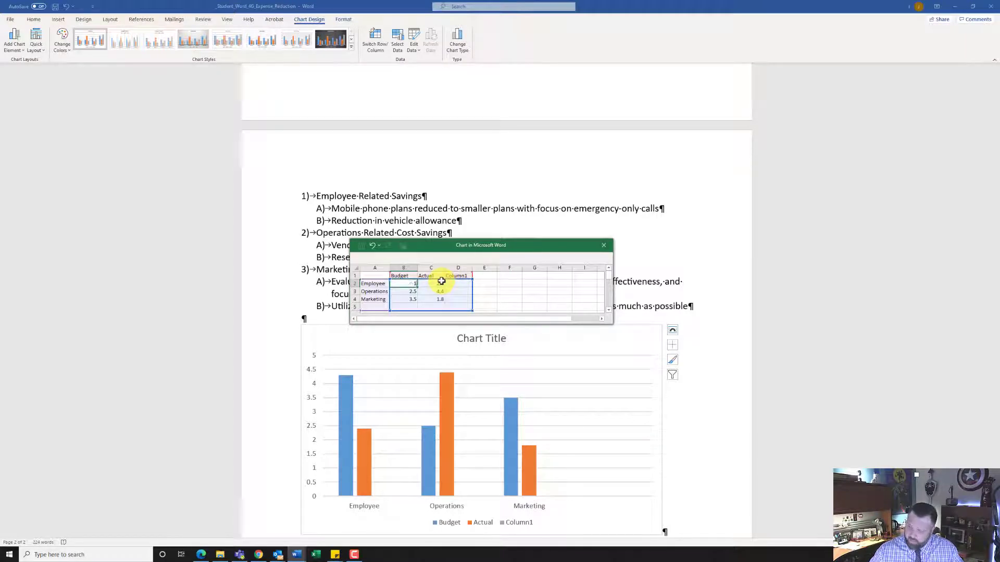
{"action": "type", "text": "5000"}
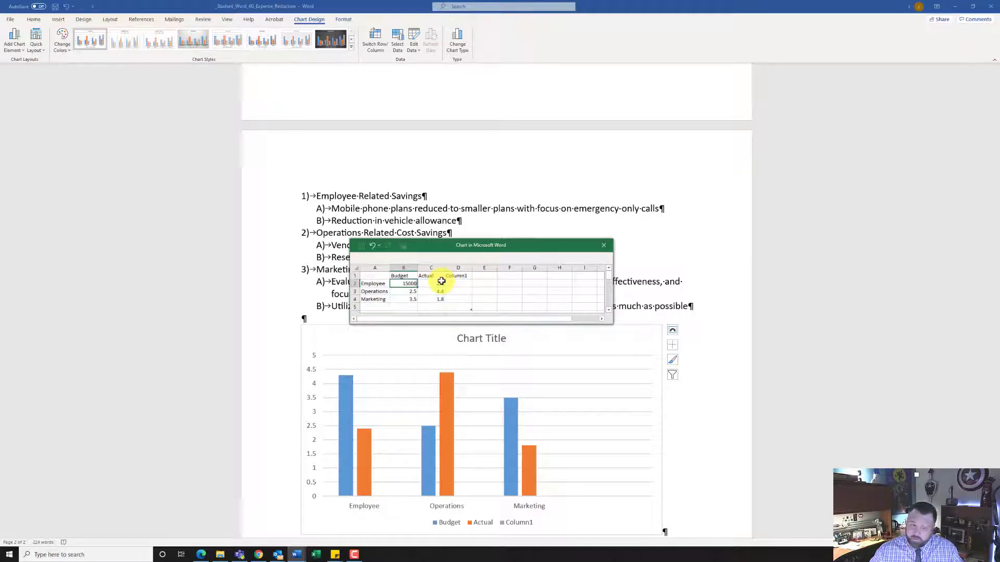
{"action": "key", "text": "Return"}
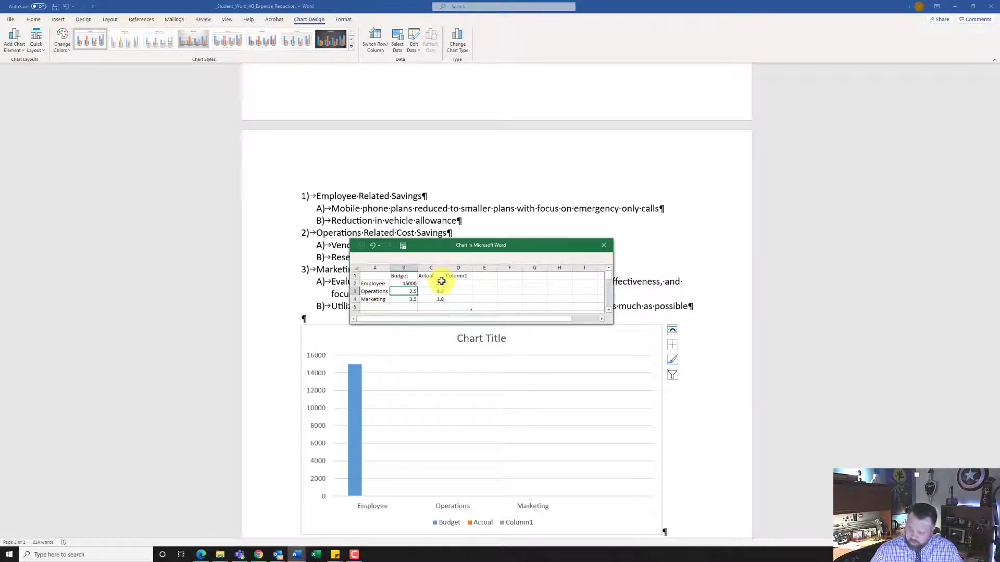
{"action": "type", "text": "43"}
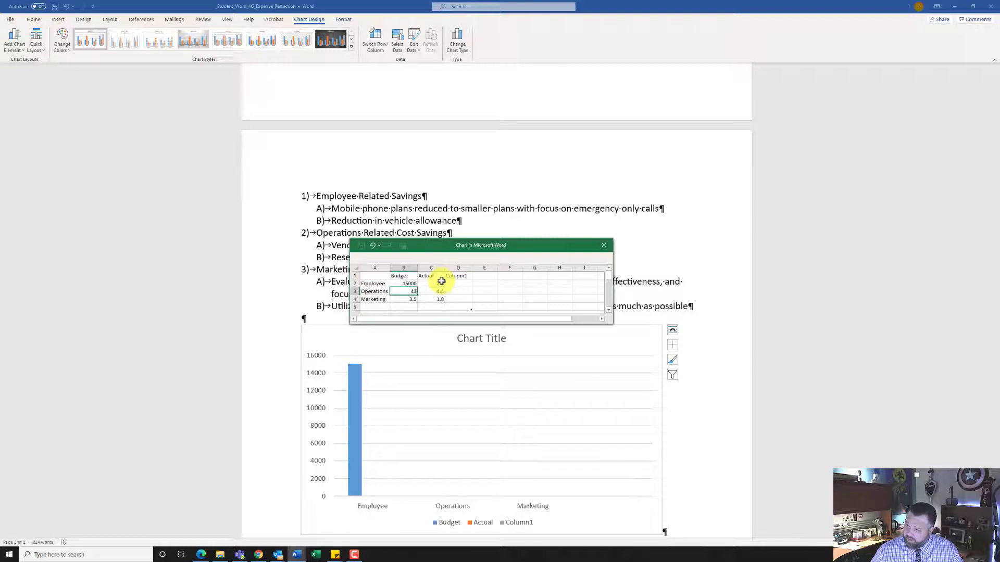
{"action": "type", "text": "000"}
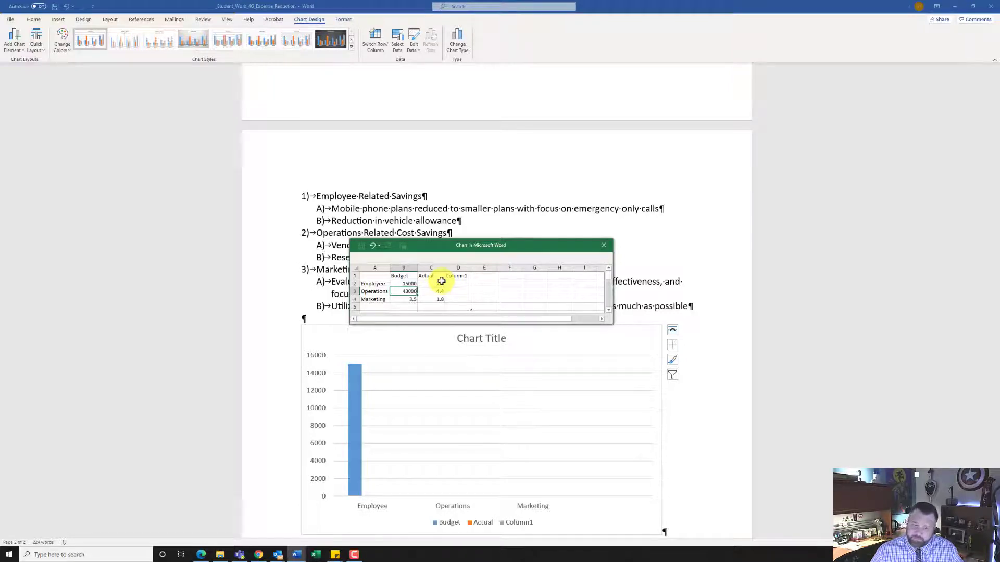
{"action": "key", "text": "Return"}
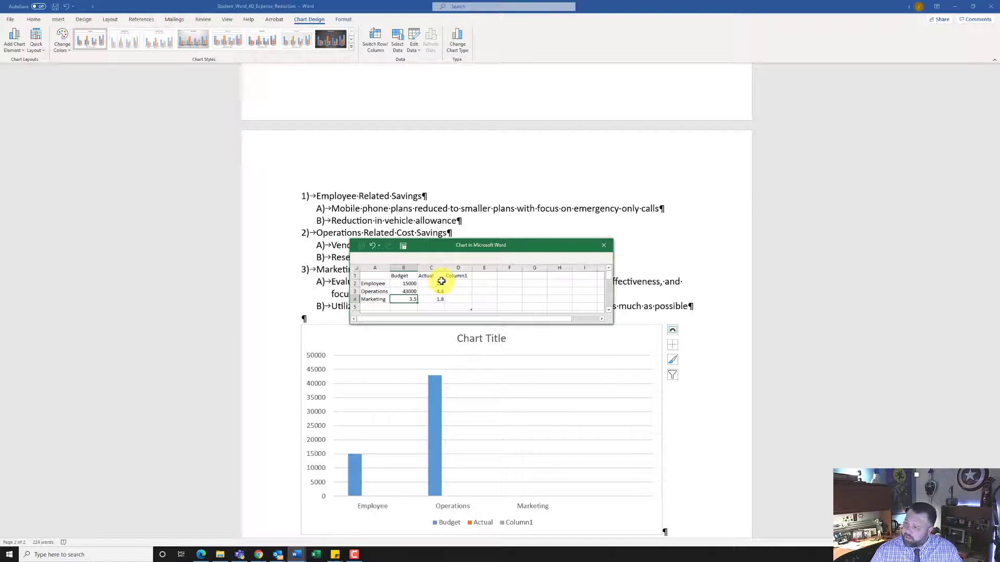
{"action": "type", "text": "26"}
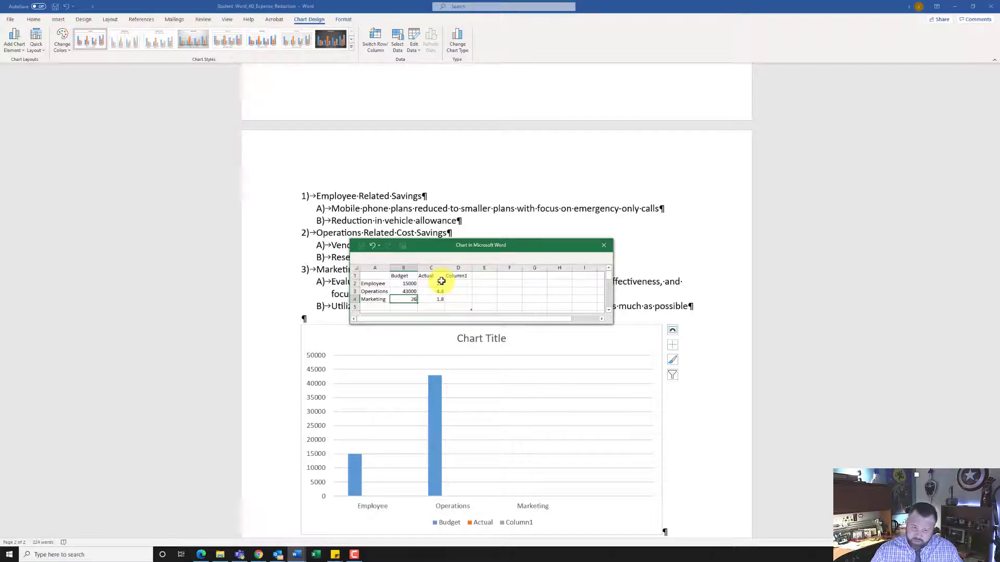
{"action": "type", "text": "000"}
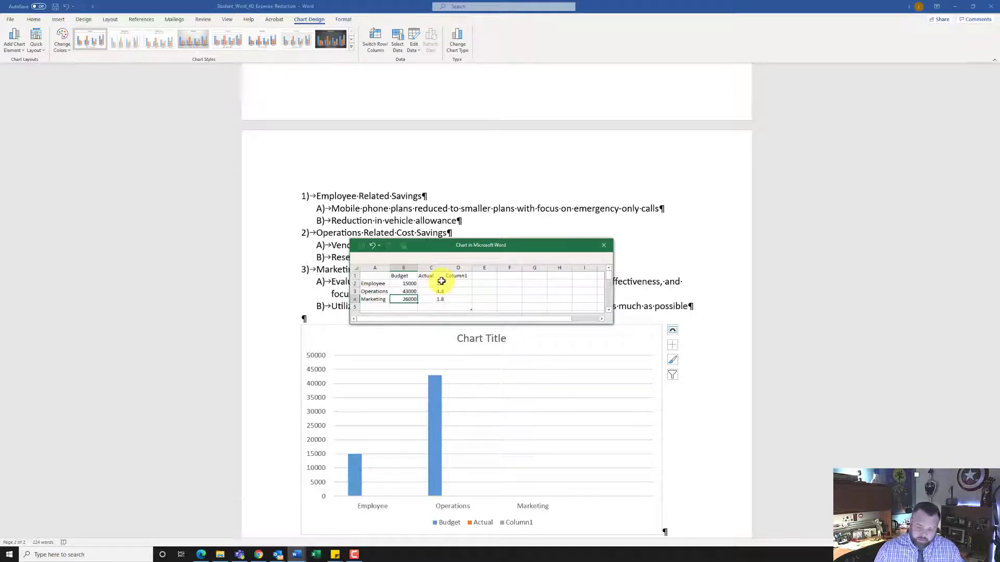
Step: Enter the Actual values in the chart data: 16525 for Employee, 48632 for Operations and 25480 for Marketing
{"action": "left_click", "coordinate": [441, 281]}
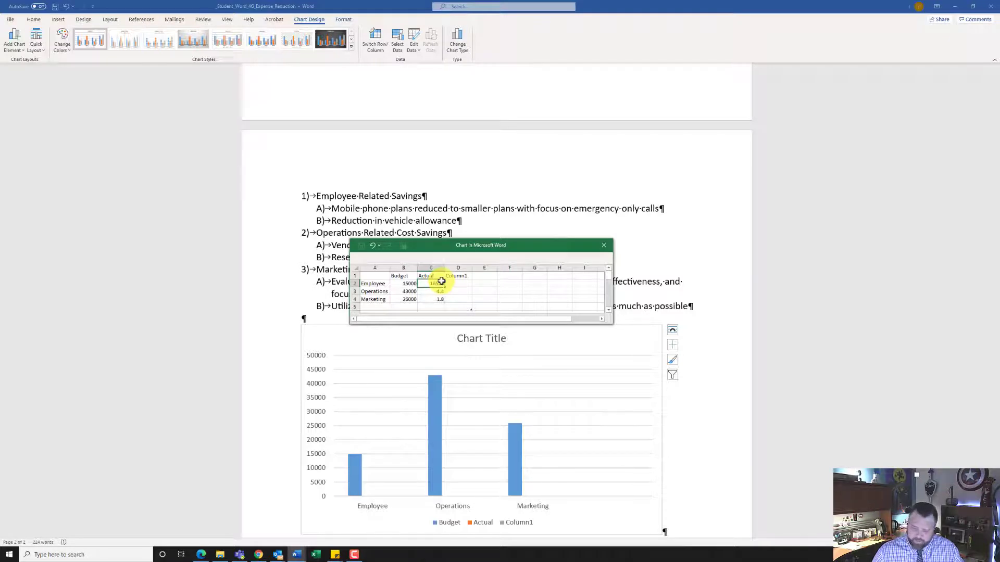
{"action": "type", "text": "16500"}
{"action": "key", "text": "Return"}
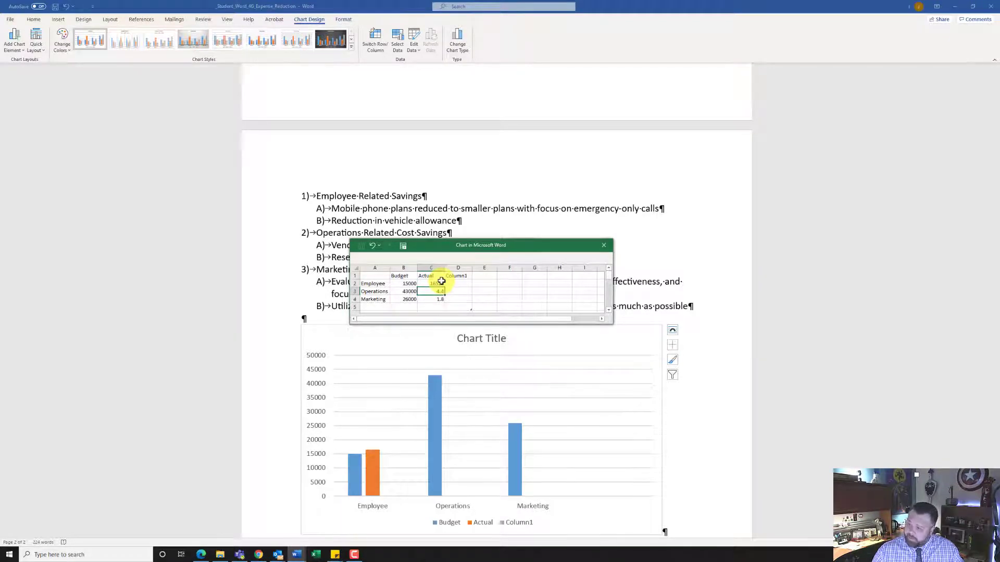
{"action": "type", "text": "48"}
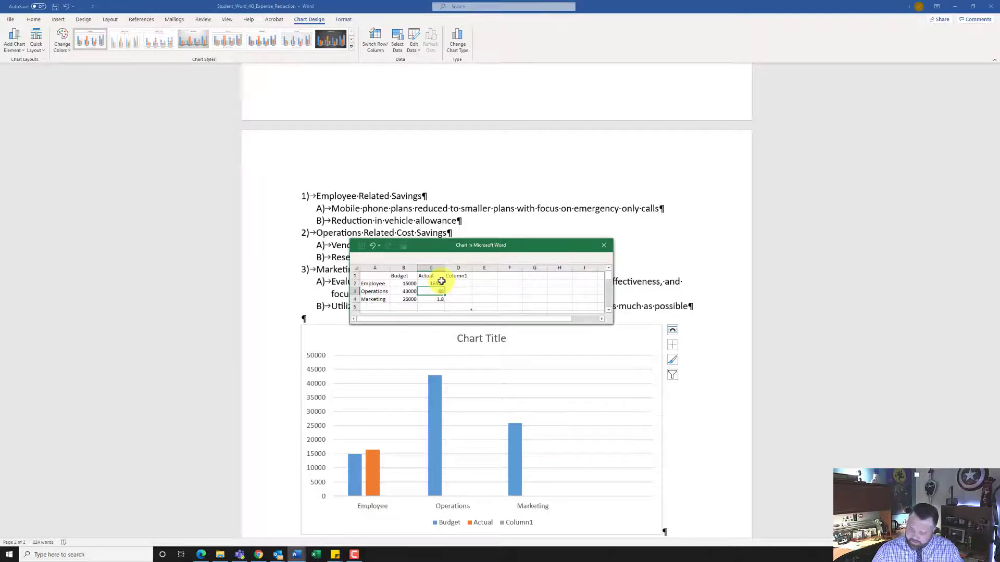
{"action": "type", "text": "632"}
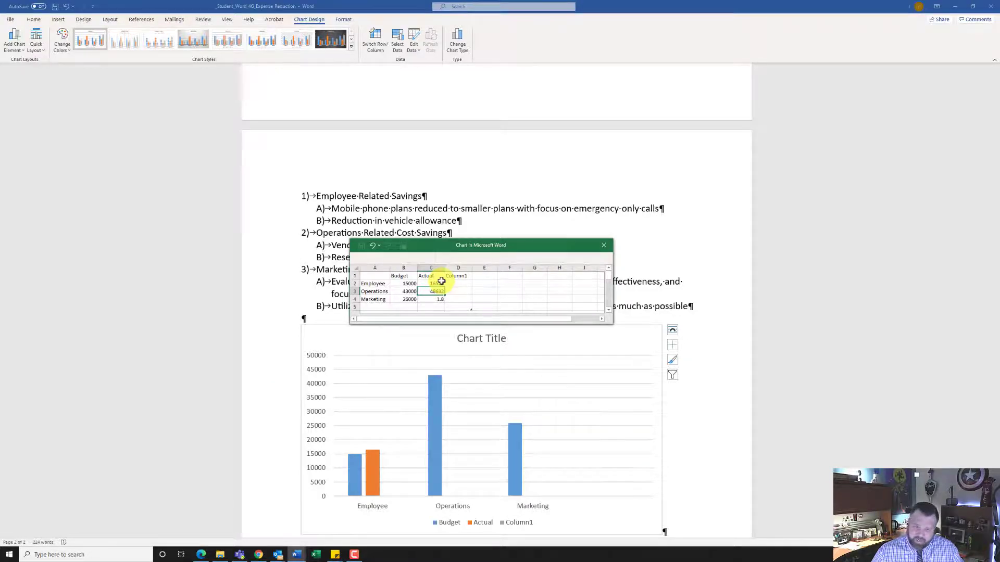
{"action": "key", "text": "Return"}
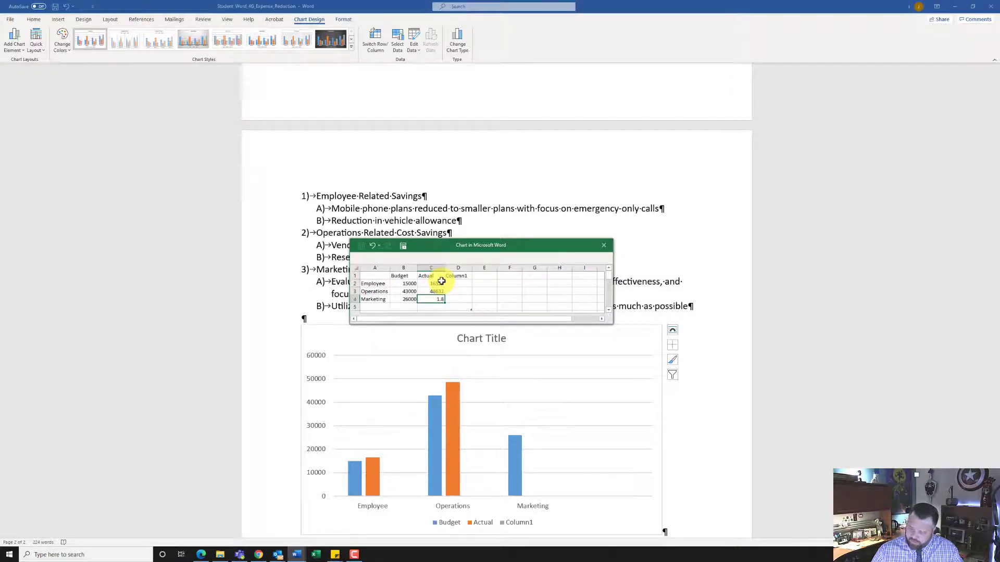
{"action": "type", "text": "254800"}
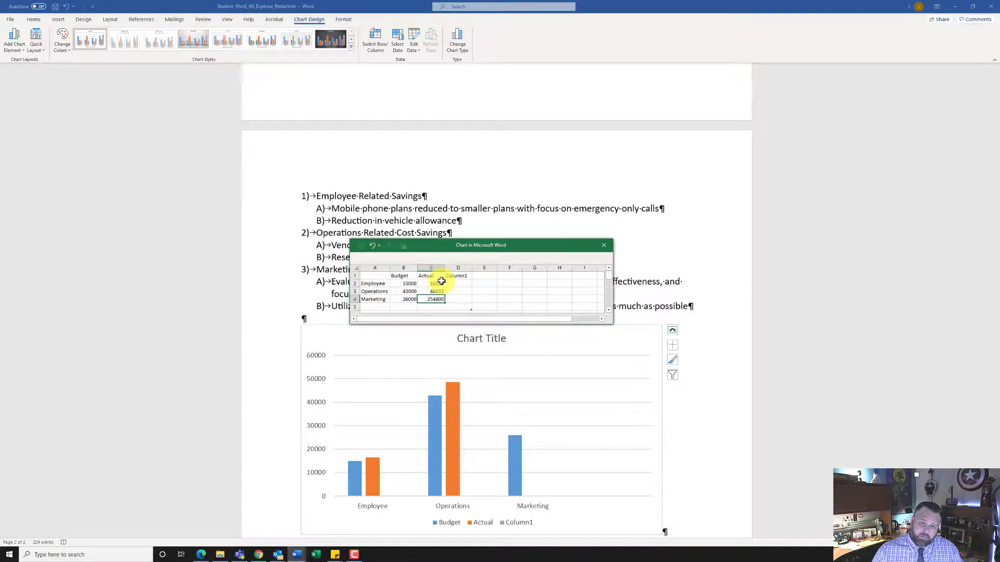
{"action": "key", "text": "Up"}
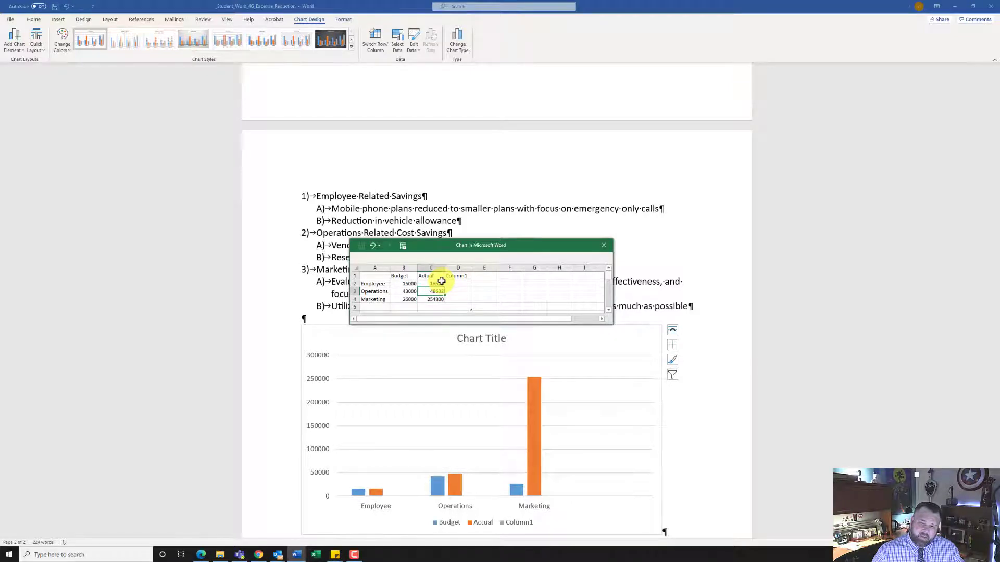
{"action": "key", "text": "Down"}
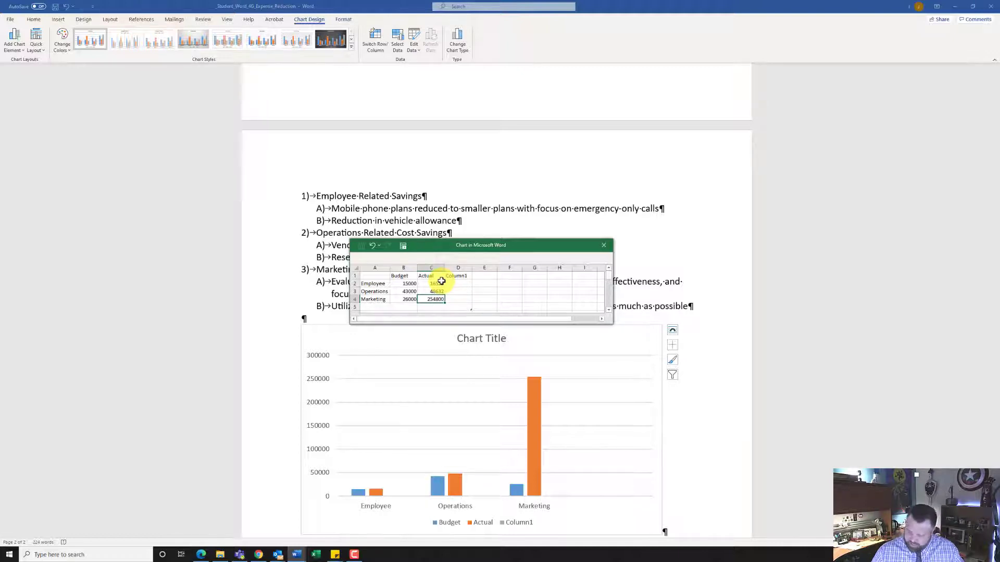
{"action": "type", "text": "25480"}
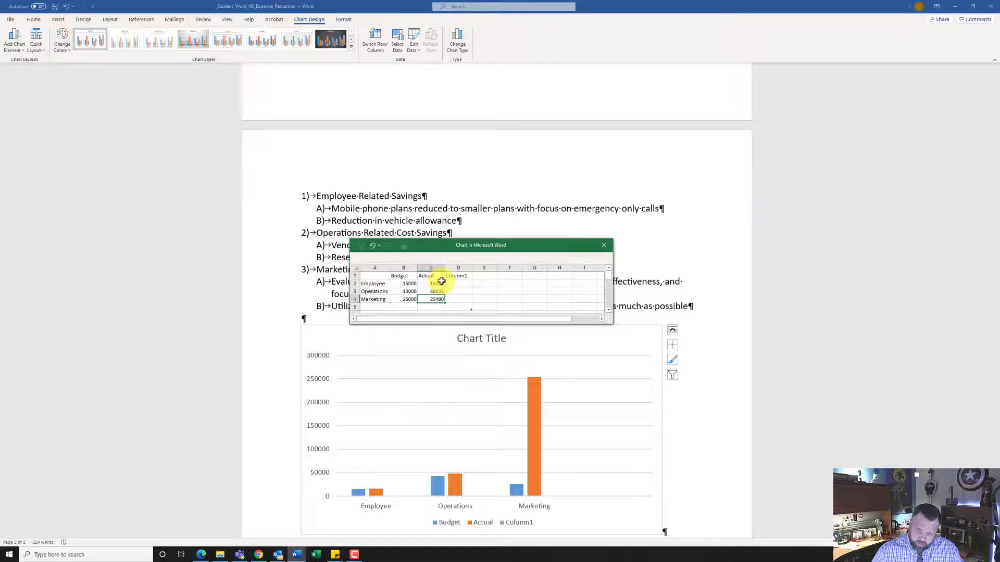
{"action": "key", "text": "Up"}
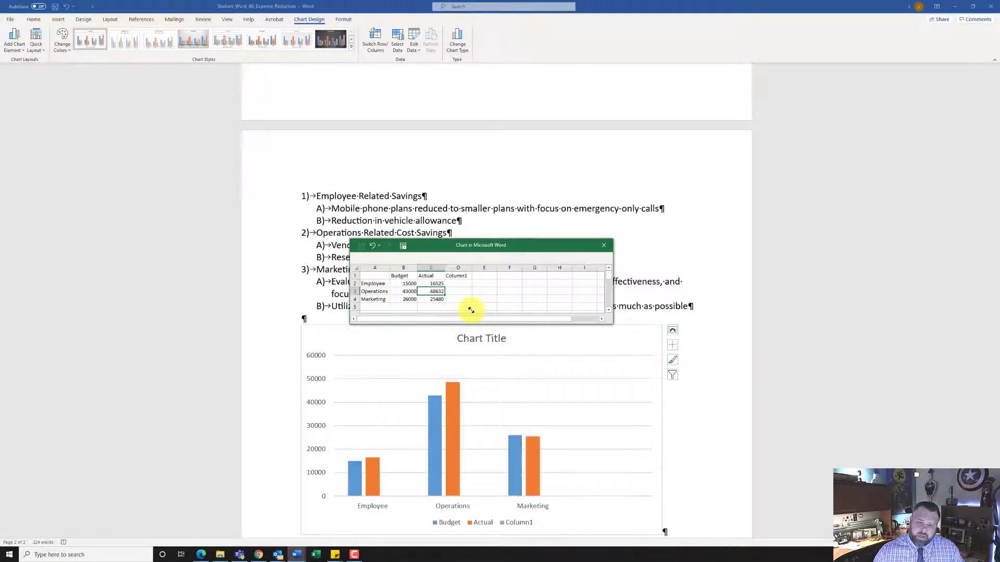
Step: Shrink the chart data range to A1:C4, leaving out the empty third series and fourth category, and close the data sheet
{"action": "left_click_drag", "start_coordinate": [471, 310], "coordinate": [449, 301]}
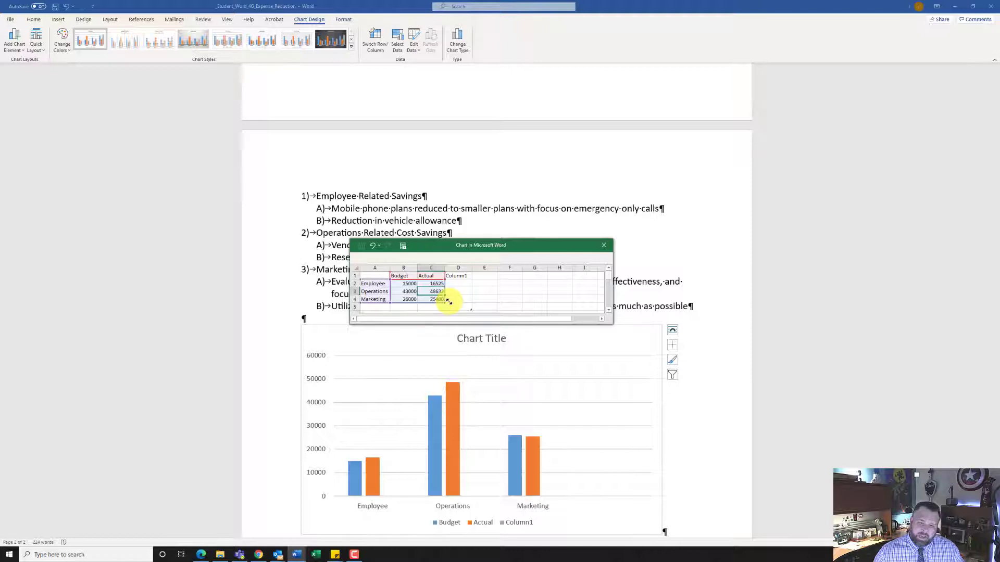
{"action": "left_click_drag", "start_coordinate": [449, 302], "coordinate": [448, 301]}
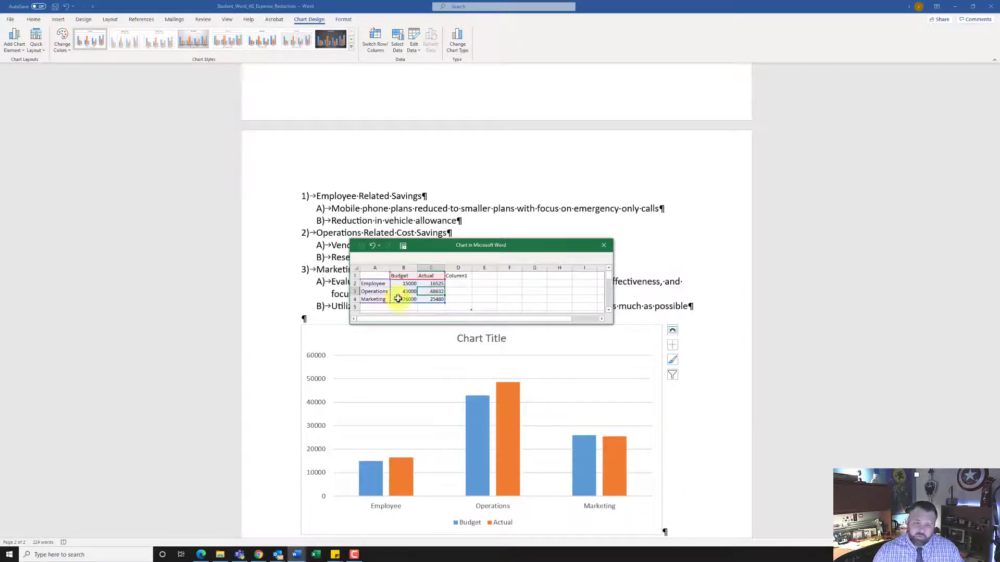
{"action": "left_click", "coordinate": [605, 246]}
{"action": "scroll", "coordinate": [599, 246], "scroll_direction": "down", "scroll_amount": 3}
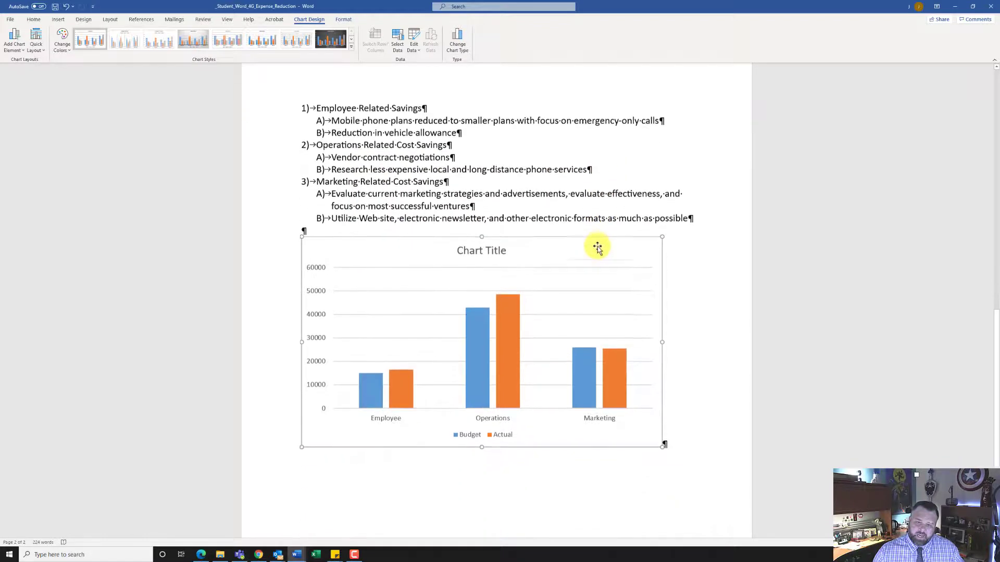
{"action": "scroll", "coordinate": [597, 248], "scroll_direction": "down", "scroll_amount": 3}
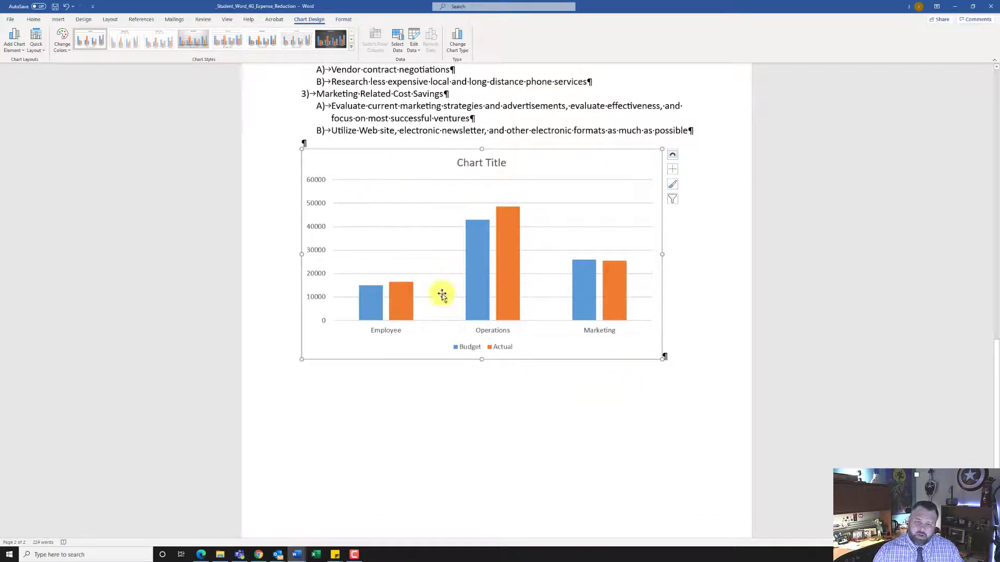
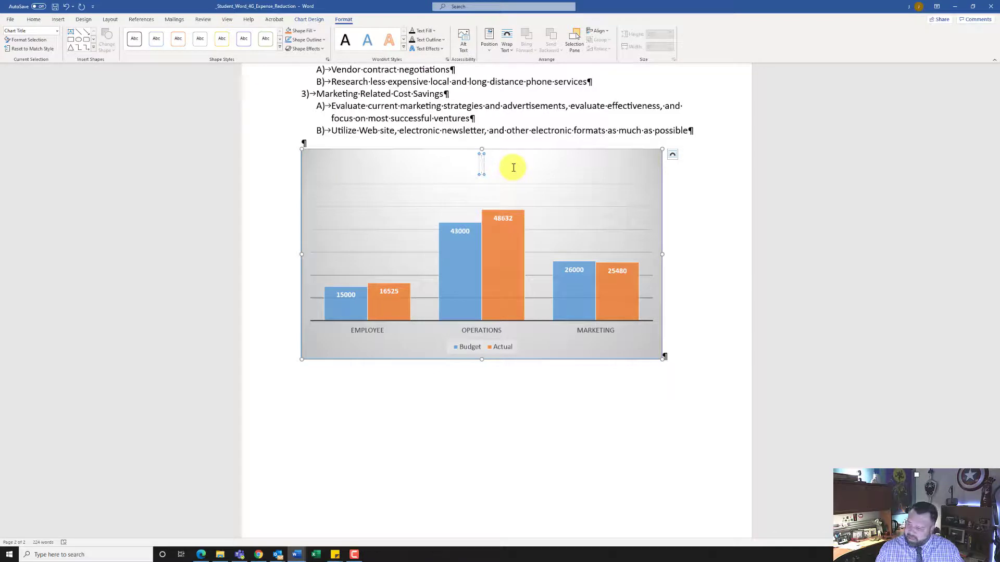
Step: Set the chart title to Current Year Expenses
{"action": "type", "text": "urrent"}
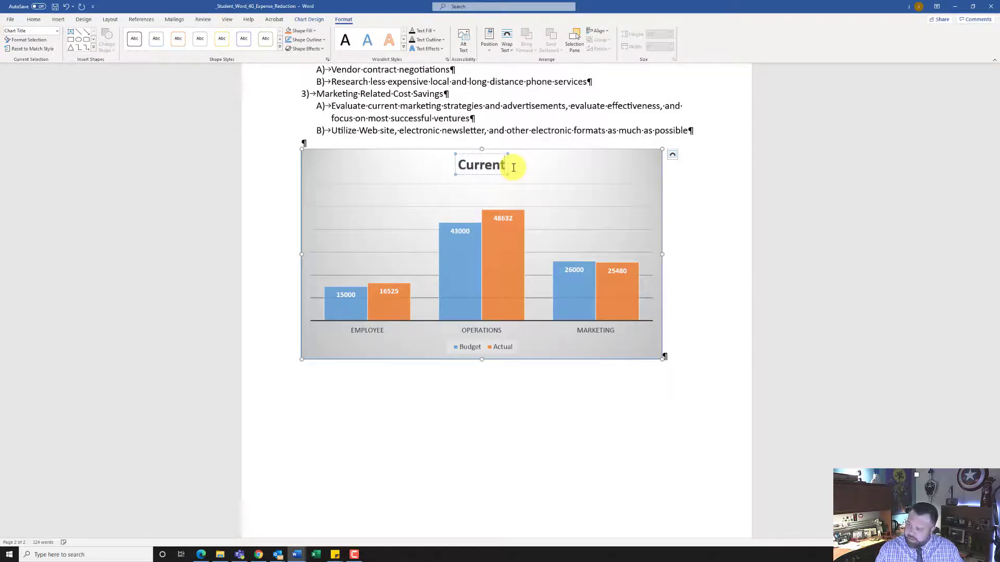
{"action": "type", "text": " Year"}
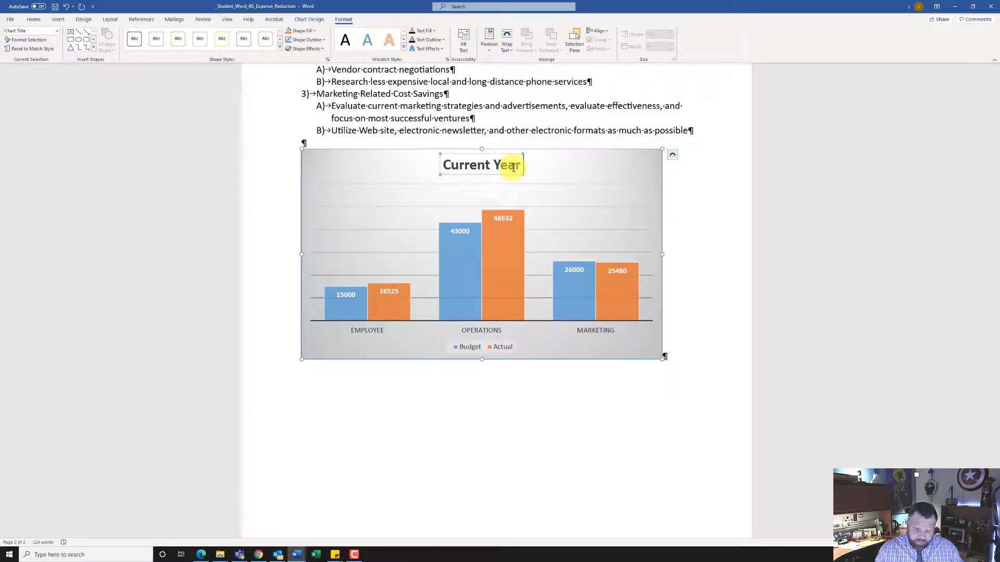
{"action": "type", "text": " Expen"}
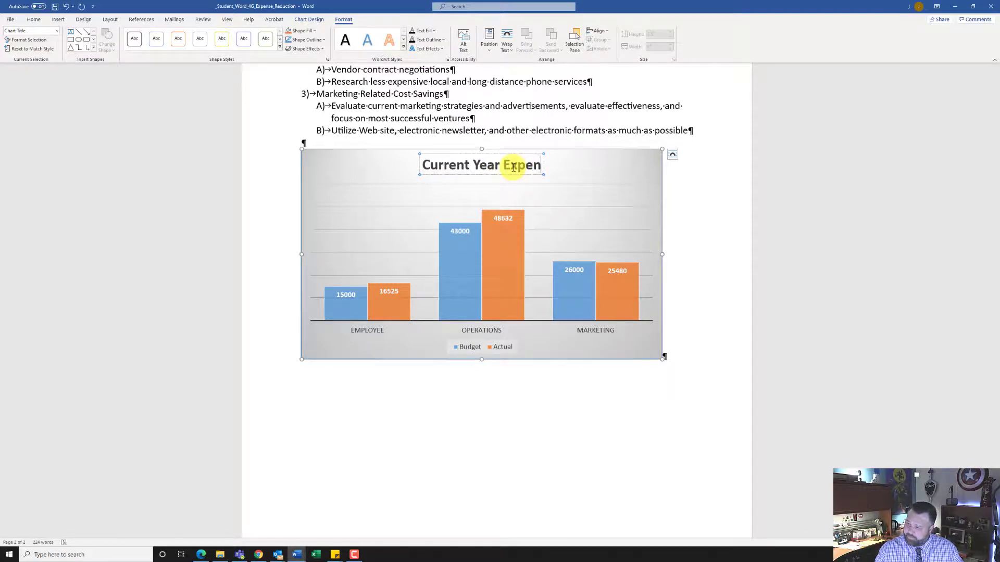
{"action": "type", "text": "ses"}
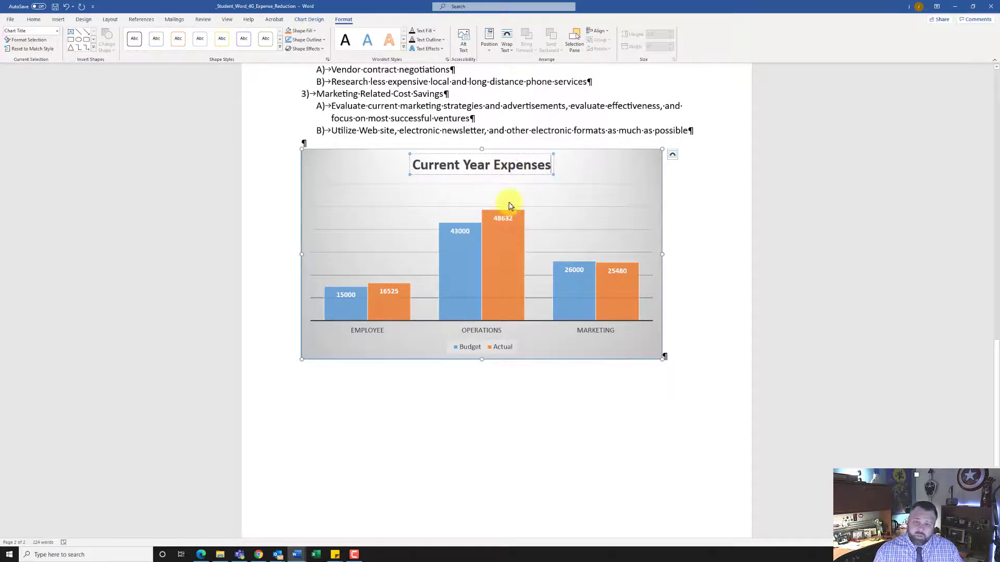
Step: Deselect the chart title and center the whole chart horizontally on the page
{"action": "left_click", "coordinate": [623, 172]}
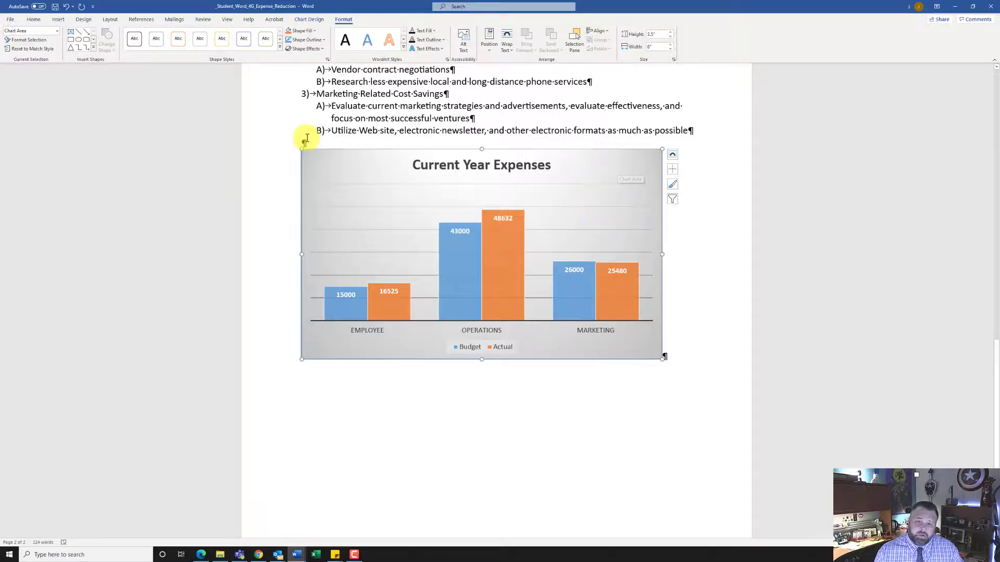
{"action": "left_click", "coordinate": [34, 20]}
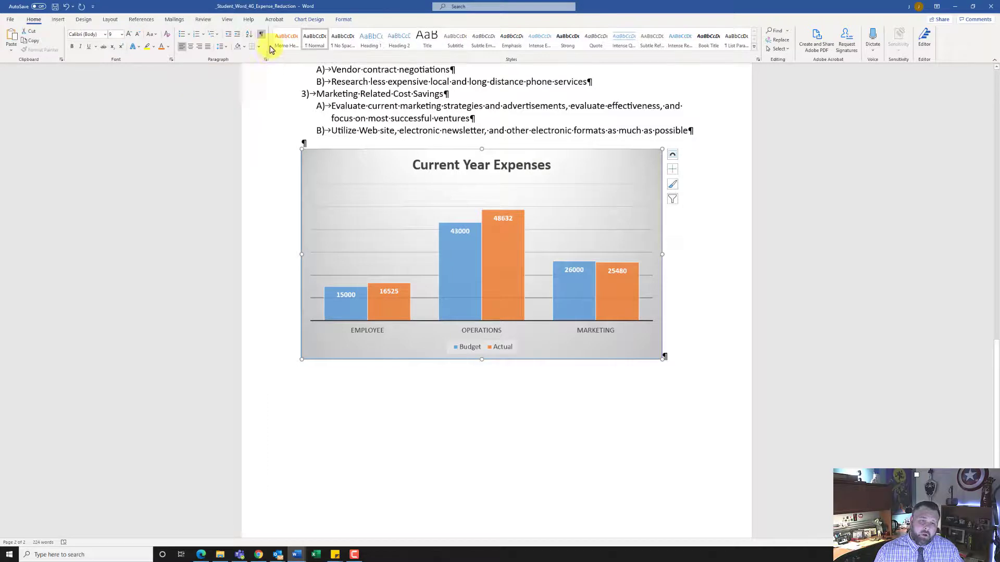
{"action": "left_click", "coordinate": [191, 49]}
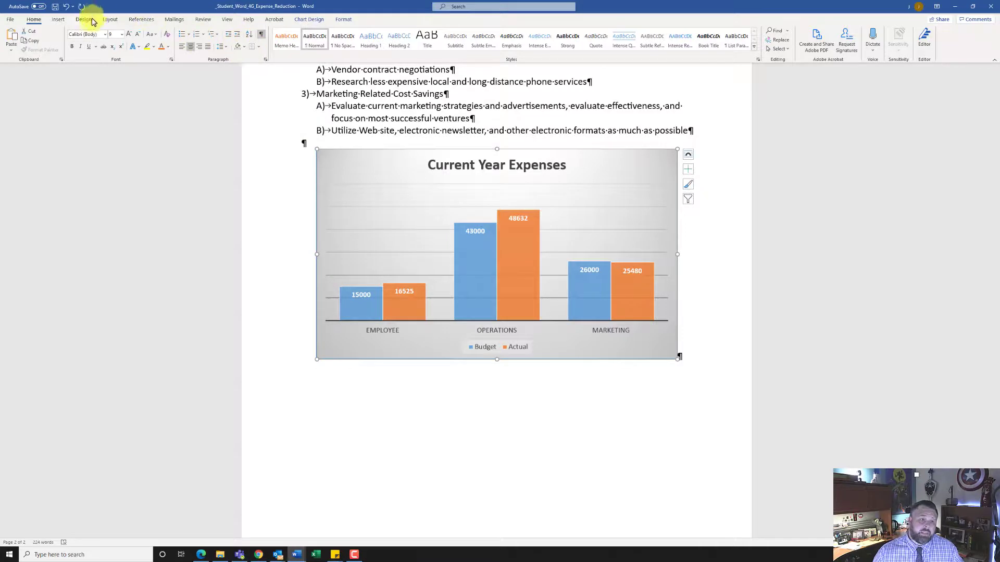
Step: Insert a FileName field in the page footer with no special format, and close the footer
{"action": "left_click", "coordinate": [56, 20]}
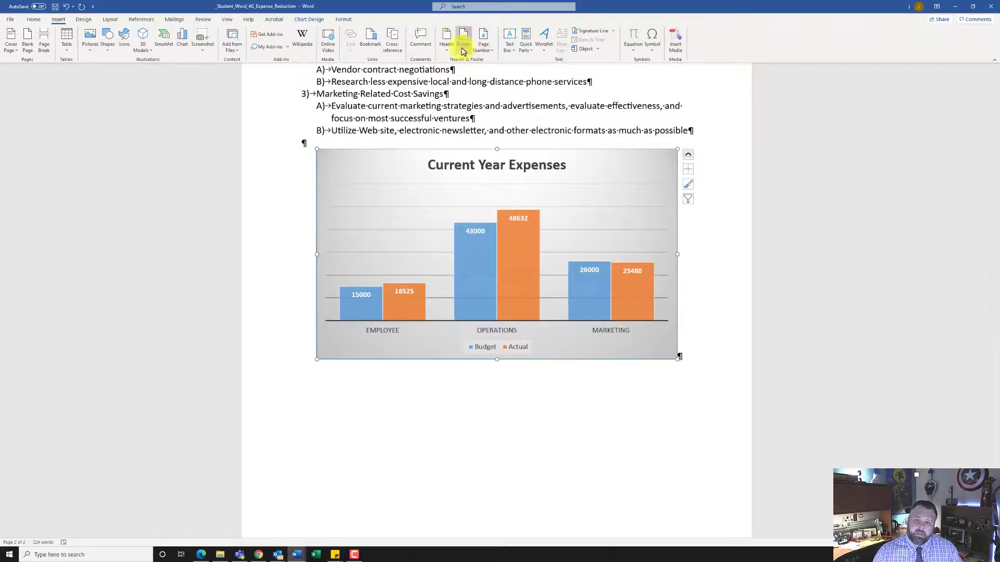
{"action": "left_click", "coordinate": [462, 46]}
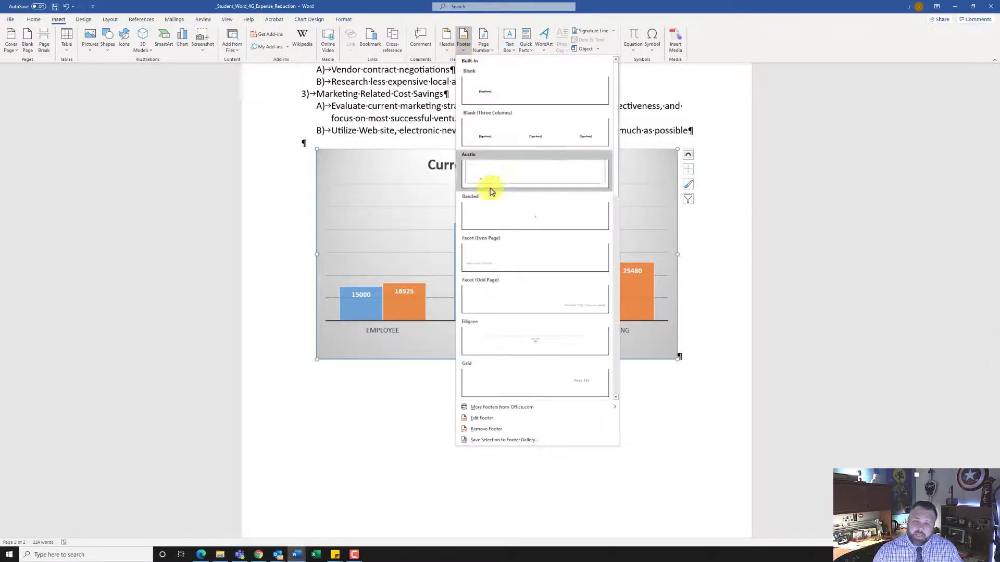
{"action": "left_click", "coordinate": [482, 419]}
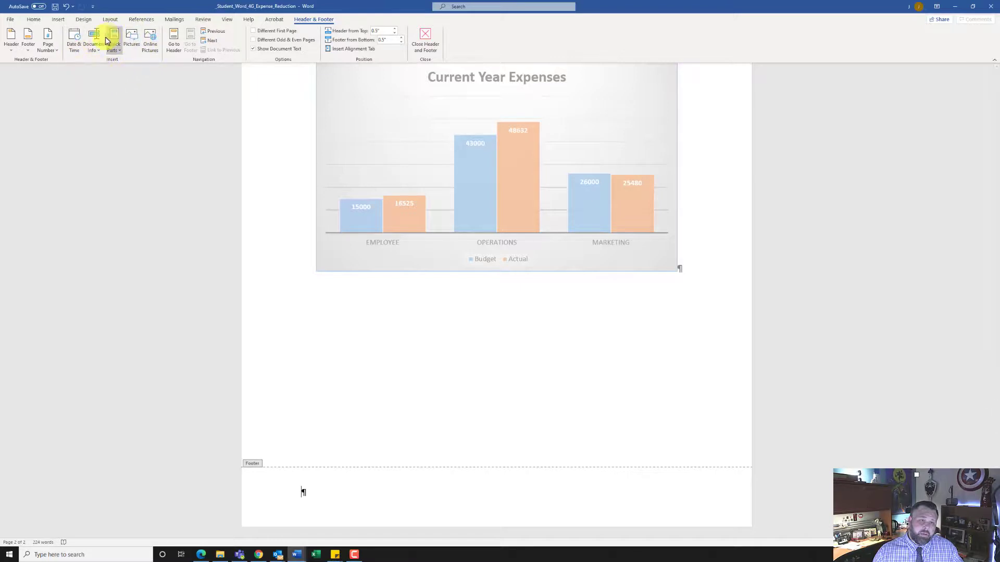
{"action": "left_click", "coordinate": [115, 52]}
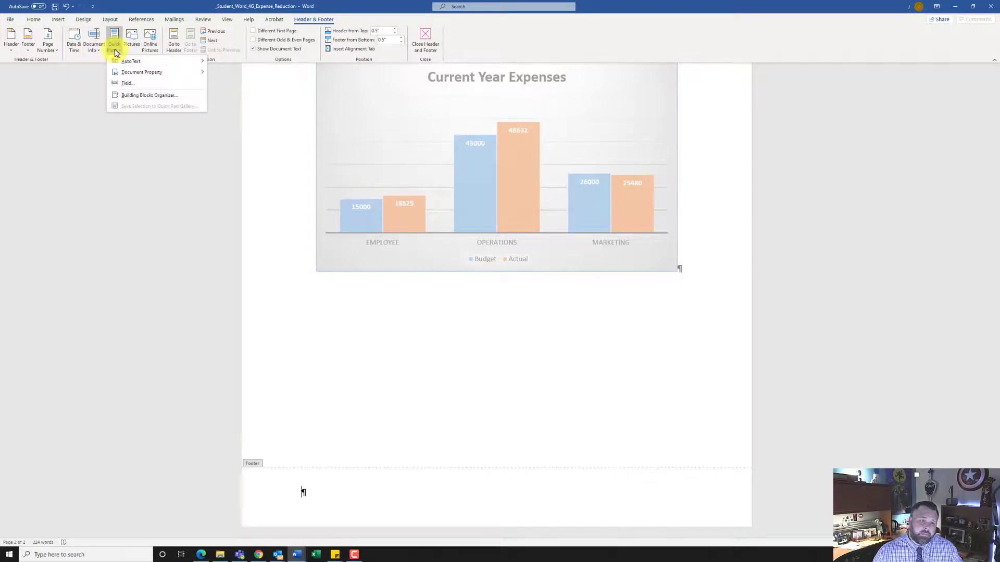
{"action": "left_click", "coordinate": [119, 85]}
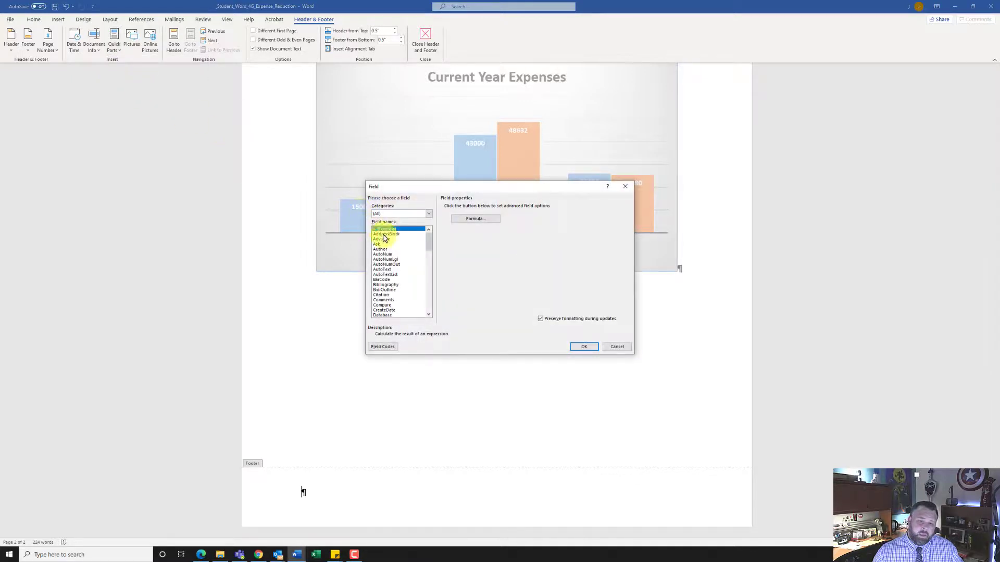
{"action": "left_click_drag", "start_coordinate": [427, 246], "coordinate": [426, 262]}
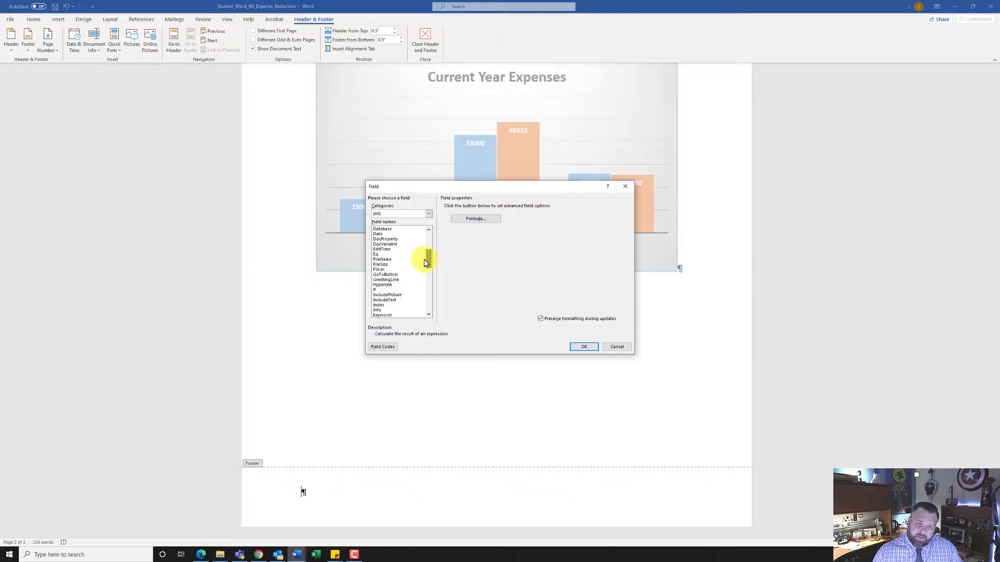
{"action": "left_click", "coordinate": [382, 260]}
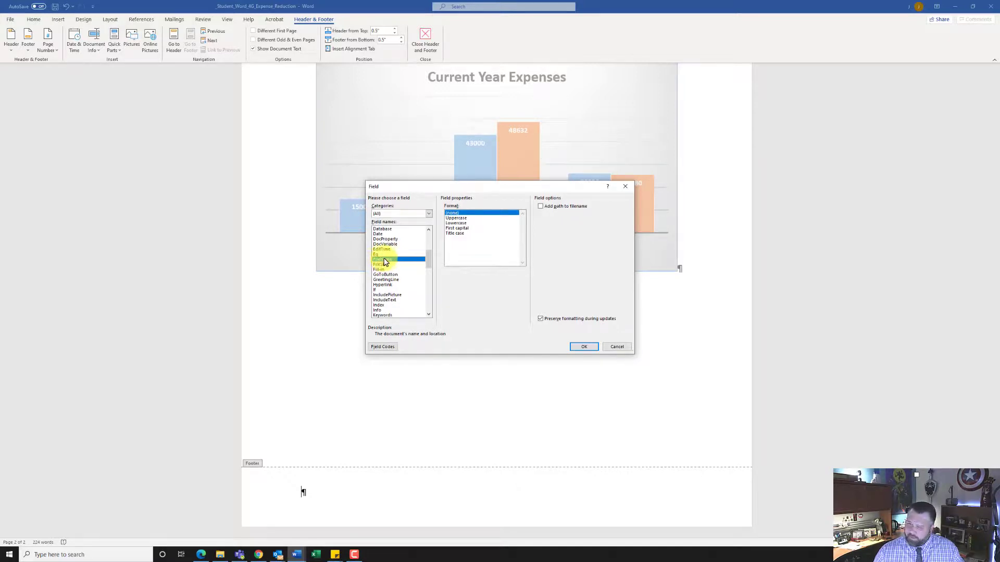
{"action": "left_click", "coordinate": [584, 347]}
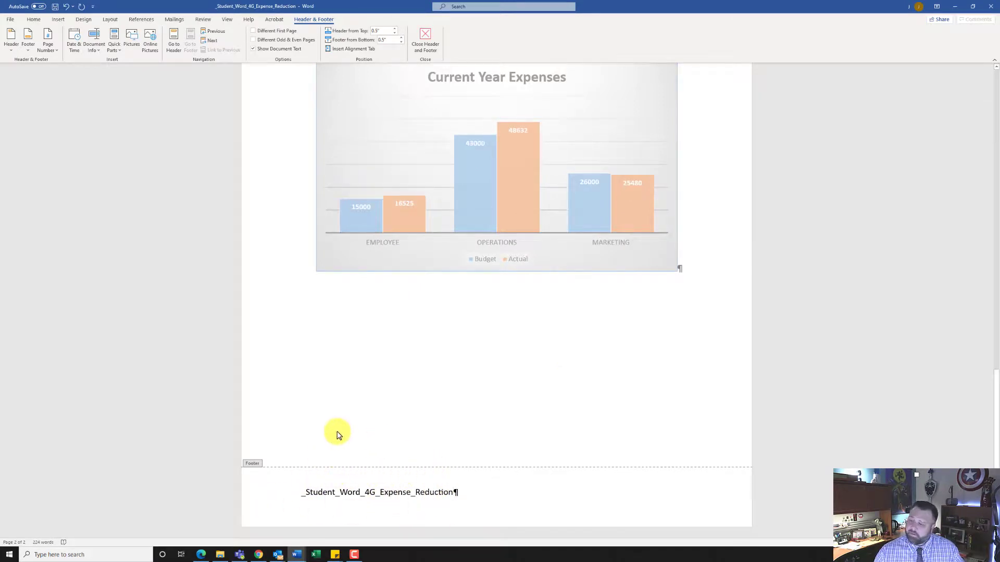
{"action": "left_click", "coordinate": [423, 41]}
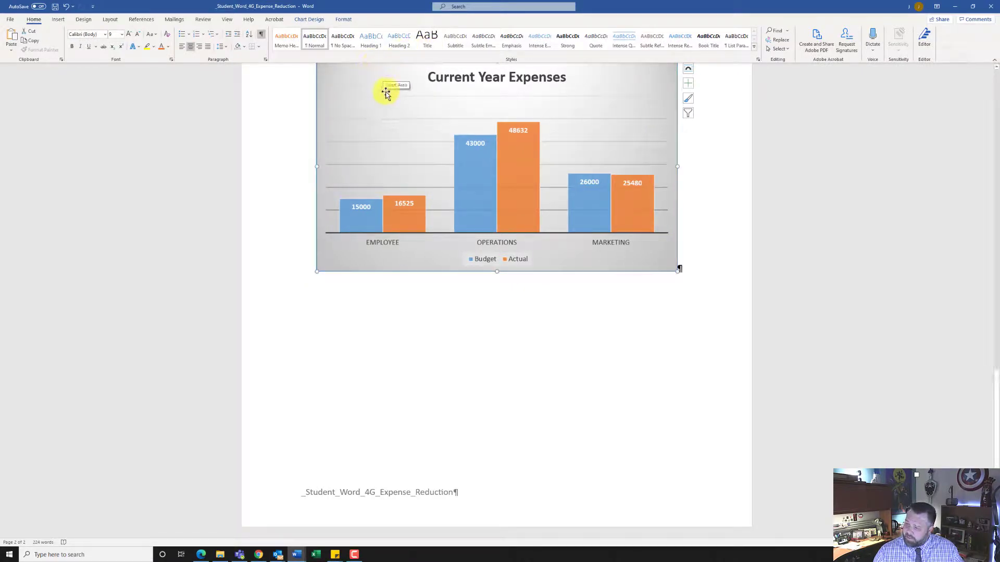
Step: Add the tag expenses and the subject CGS to the document properties, and save the document
{"action": "left_click", "coordinate": [11, 19]}
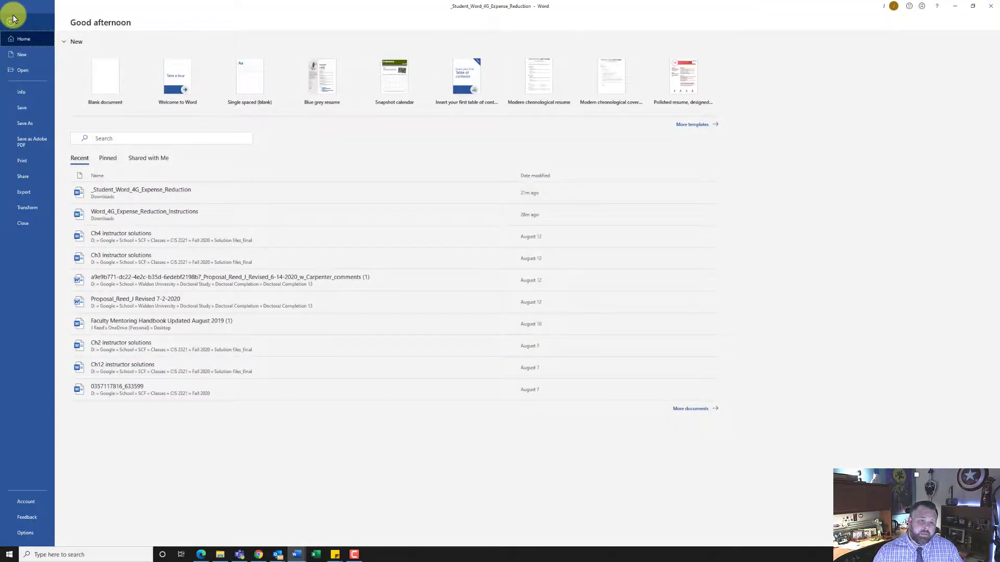
{"action": "left_click", "coordinate": [24, 92]}
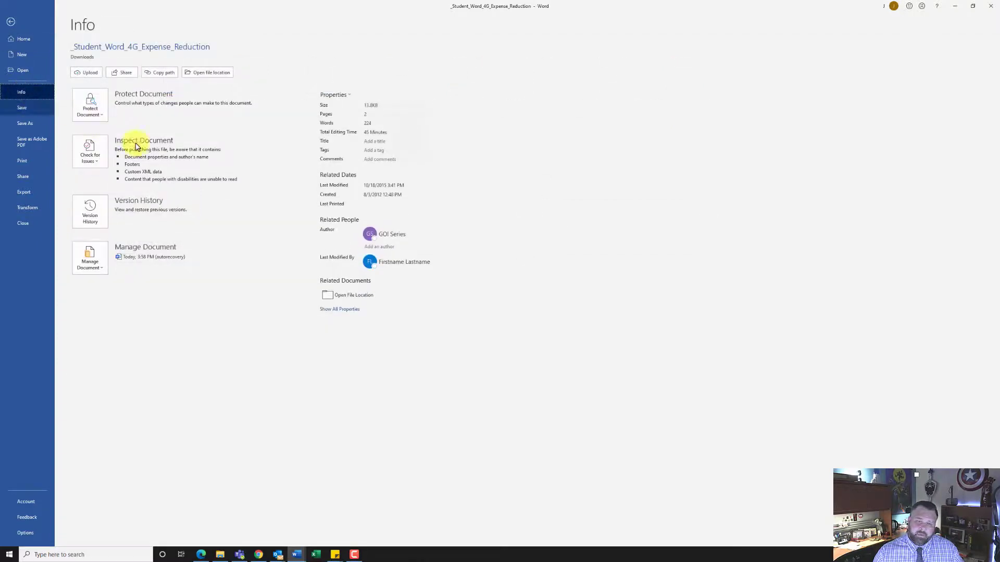
{"action": "left_click", "coordinate": [339, 311]}
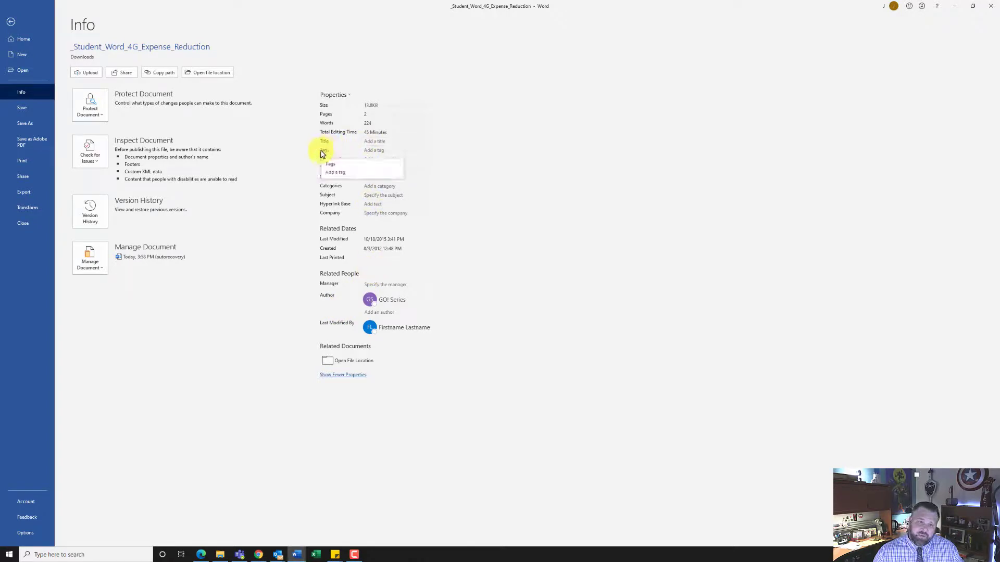
{"action": "left_click", "coordinate": [380, 151]}
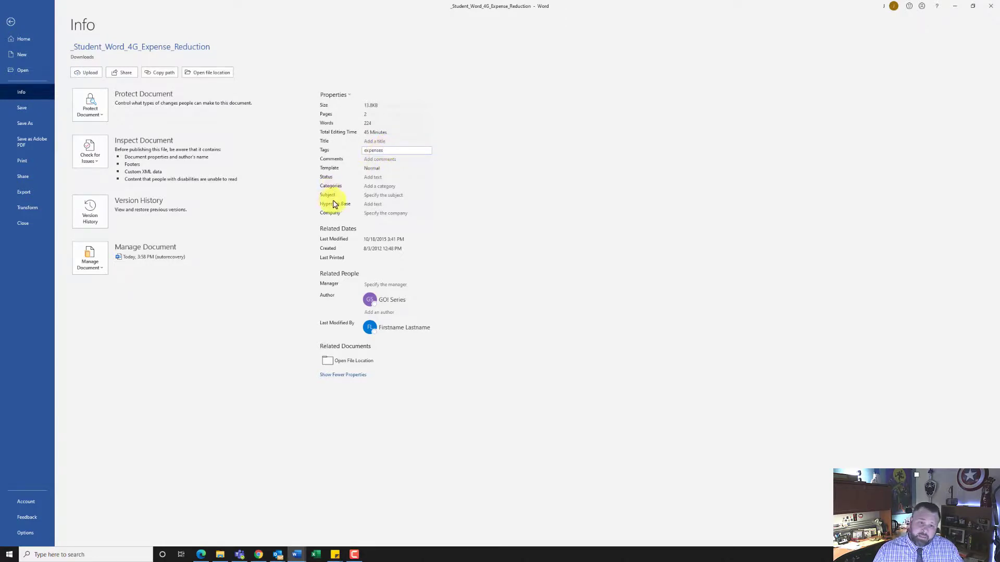
{"action": "left_click", "coordinate": [384, 195]}
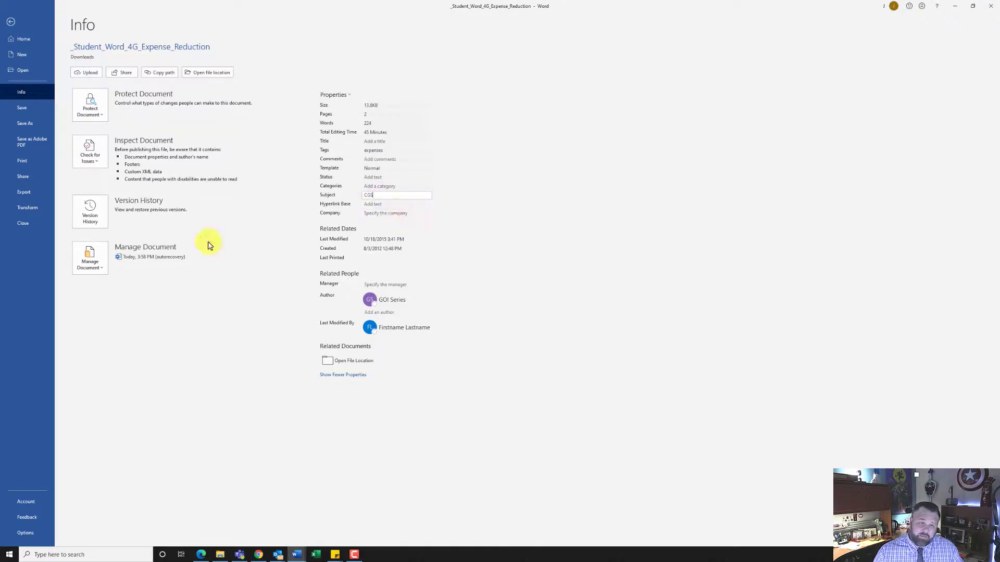
{"action": "left_click", "coordinate": [29, 106]}
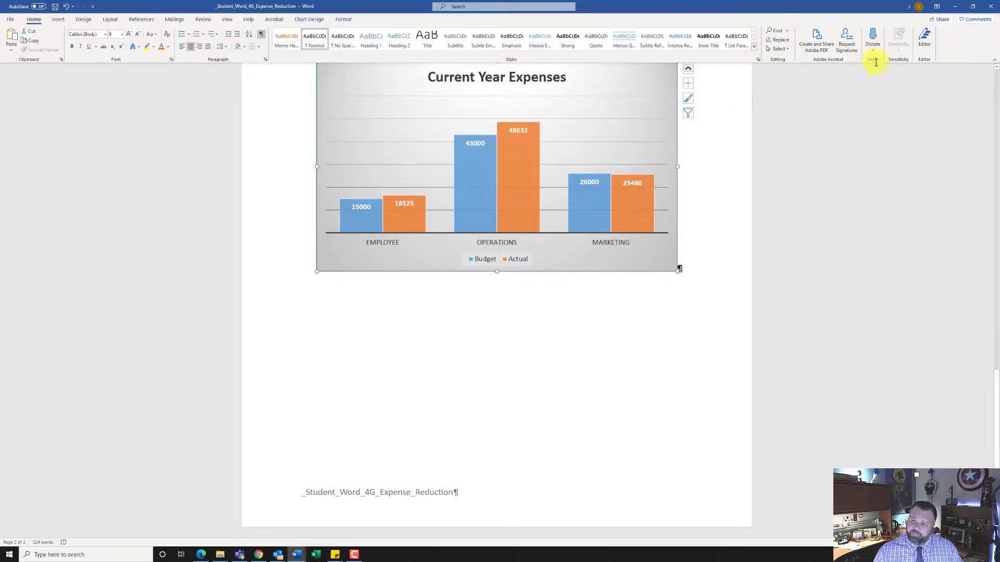
Step: Switch to the MyLab assignment page in Chrome and choose _Student_Word_4G_Expense_Reduction from Downloads as the completed assignment file
{"action": "left_click", "coordinate": [954, 7]}
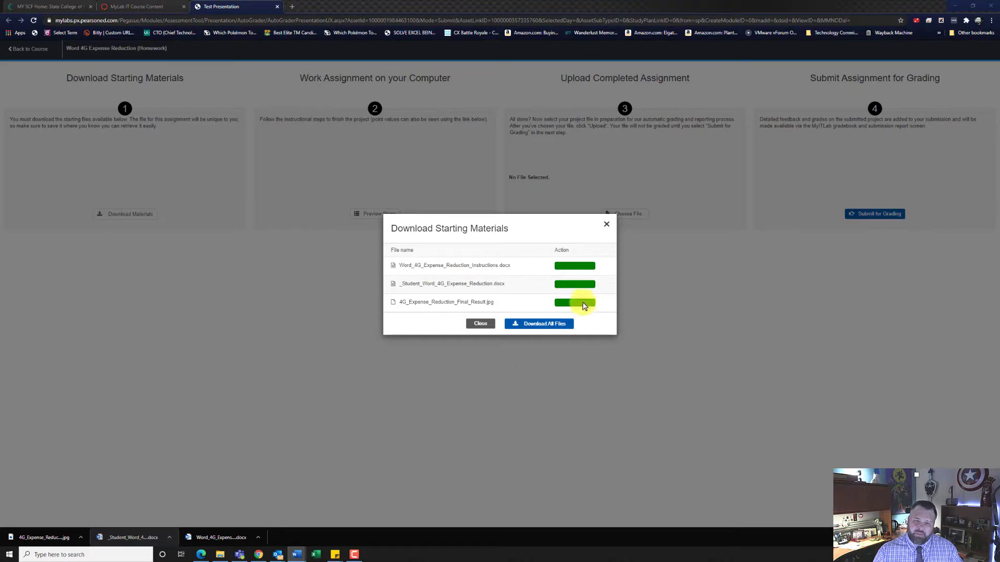
{"action": "left_click", "coordinate": [607, 227]}
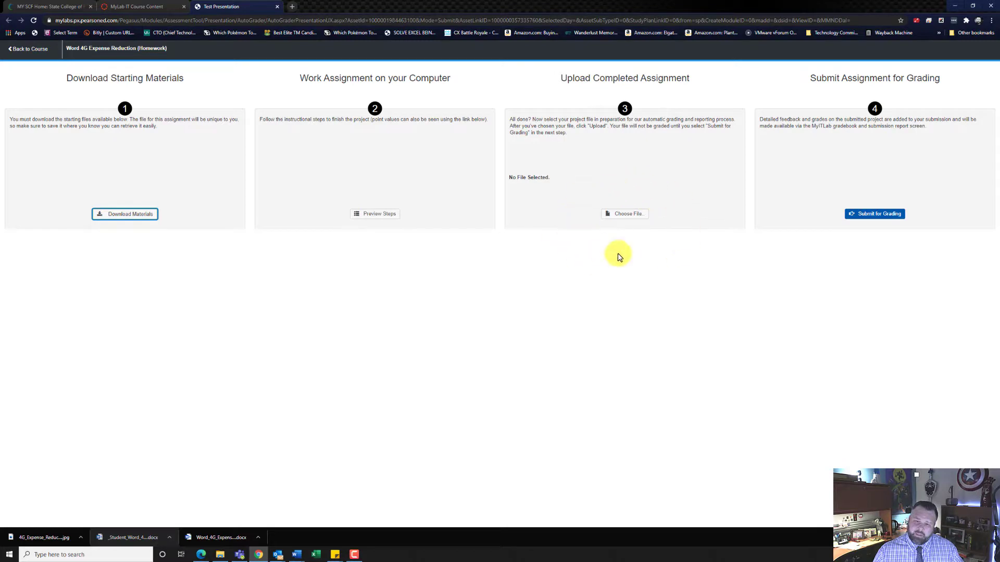
{"action": "left_click", "coordinate": [634, 218]}
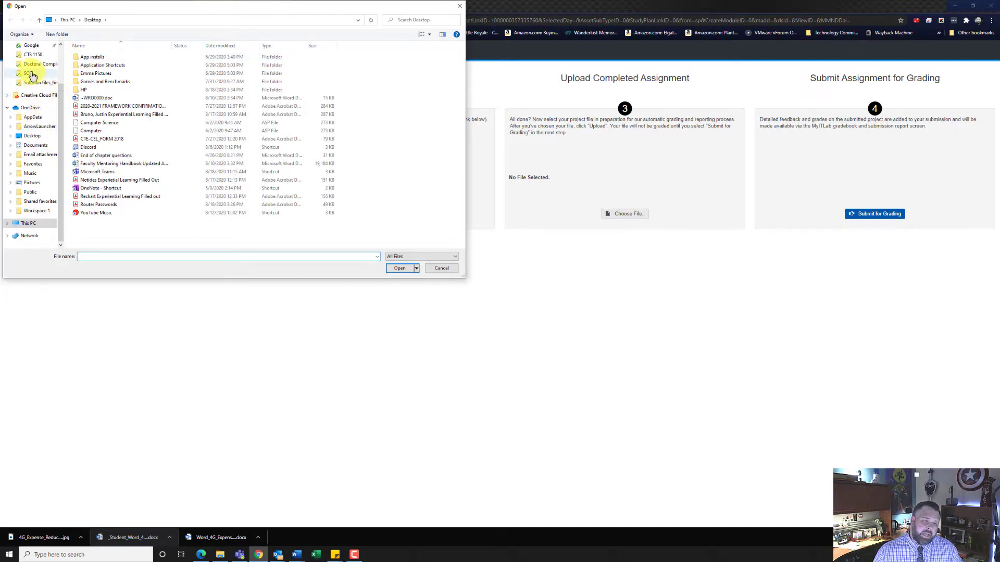
{"action": "scroll", "coordinate": [31, 108], "scroll_direction": "up", "scroll_amount": 1}
{"action": "scroll", "coordinate": [32, 109], "scroll_direction": "up", "scroll_amount": 5}
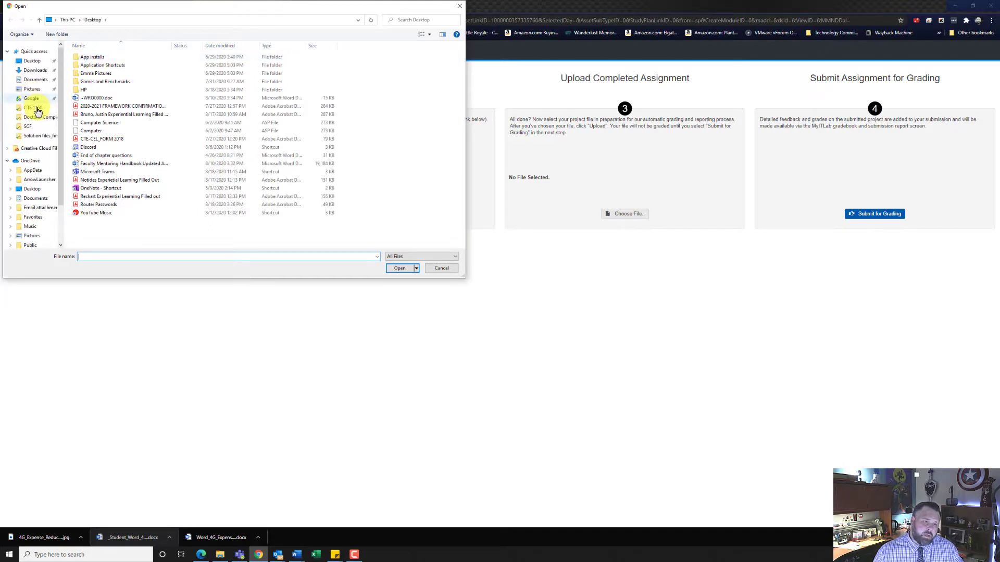
{"action": "left_click", "coordinate": [31, 73]}
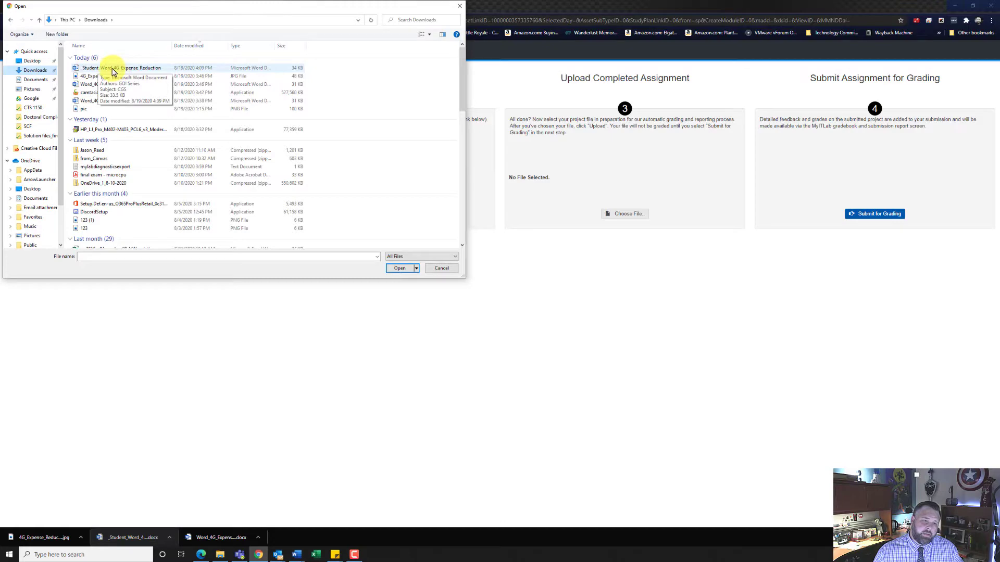
{"action": "left_click", "coordinate": [113, 72]}
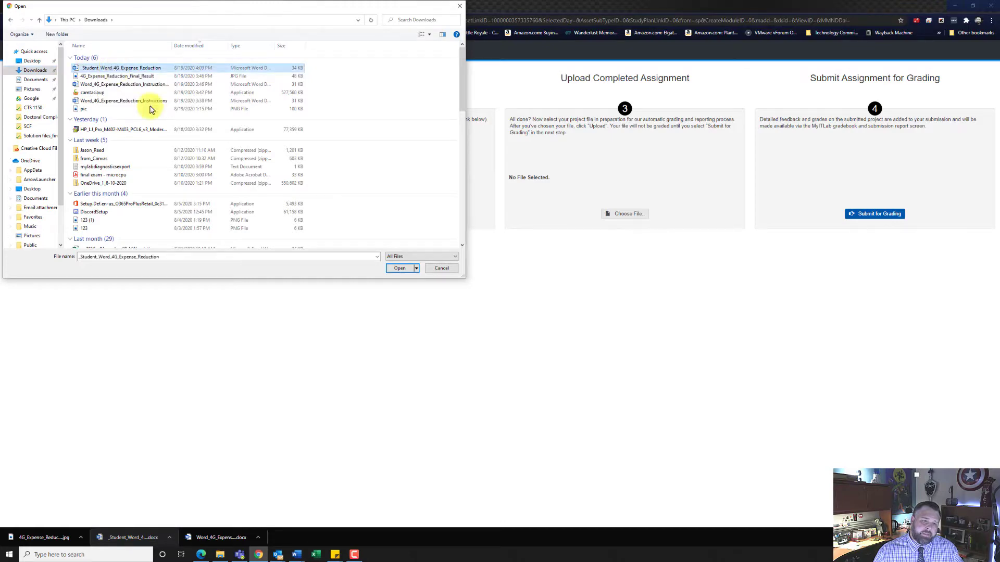
{"action": "left_click", "coordinate": [398, 268]}
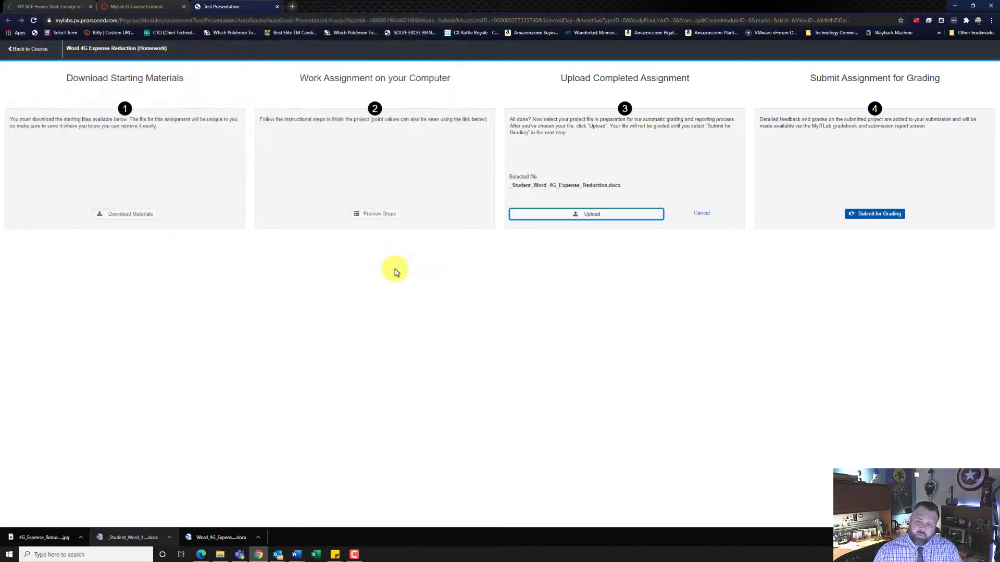
Step: Upload the chosen file and submit the assignment for grading, closing it when done
{"action": "left_click", "coordinate": [597, 218]}
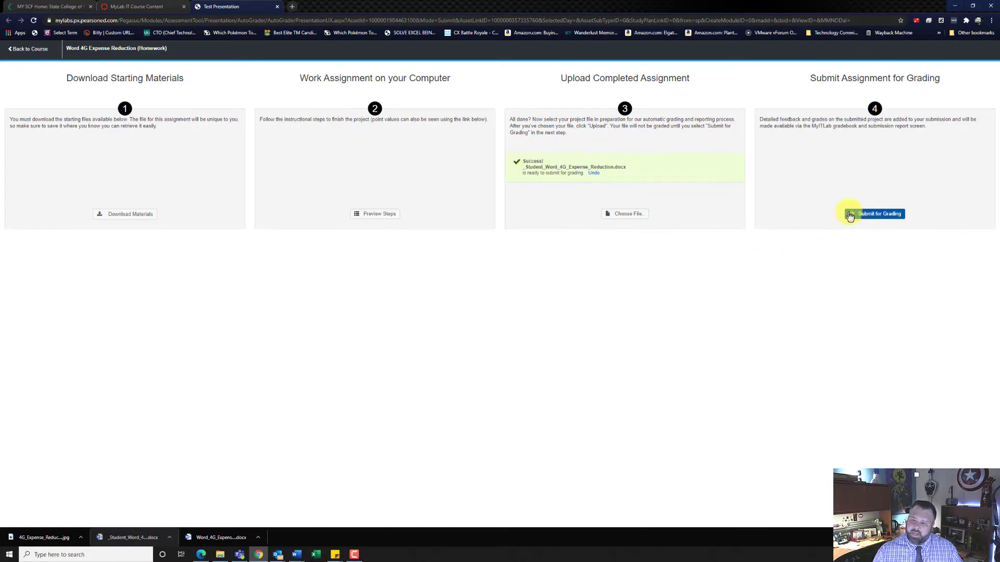
{"action": "left_click", "coordinate": [878, 216]}
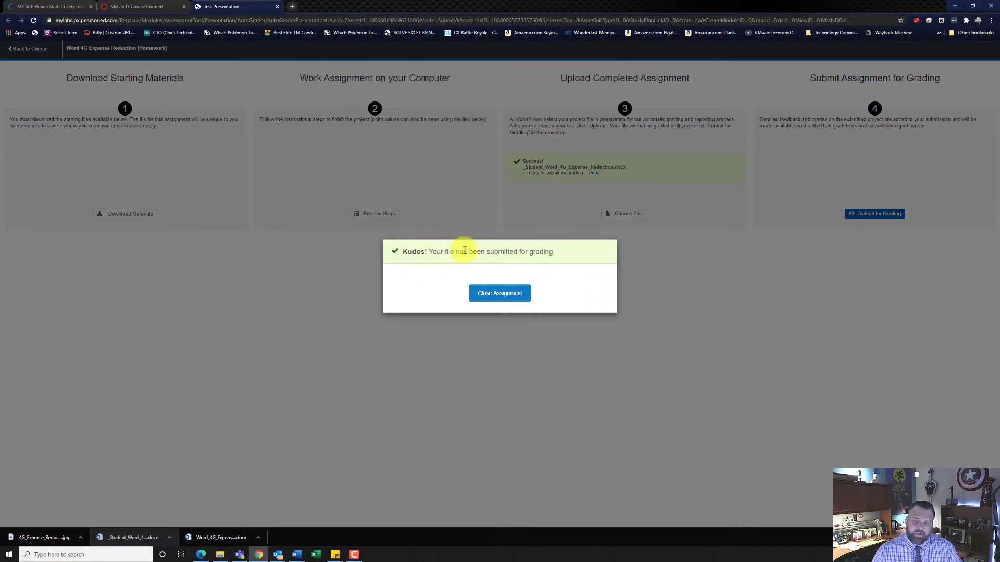
{"action": "left_click", "coordinate": [504, 295]}
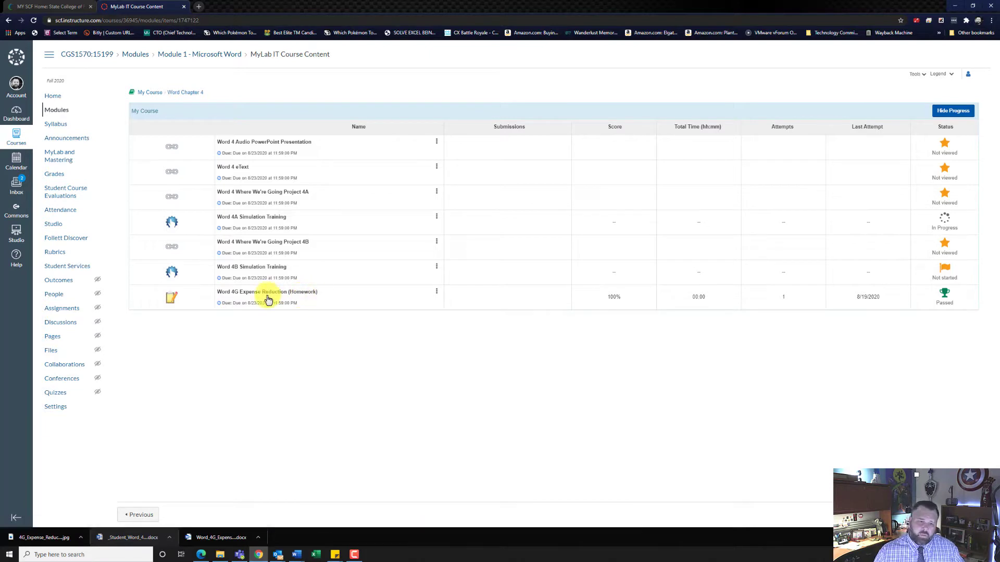
Step: Open the submission of Word 4G Expense Reduction (Homework) and review its score card through all instruction steps
{"action": "left_click", "coordinate": [436, 293]}
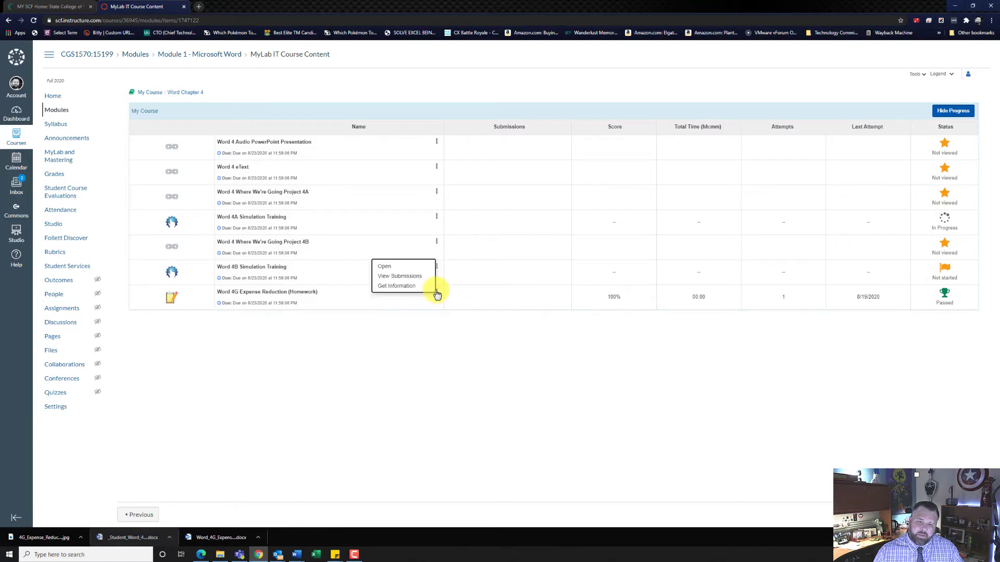
{"action": "left_click", "coordinate": [405, 277]}
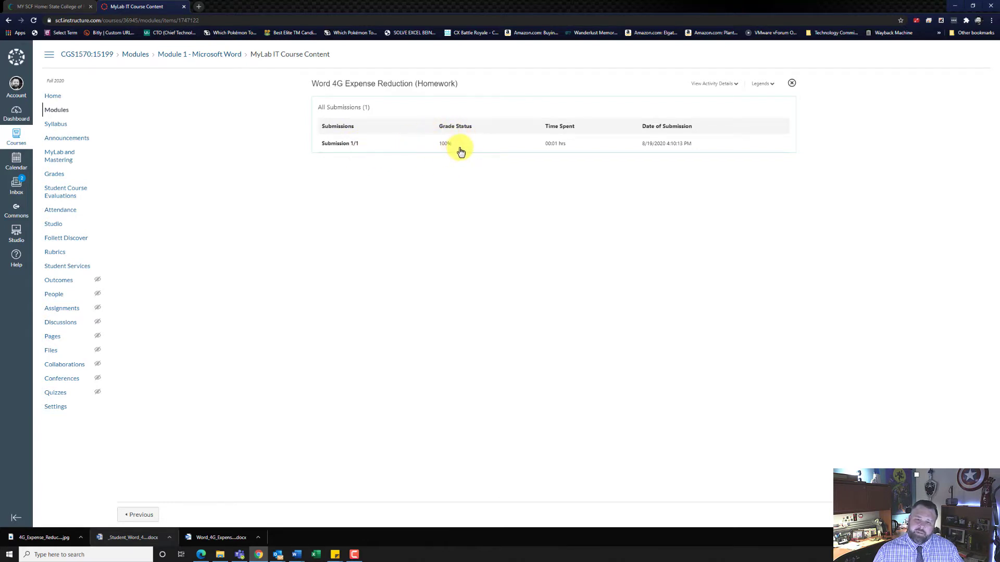
{"action": "left_click", "coordinate": [339, 145]}
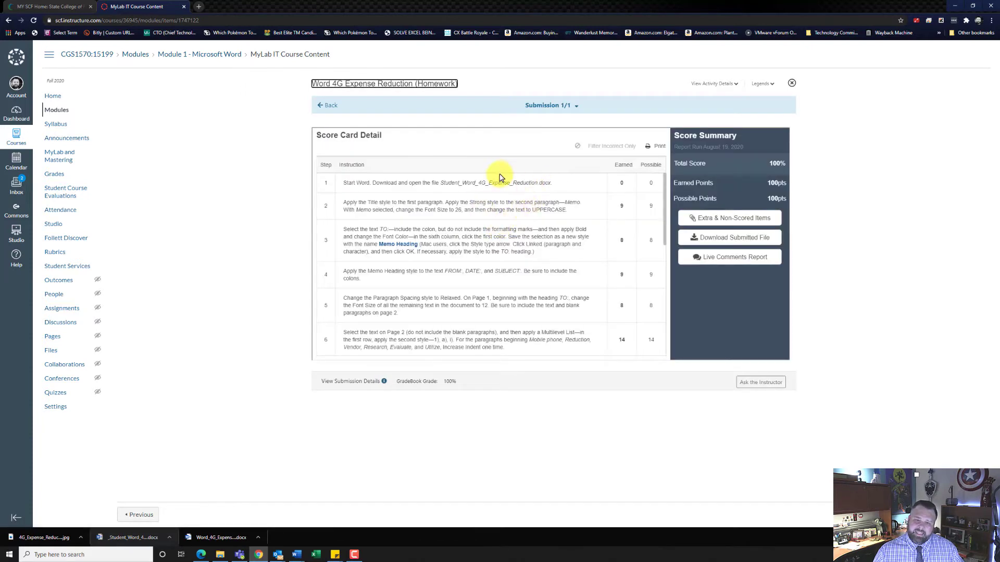
{"action": "scroll", "coordinate": [494, 231], "scroll_direction": "down", "scroll_amount": 3}
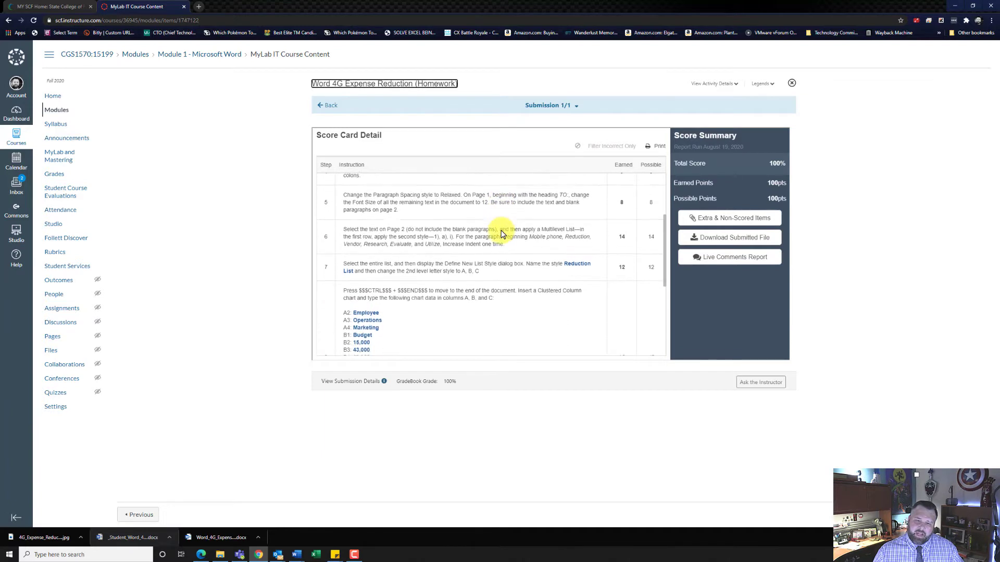
{"action": "scroll", "coordinate": [503, 235], "scroll_direction": "down", "scroll_amount": 3}
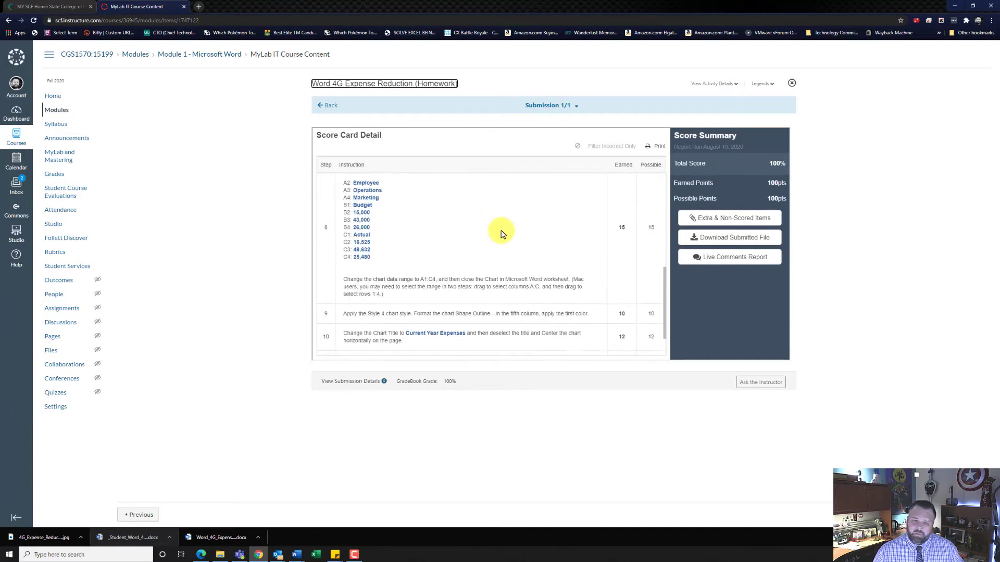
{"action": "scroll", "coordinate": [503, 234], "scroll_direction": "down", "scroll_amount": 1}
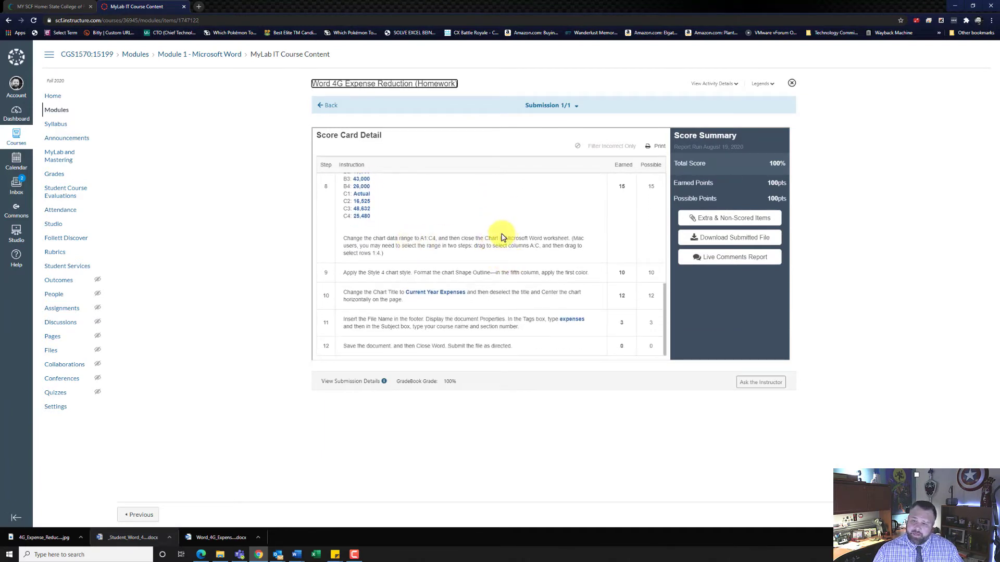